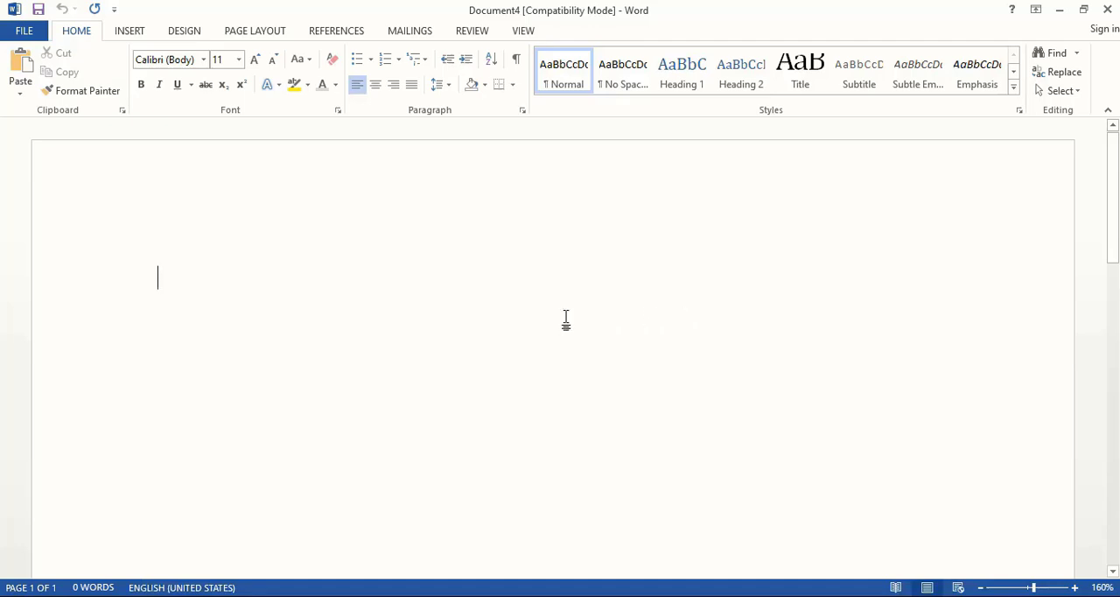
- Draw a background rectangle about 7.27" high and 8.24" wide across the full page width from the page's upper edge
click(127, 32)
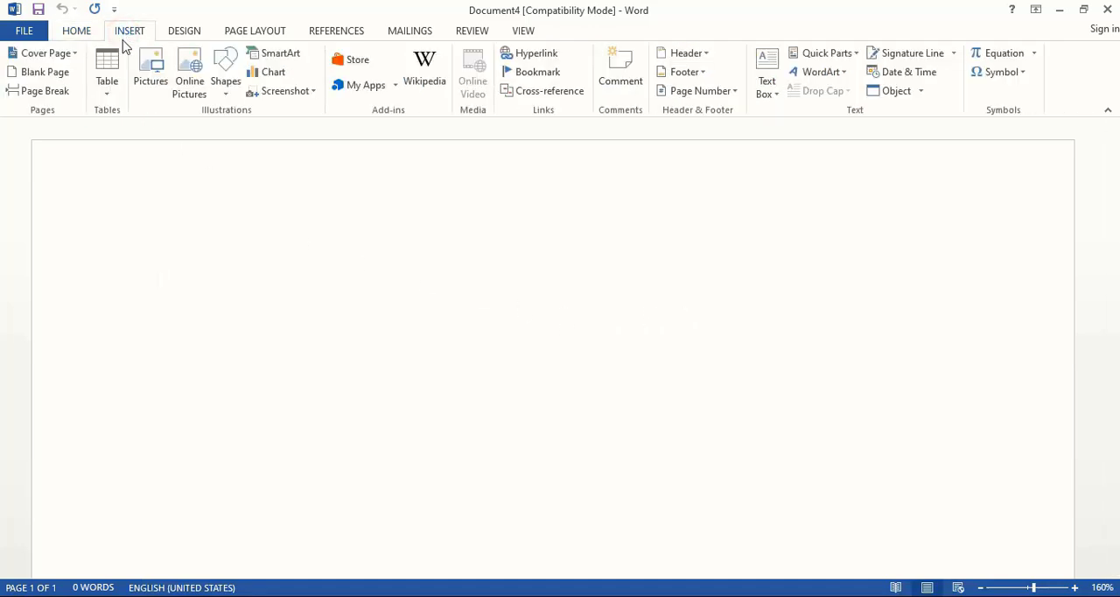
click(225, 72)
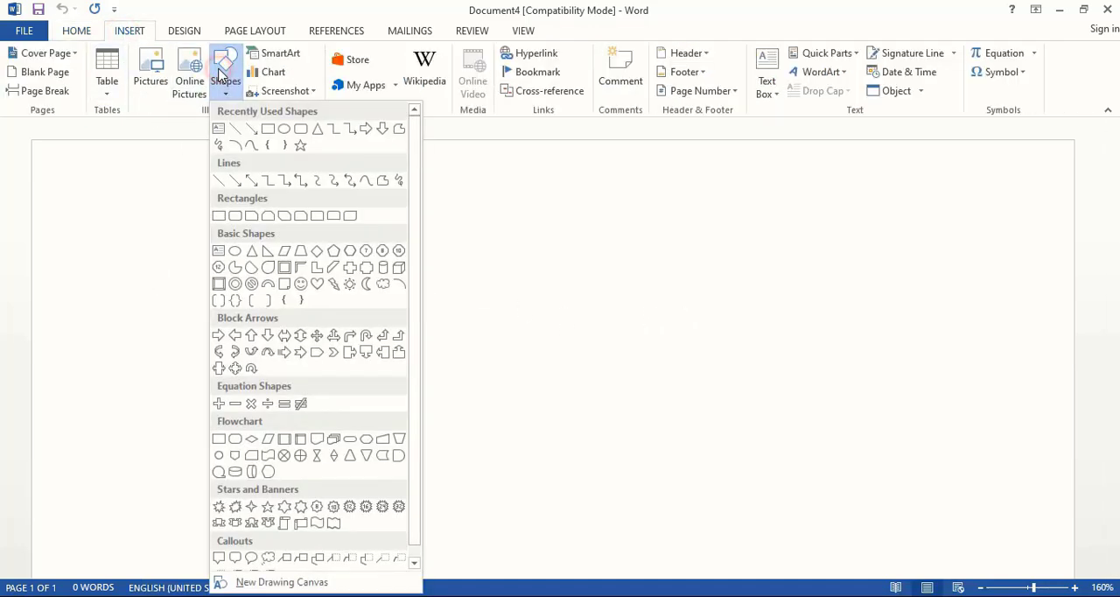
click(268, 132)
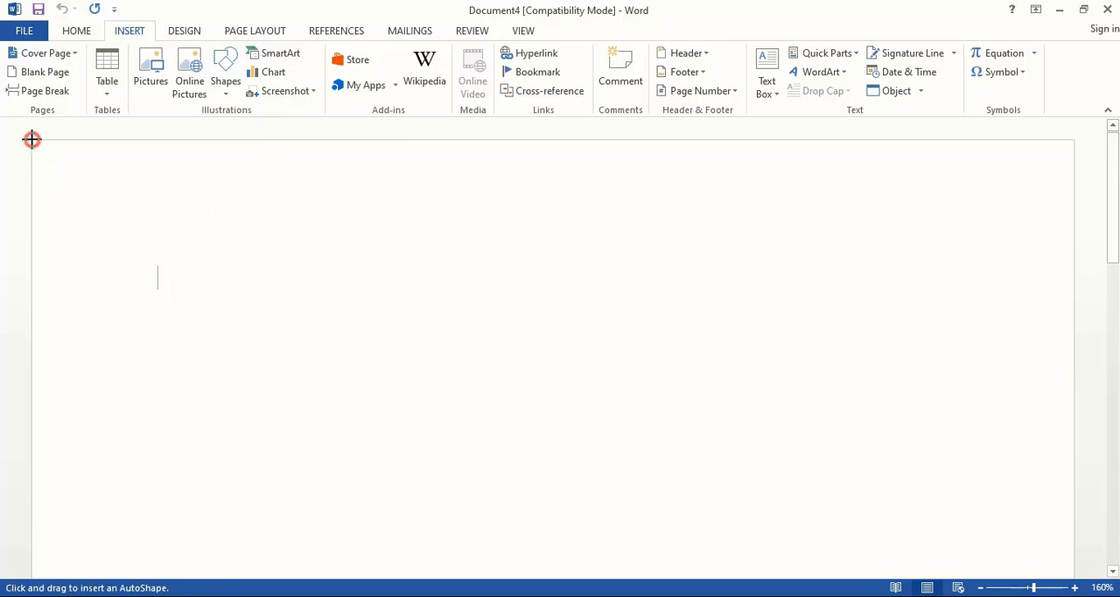
mouse_move(32, 140)
mouse_down()
mouse_move(948, 460)
mouse_move(1070, 560)
mouse_move(1066, 551)
mouse_move(1071, 572)
mouse_up()
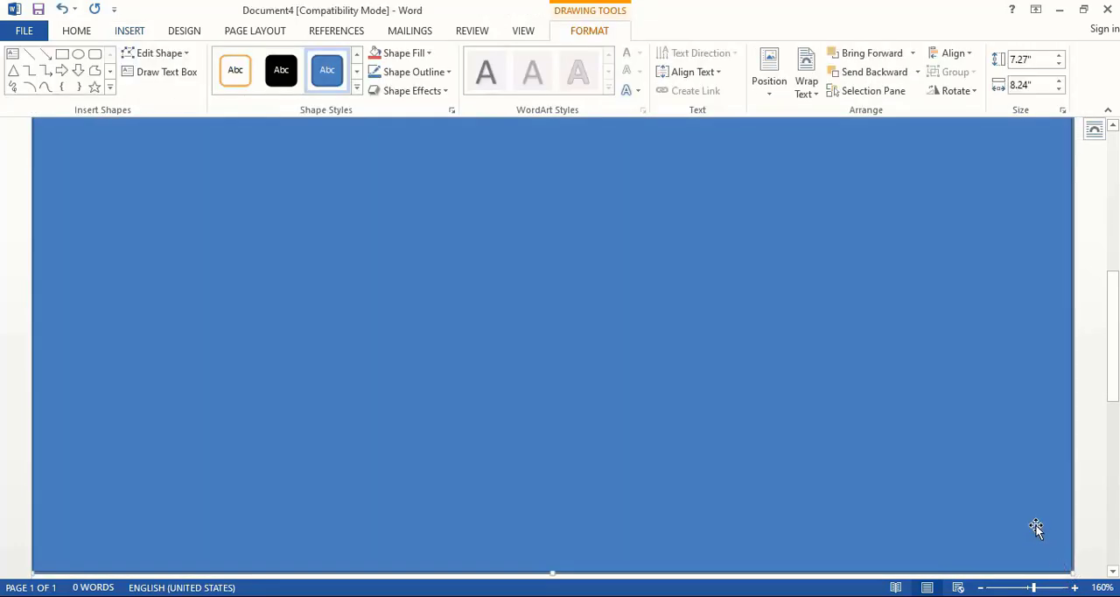
- Remove the background rectangle's outline and fill it with solid grey from the theme colours
right_click(663, 297)
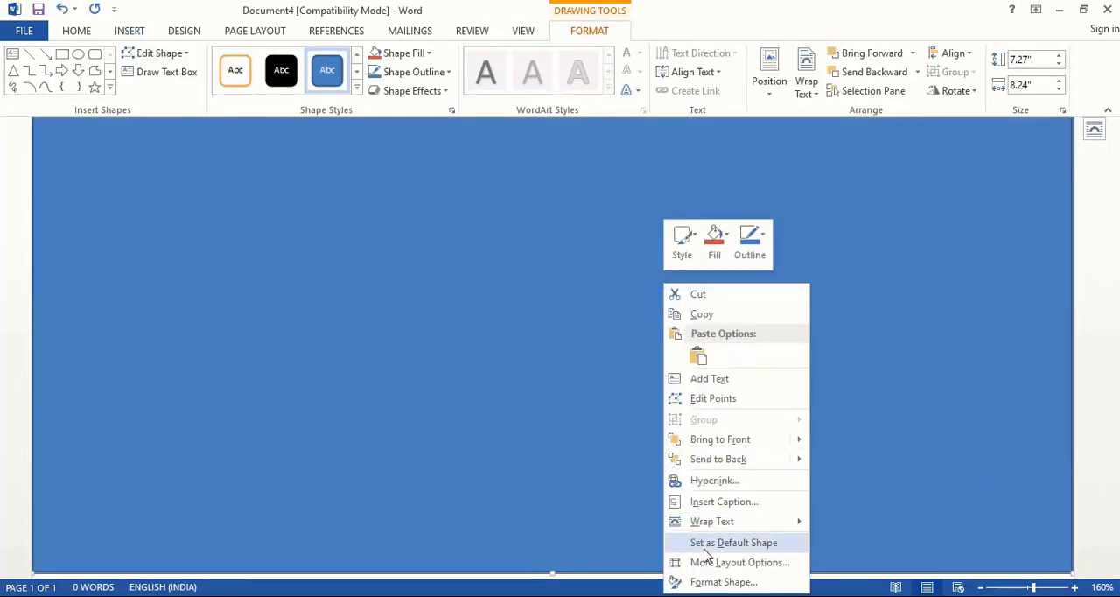
click(707, 582)
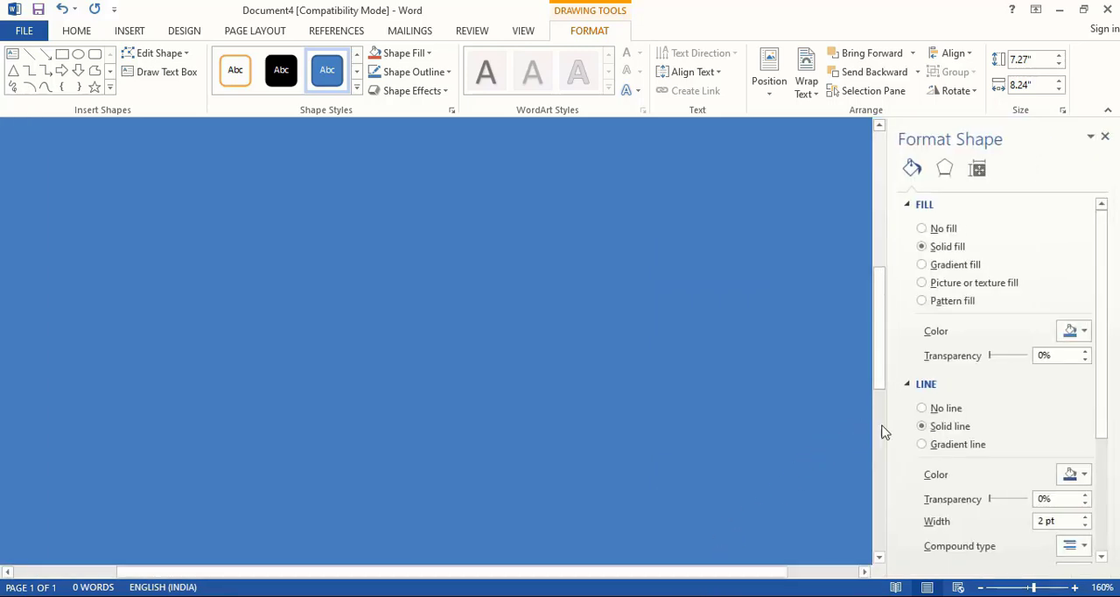
click(921, 408)
click(1075, 332)
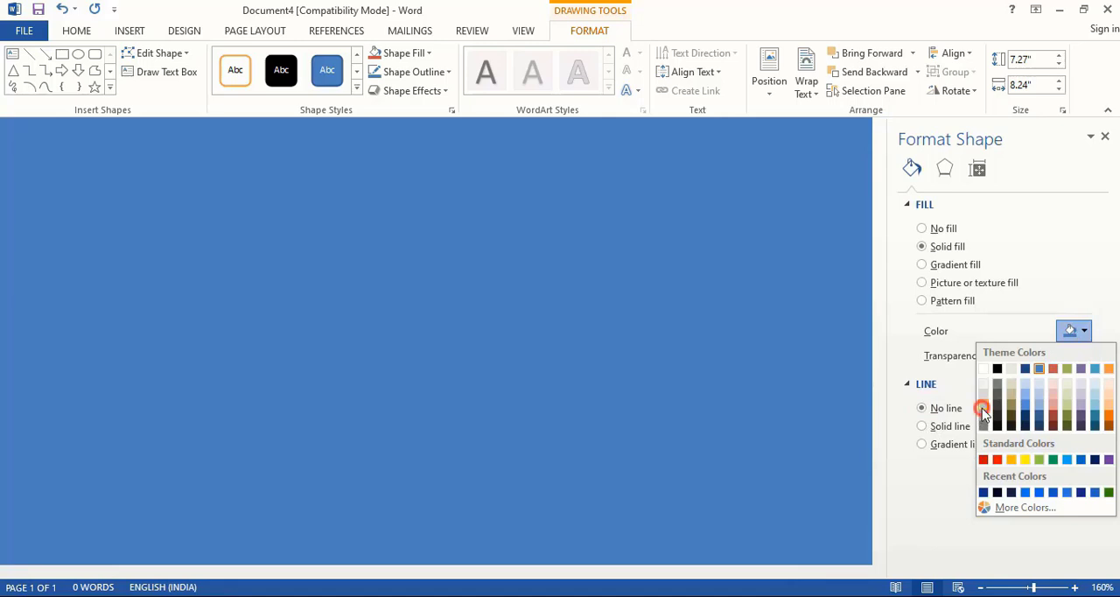
click(983, 413)
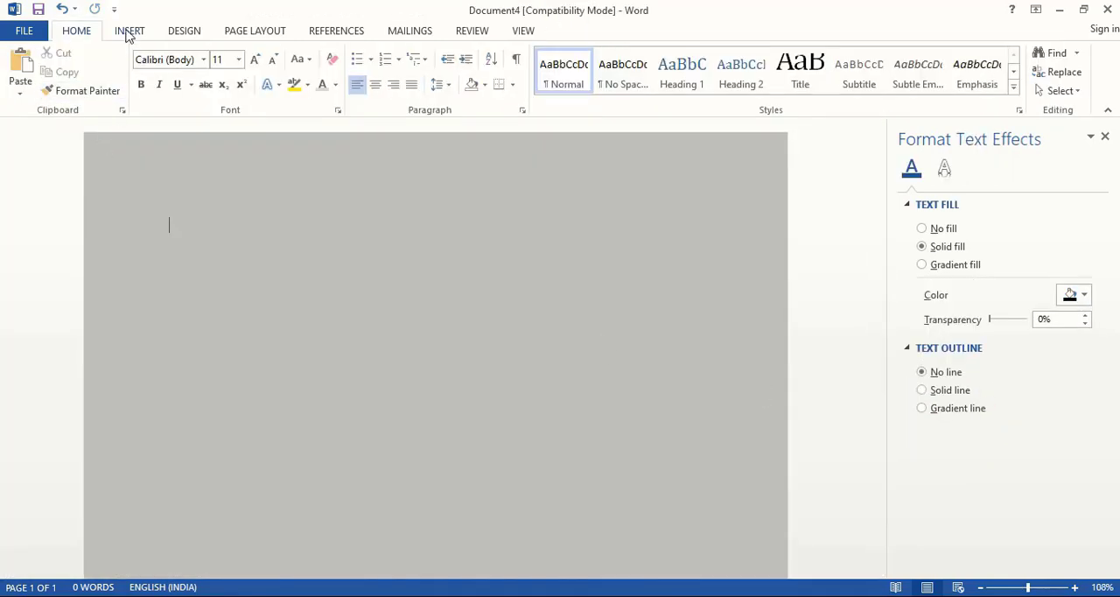
- Insert another rectangle on the grey background and size it to 3.5" high and 2.25" wide
click(129, 31)
click(224, 68)
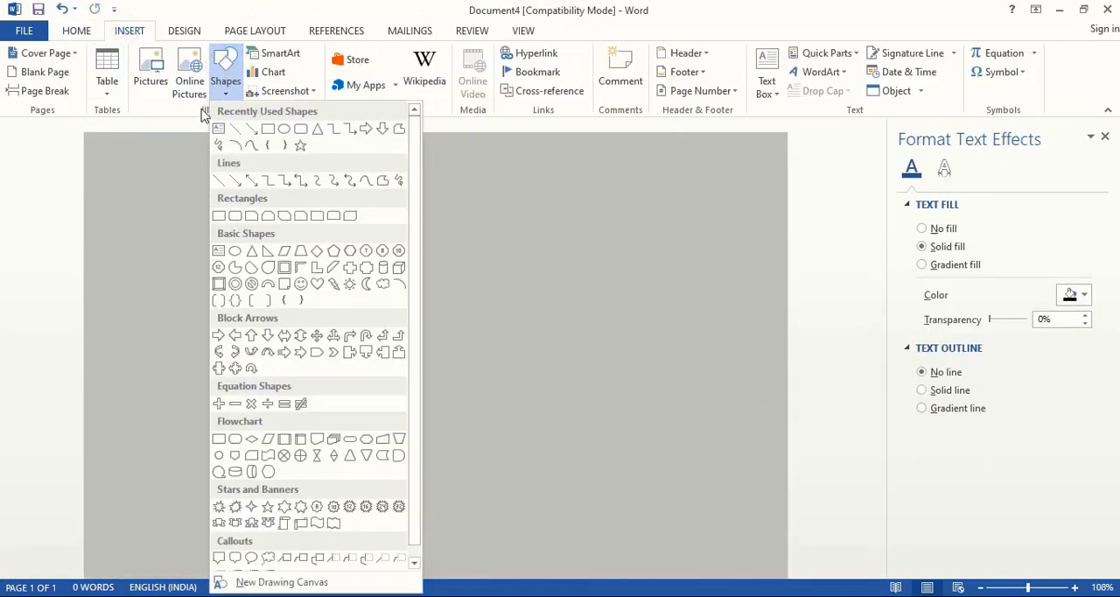
click(270, 131)
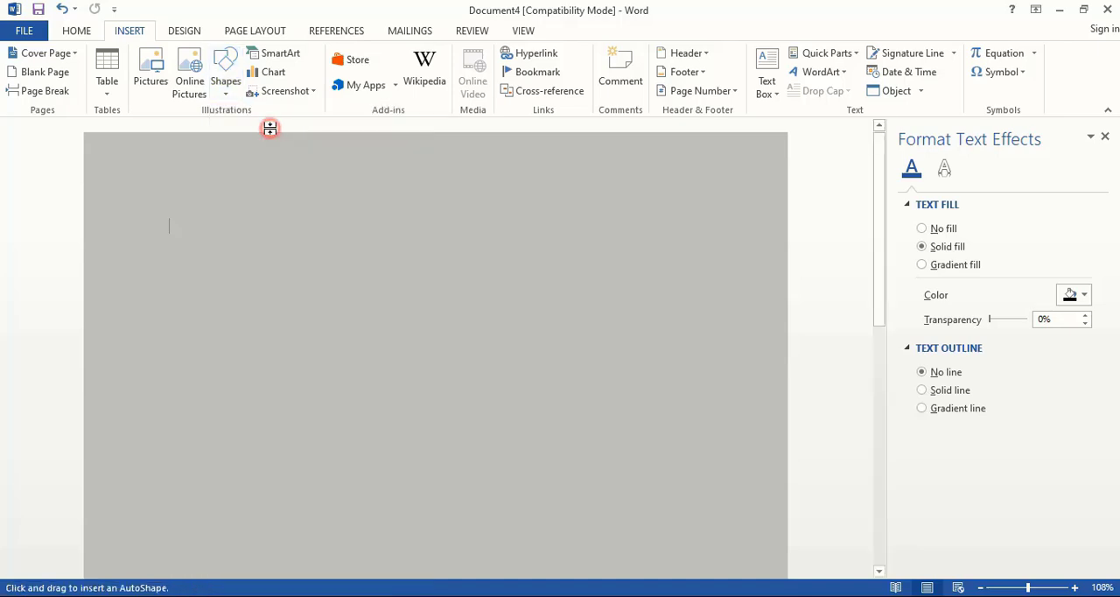
click(326, 293)
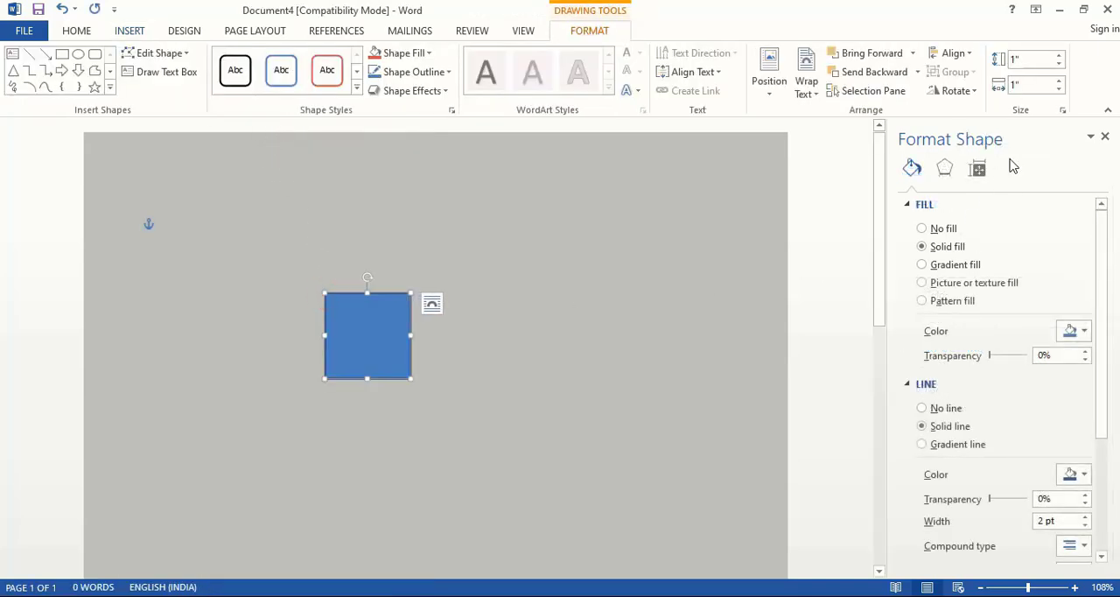
click(1024, 59)
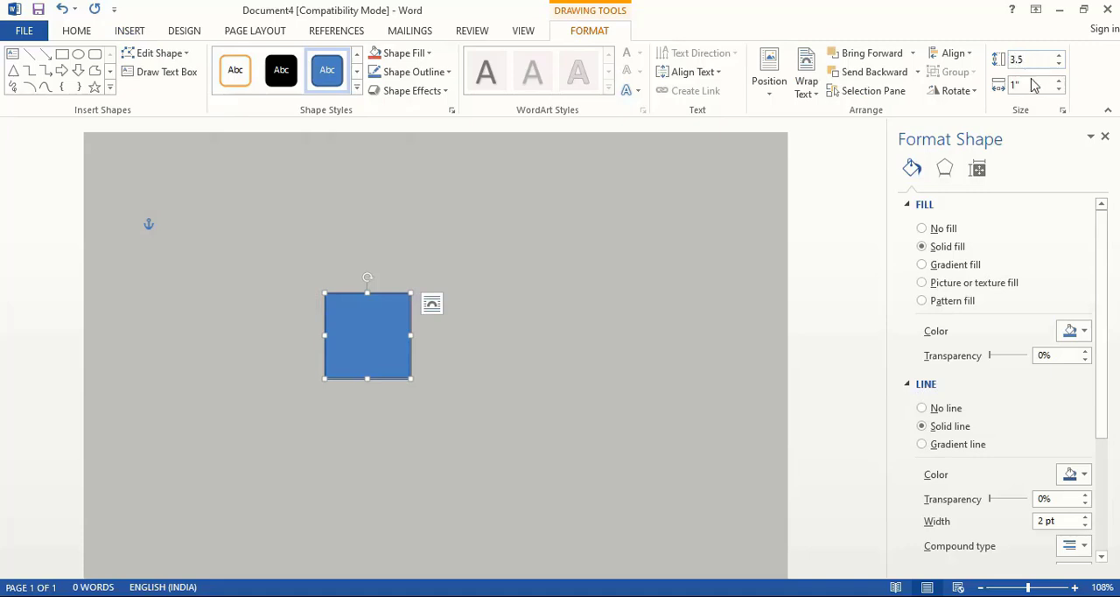
click(1031, 84)
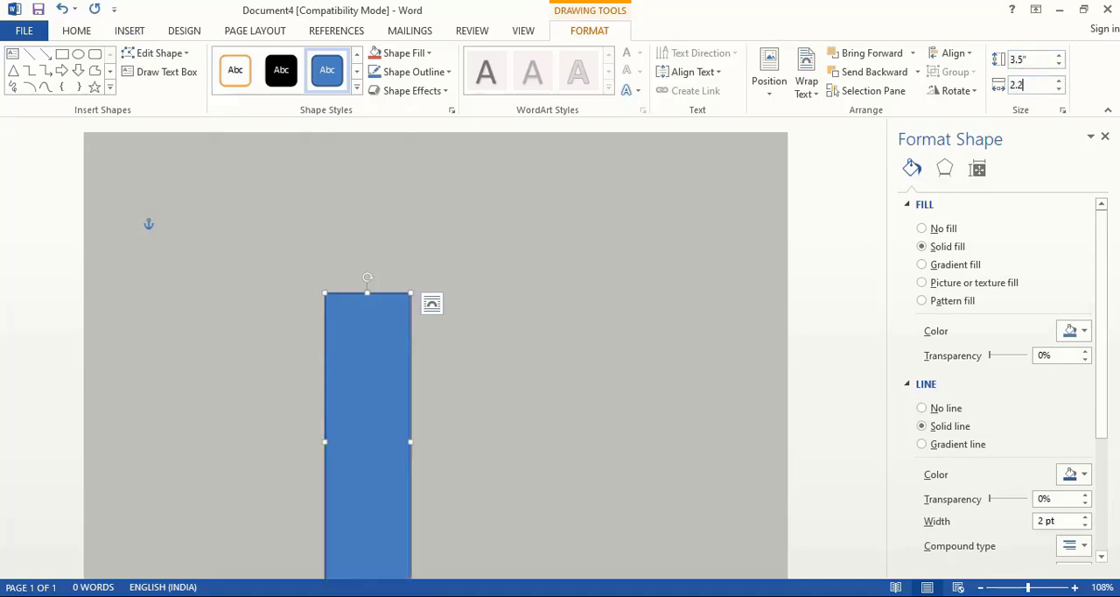
text(2.25)
key(Return)
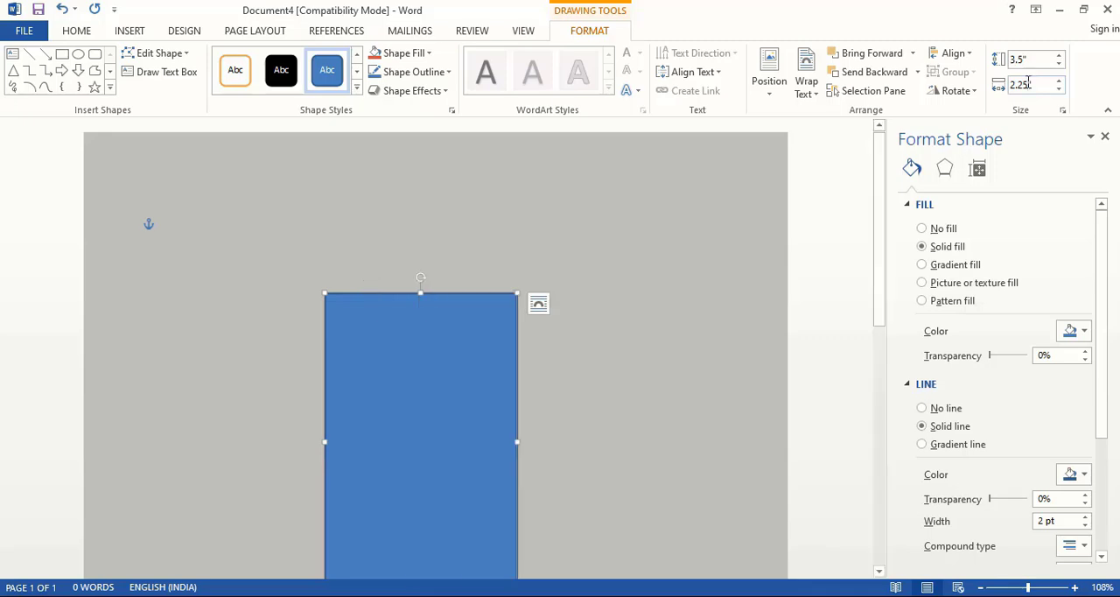
- Move the card rectangle up near the background's upper edge and place a duplicate level beside it with a small gap
drag(460, 400, 528, 269)
key(ctrl)
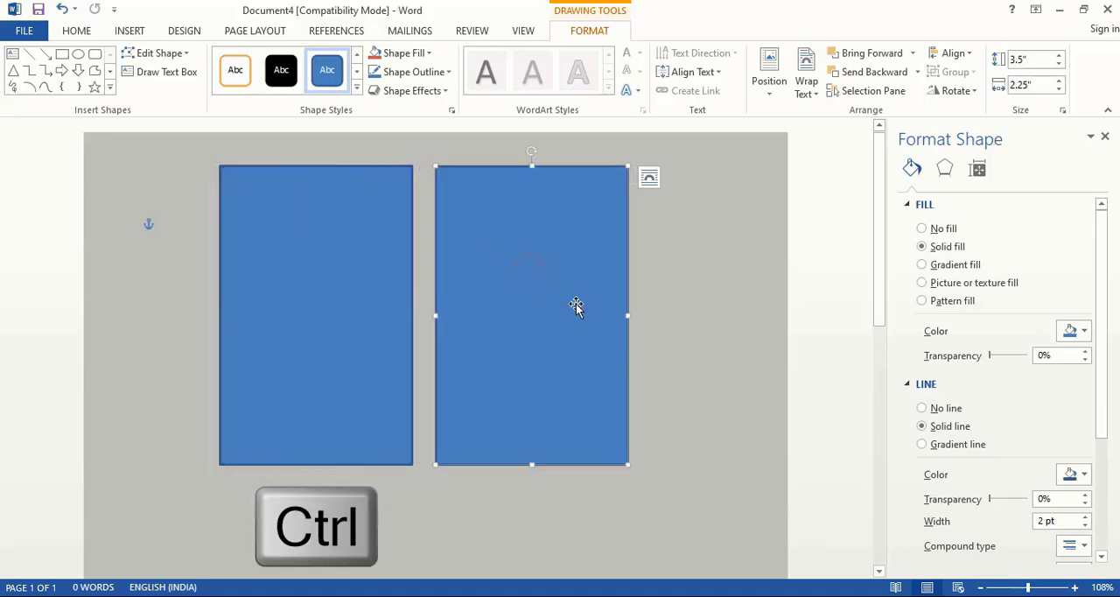
click(691, 315)
- Fill both card rectangles with white and remove their outlines
key(shift)
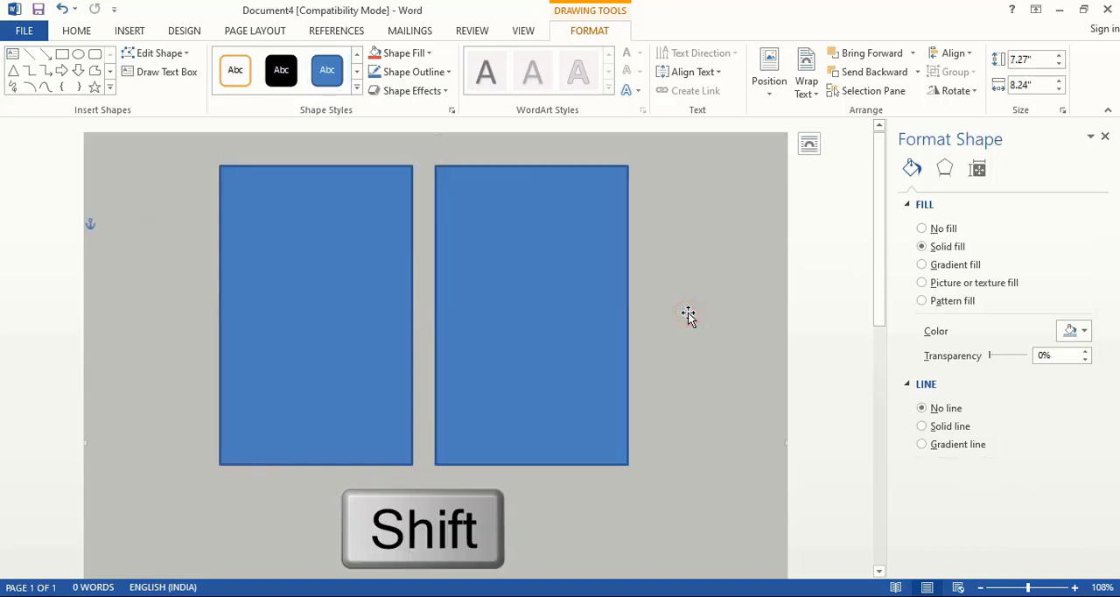
click(354, 252)
shift+click(516, 284)
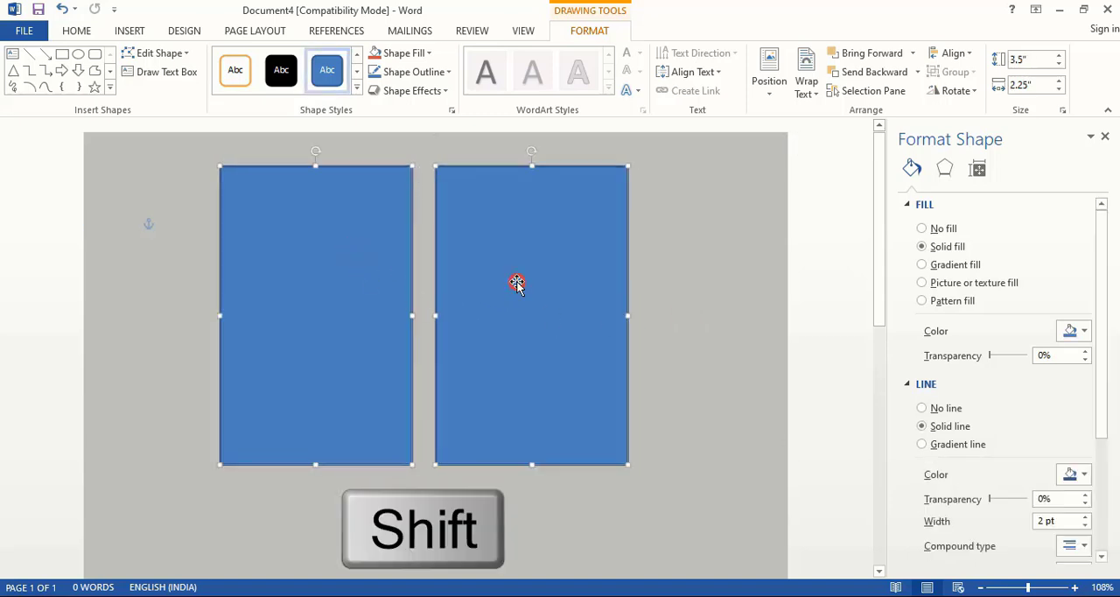
click(1084, 330)
click(994, 369)
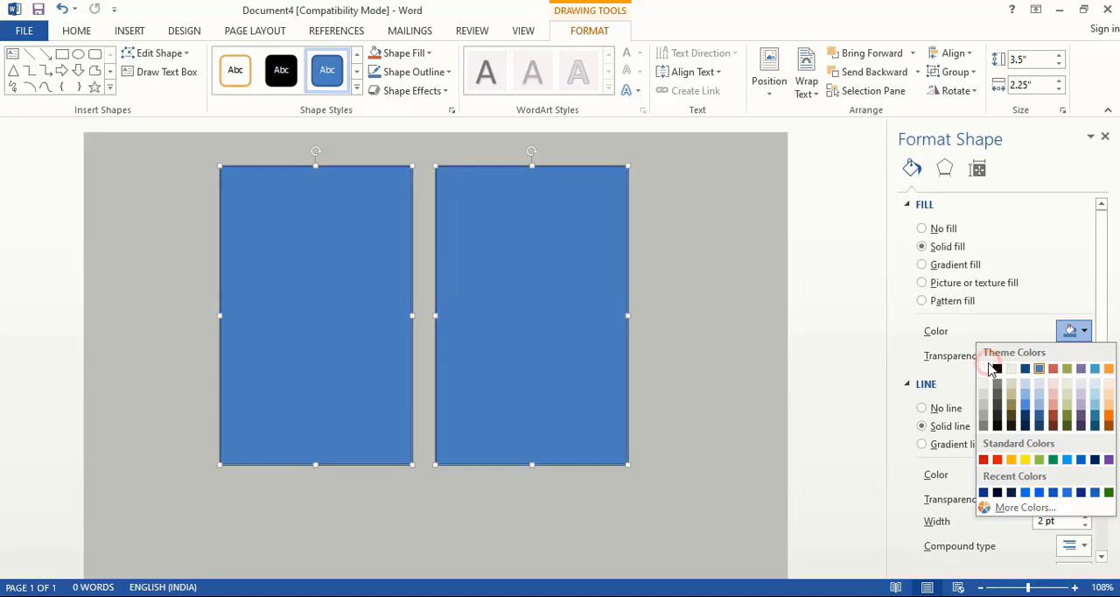
click(984, 368)
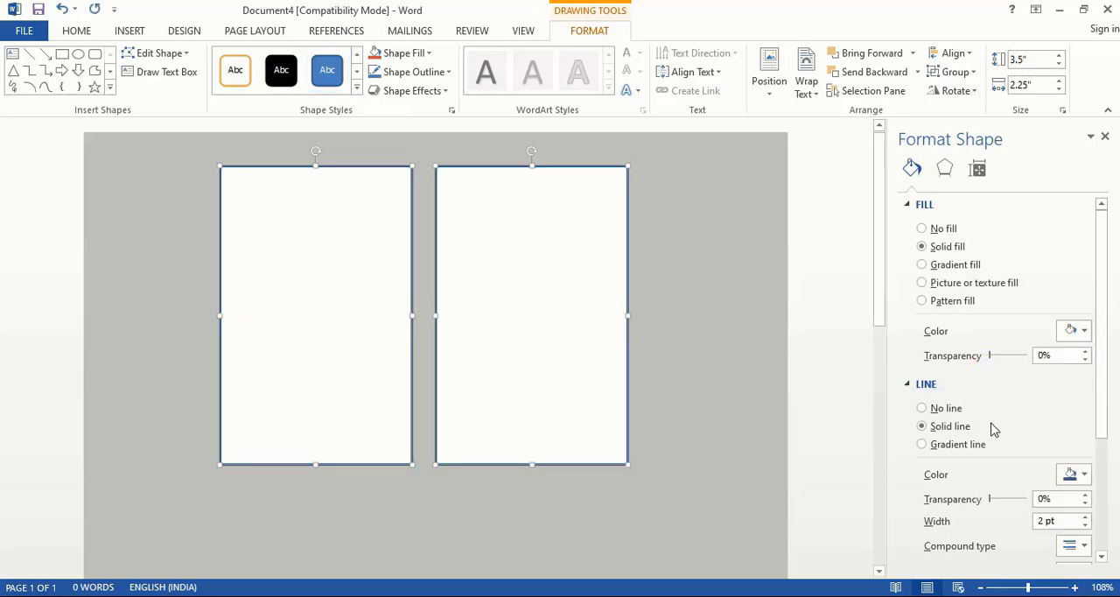
click(923, 409)
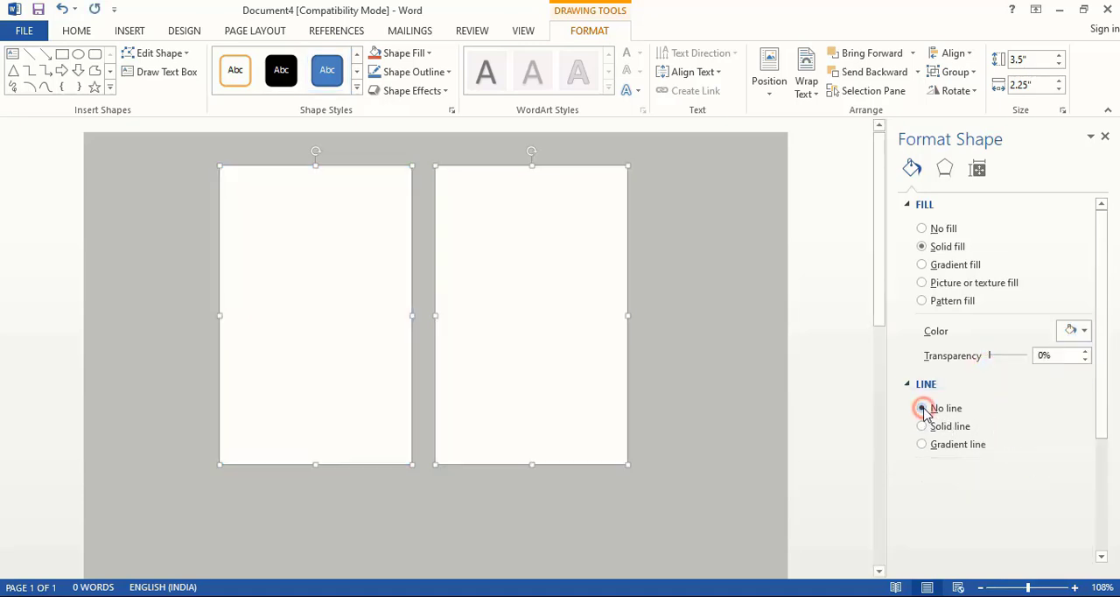
click(838, 328)
- Draw a band about 0.72" by 2.24" across the left card's middle and one about 0.43" by 2.24" along the right card's lower edge
scroll(312, 260, up, 3)
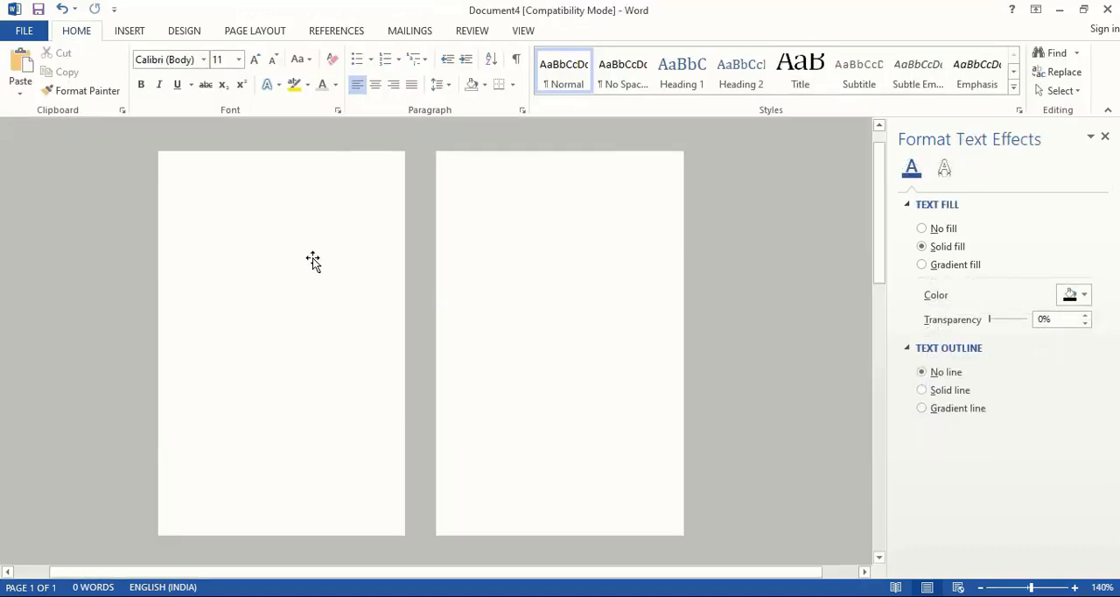
click(143, 35)
click(225, 82)
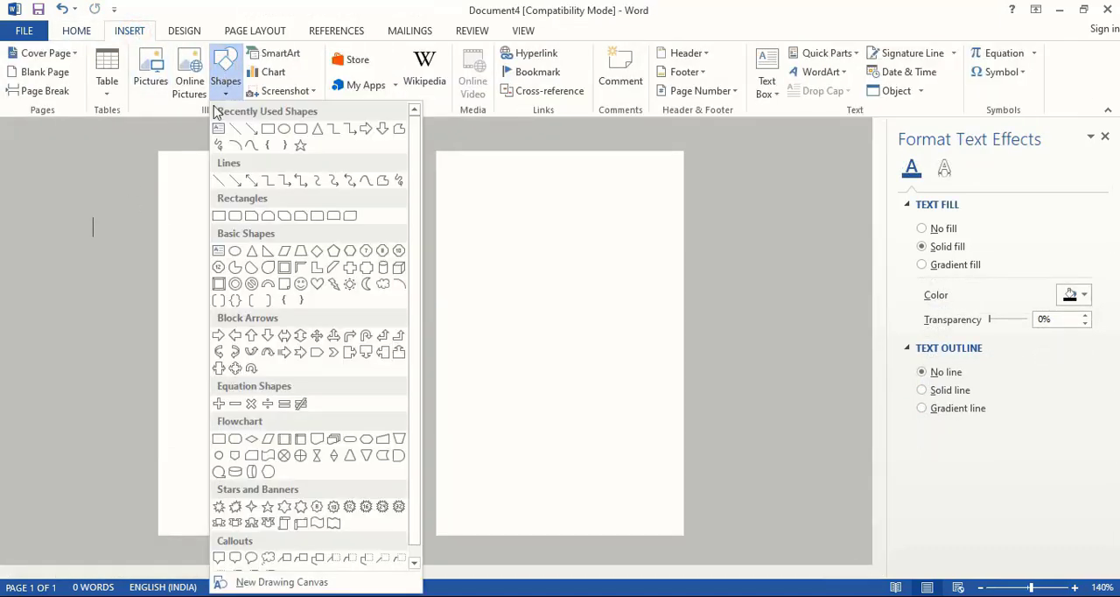
click(268, 129)
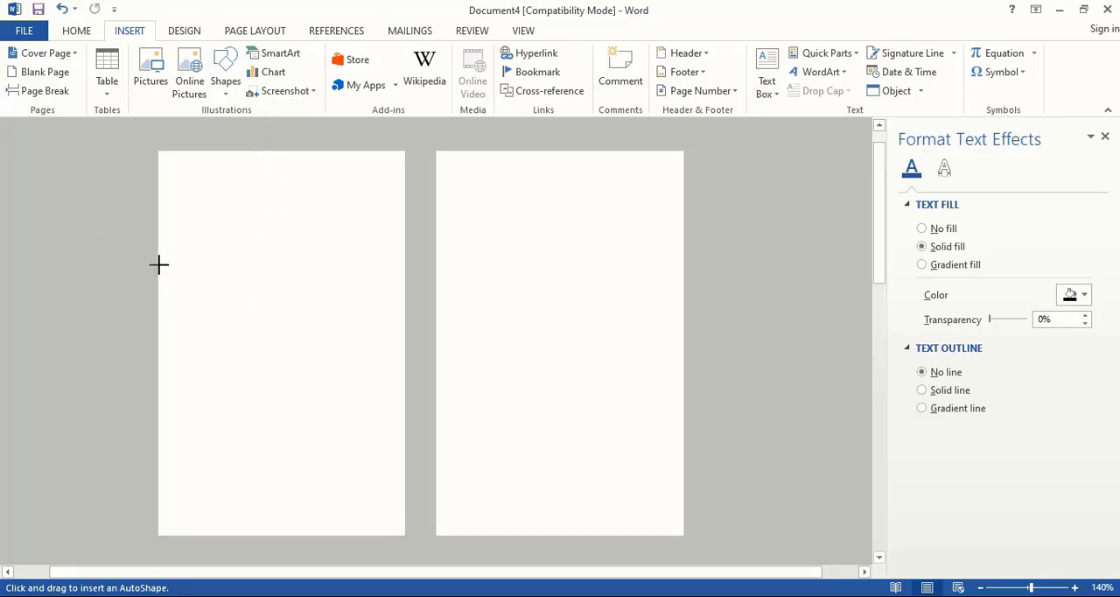
mouse_move(158, 274)
mouse_down()
mouse_move(220, 318)
mouse_move(403, 353)
mouse_up()
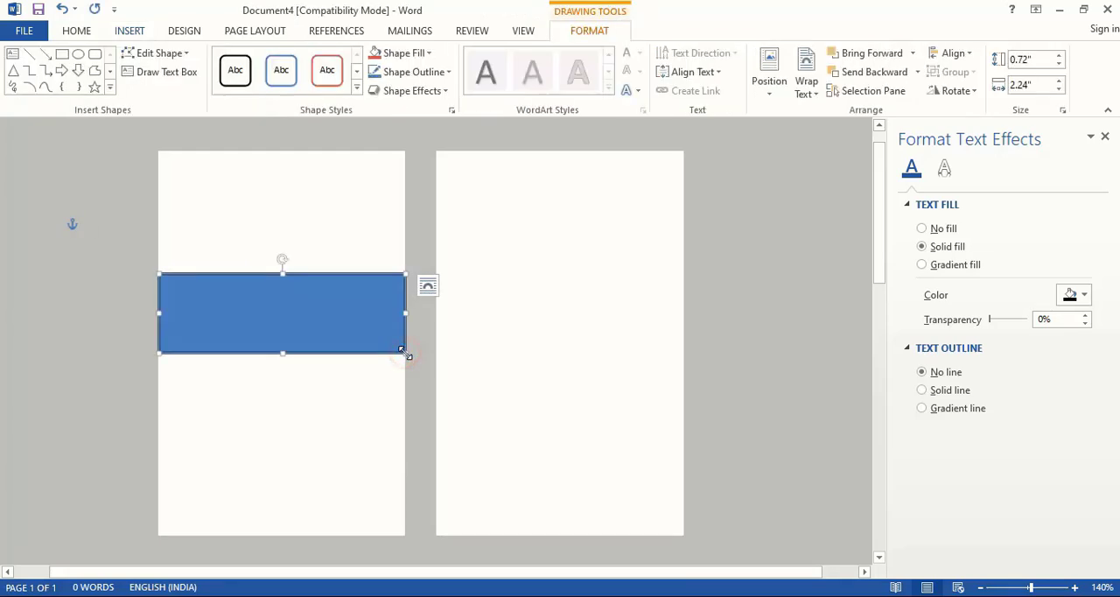
click(63, 55)
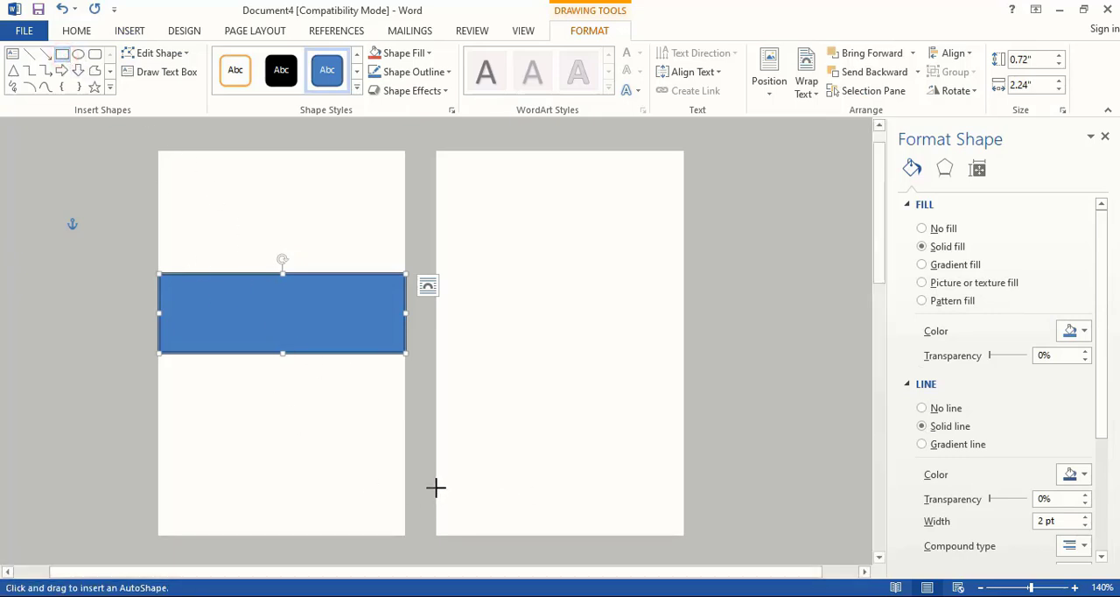
drag(436, 487, 684, 313)
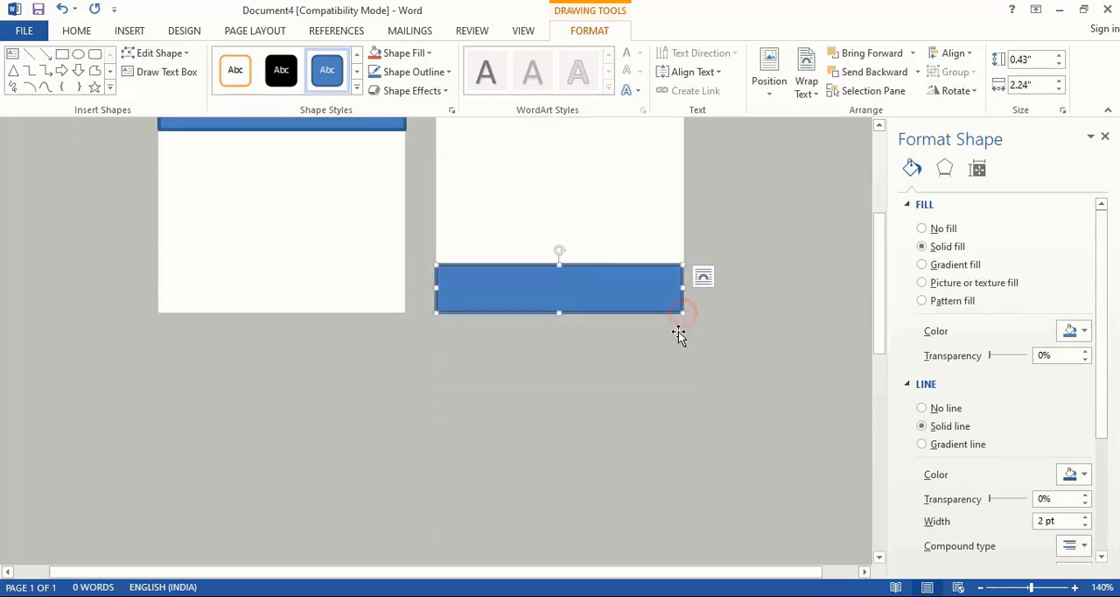
- Remove the outlines from the blue bands on both cards
scroll(630, 420, up, 3)
scroll(628, 444, up, 1)
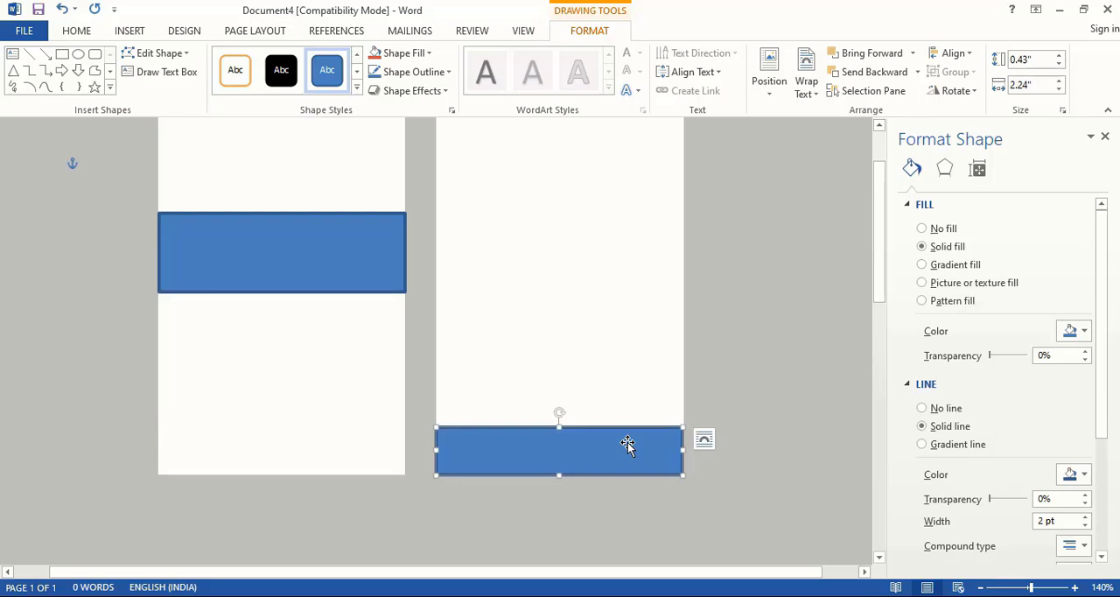
scroll(627, 445, up, 1)
click(366, 308)
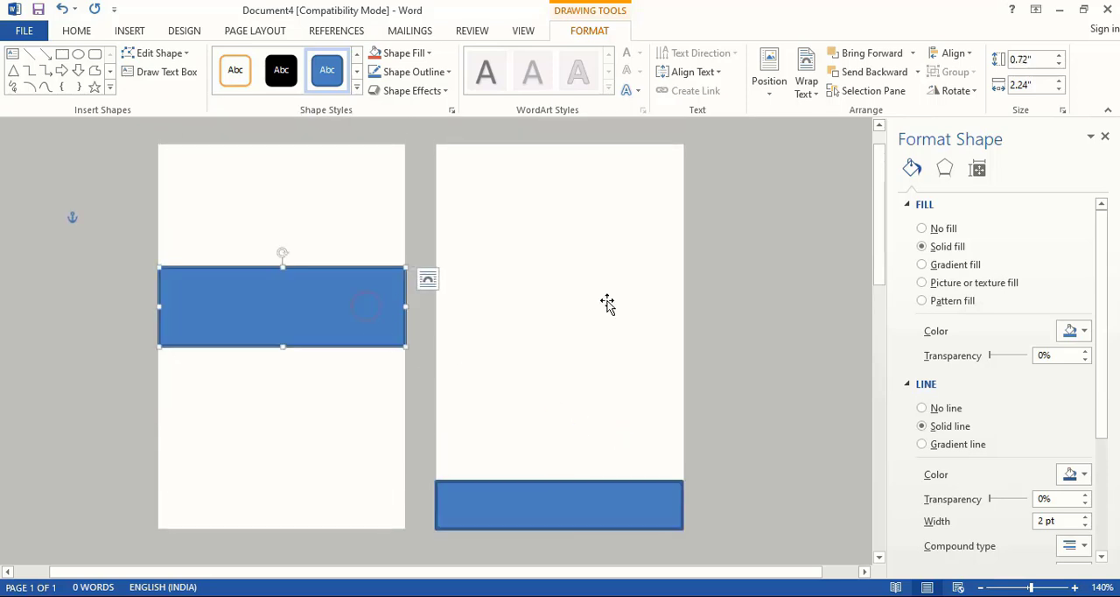
click(921, 411)
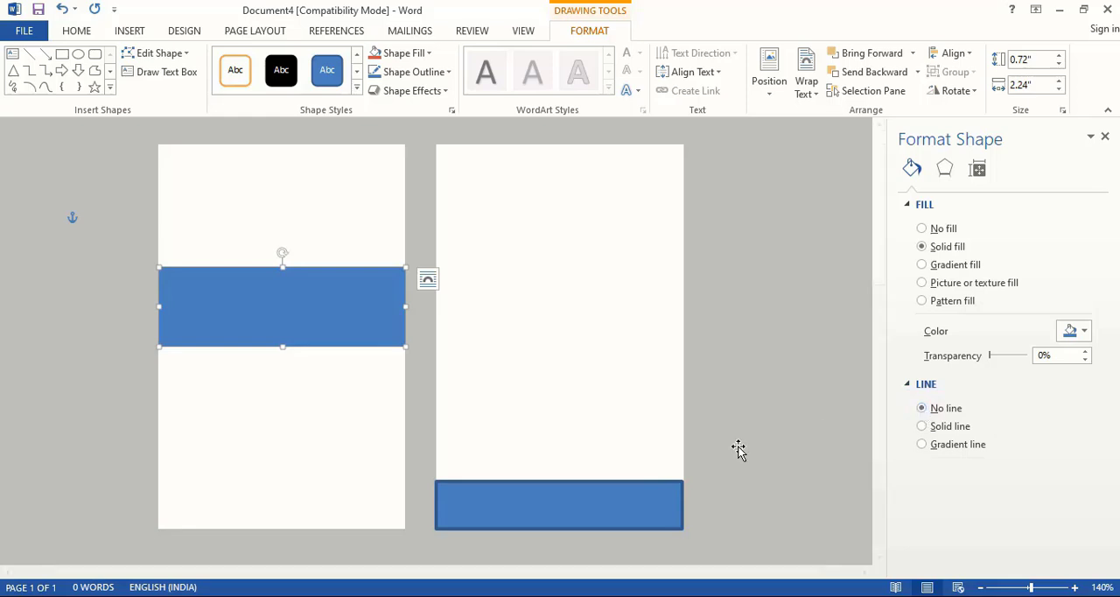
click(604, 507)
click(923, 407)
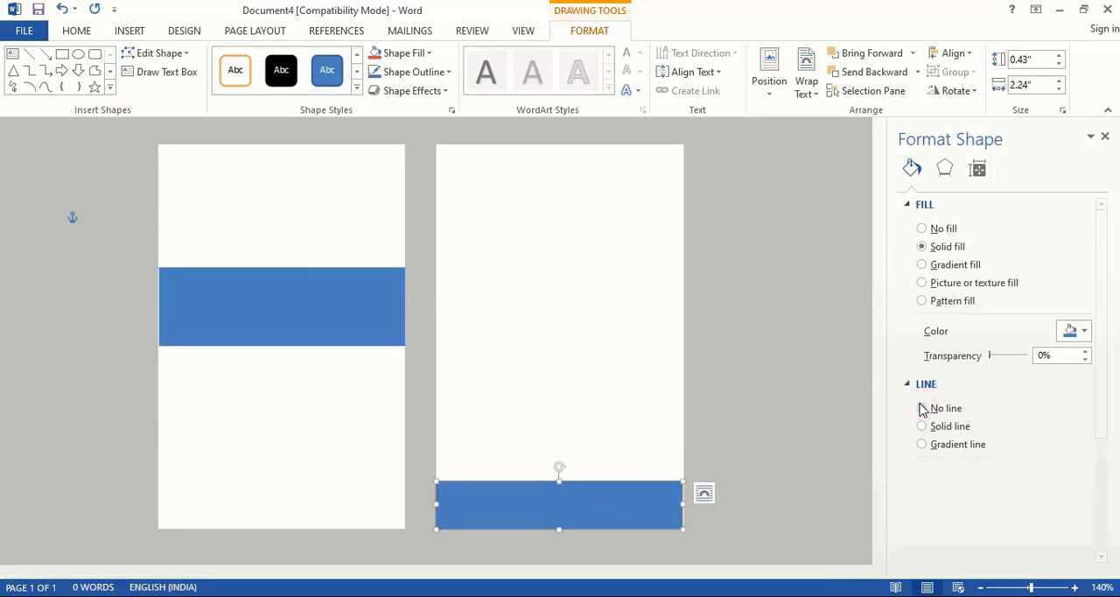
click(793, 410)
- Duplicate the left card's blue band and place the copy on the right card above its lower band
click(310, 317)
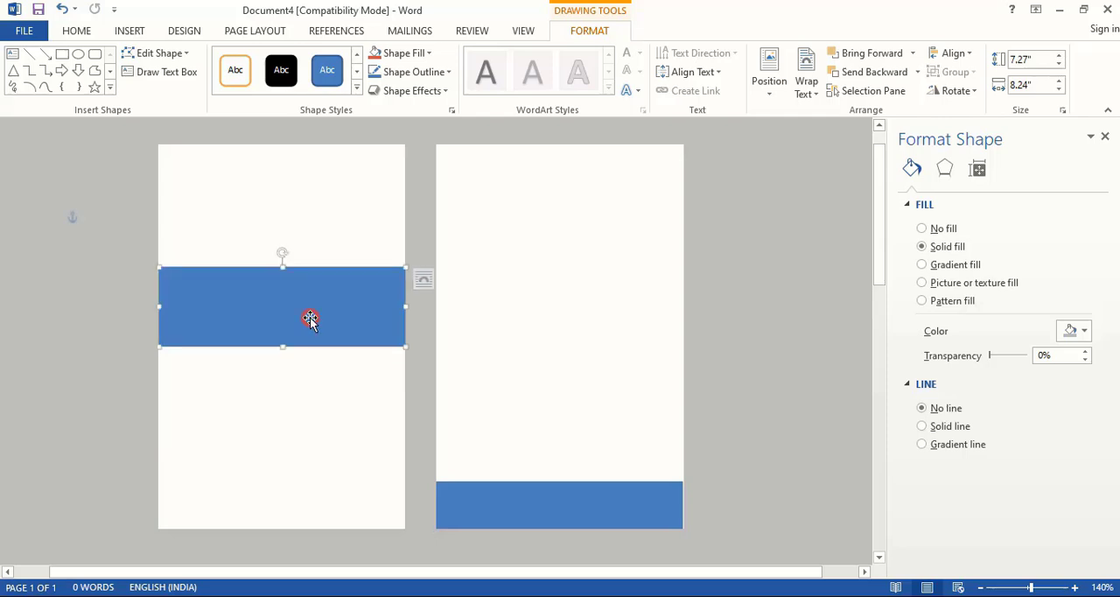
key(ctrl)
drag(280, 316, 598, 376)
- Edit the points of the left card's blue band, moving both left corners inward so that its left end narrows
click(301, 315)
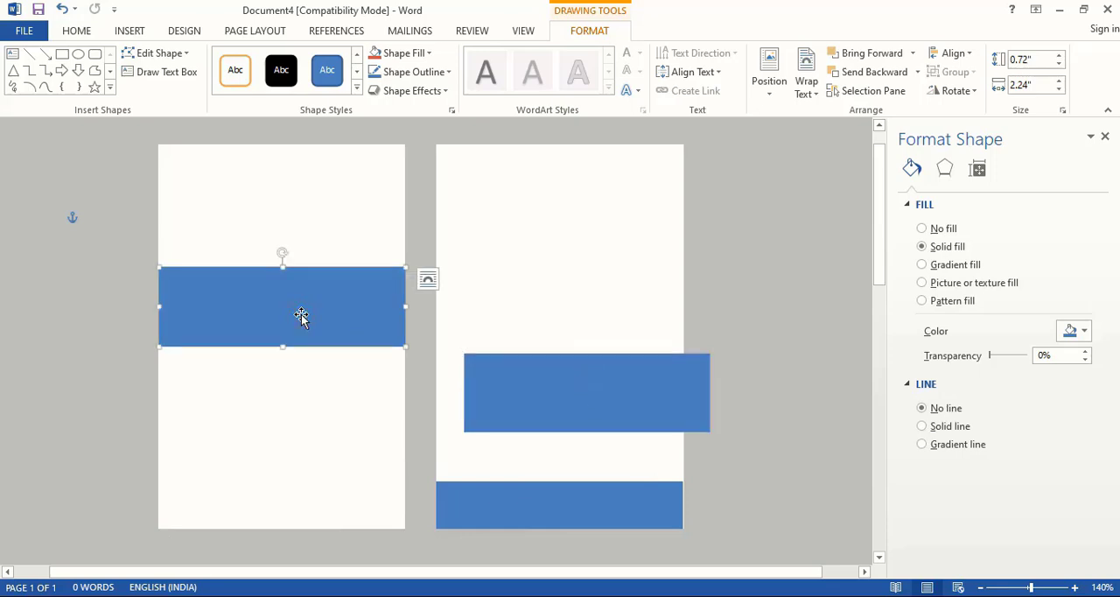
right_click(302, 315)
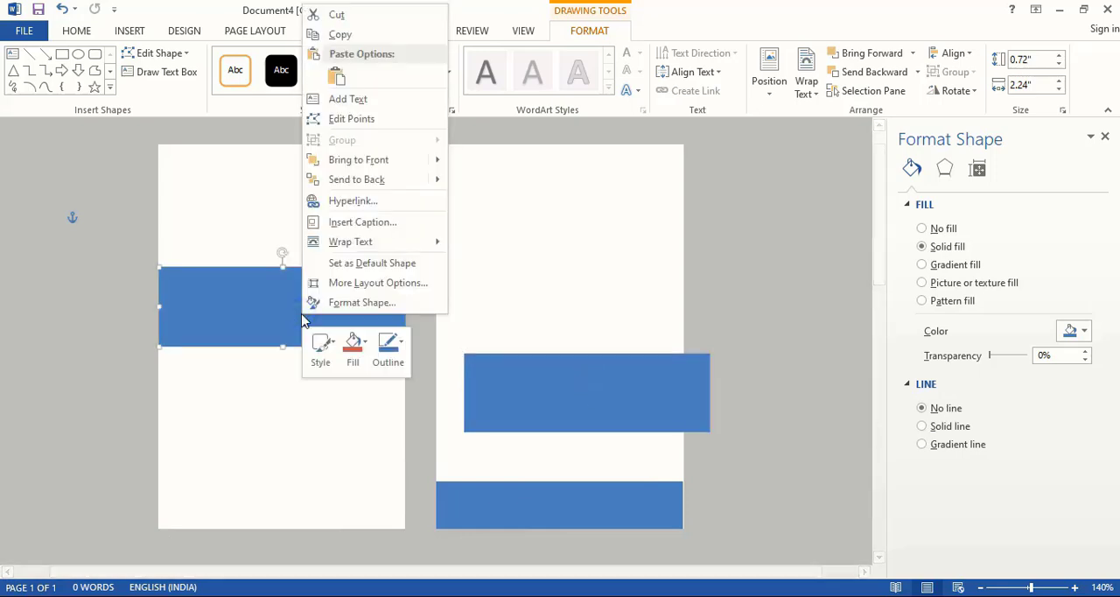
click(357, 119)
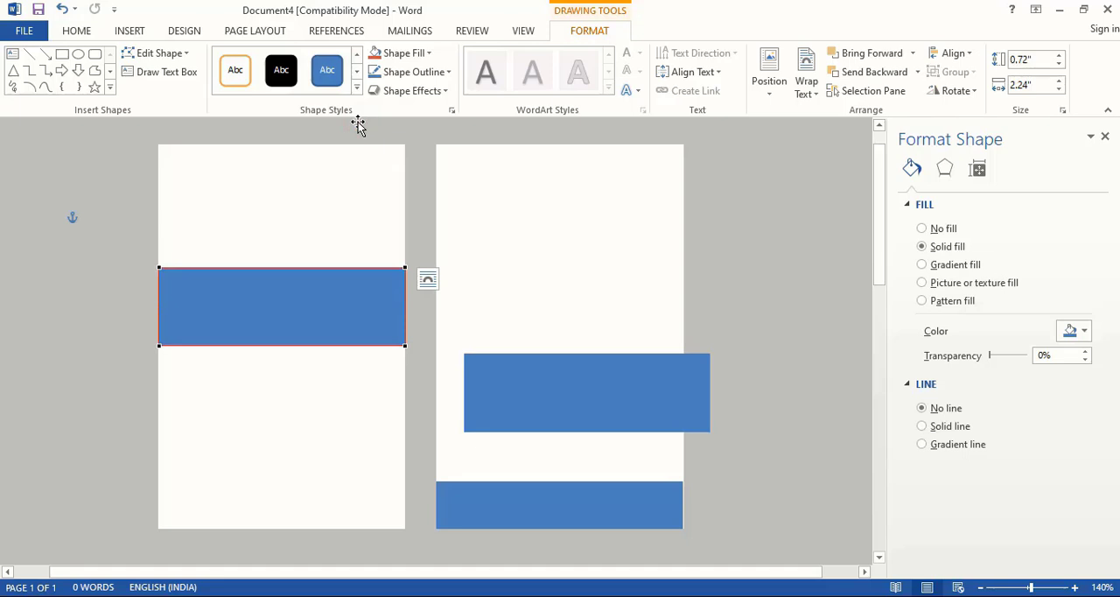
drag(157, 269, 160, 294)
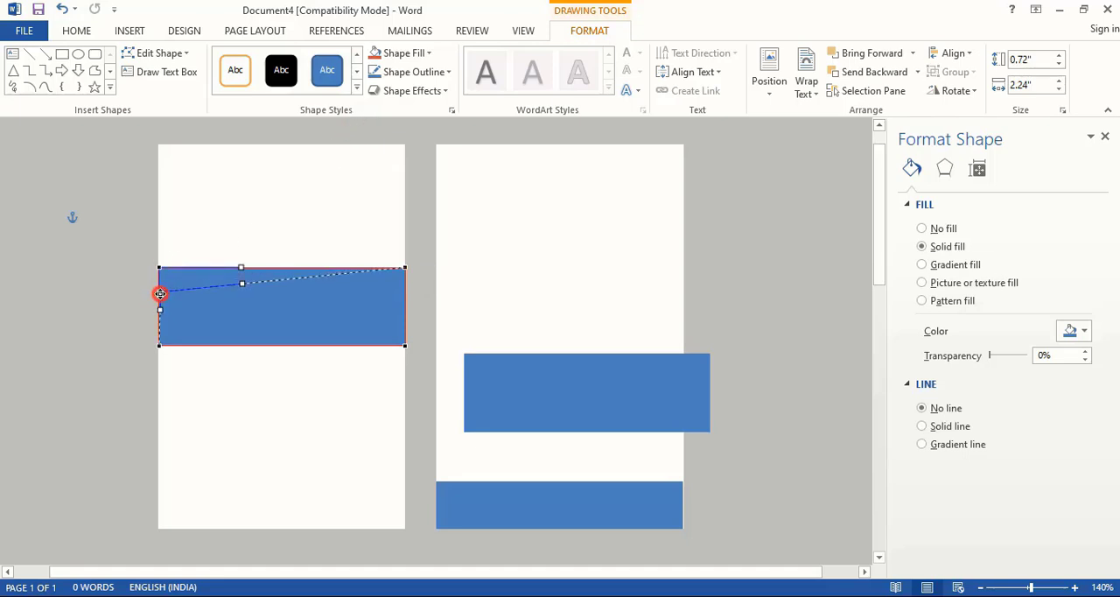
drag(161, 294, 160, 293)
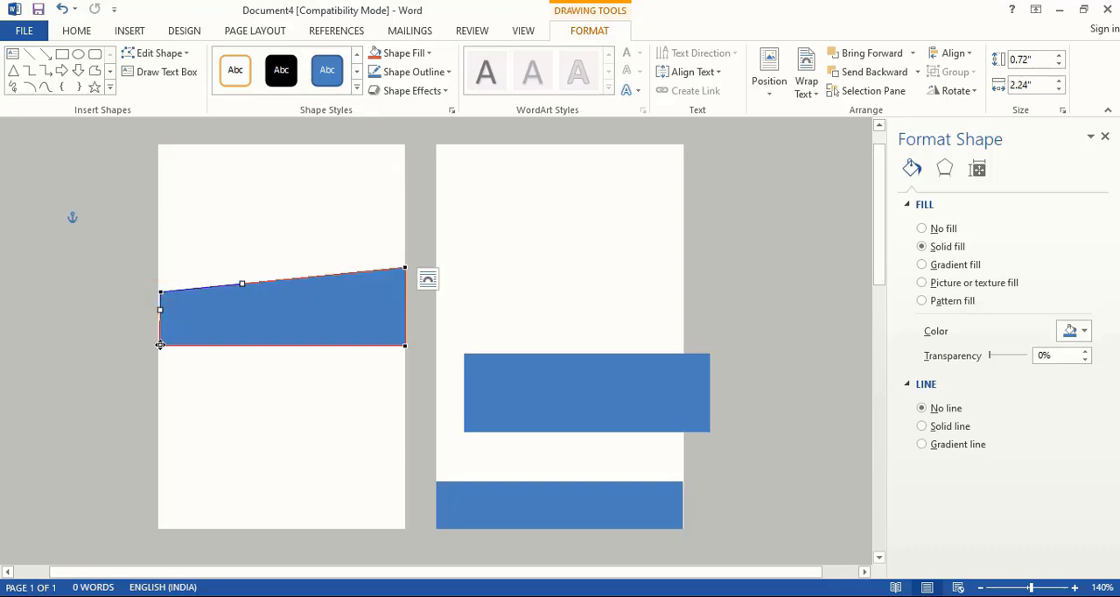
drag(160, 344, 160, 331)
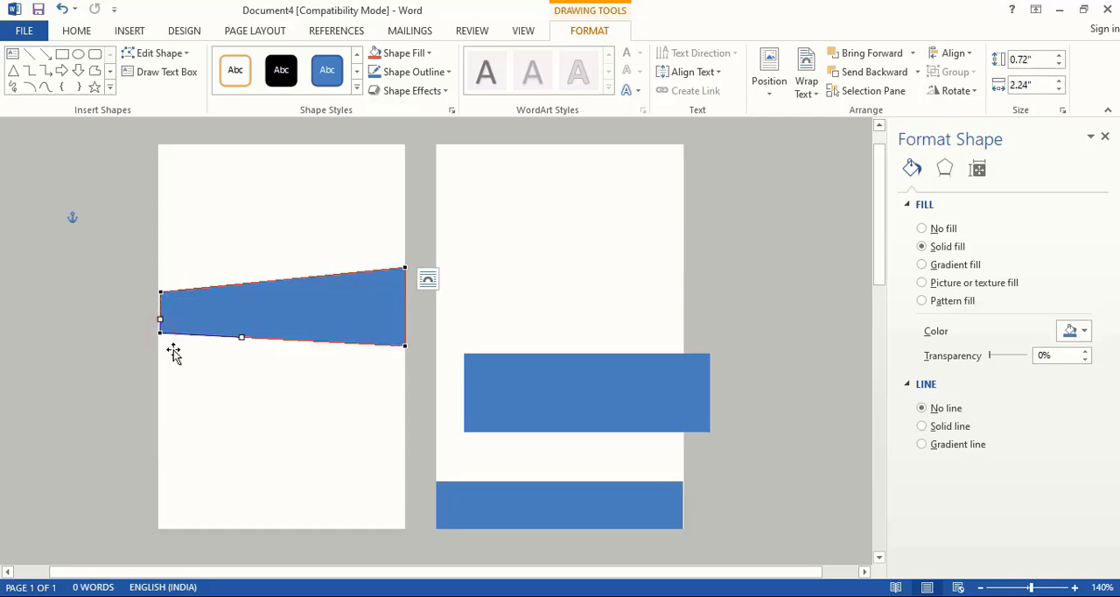
- Bend the blue band's lower edge into an S-shaped wave and lower its bottom-right corner, making the shape about 1.05" high
click(403, 345)
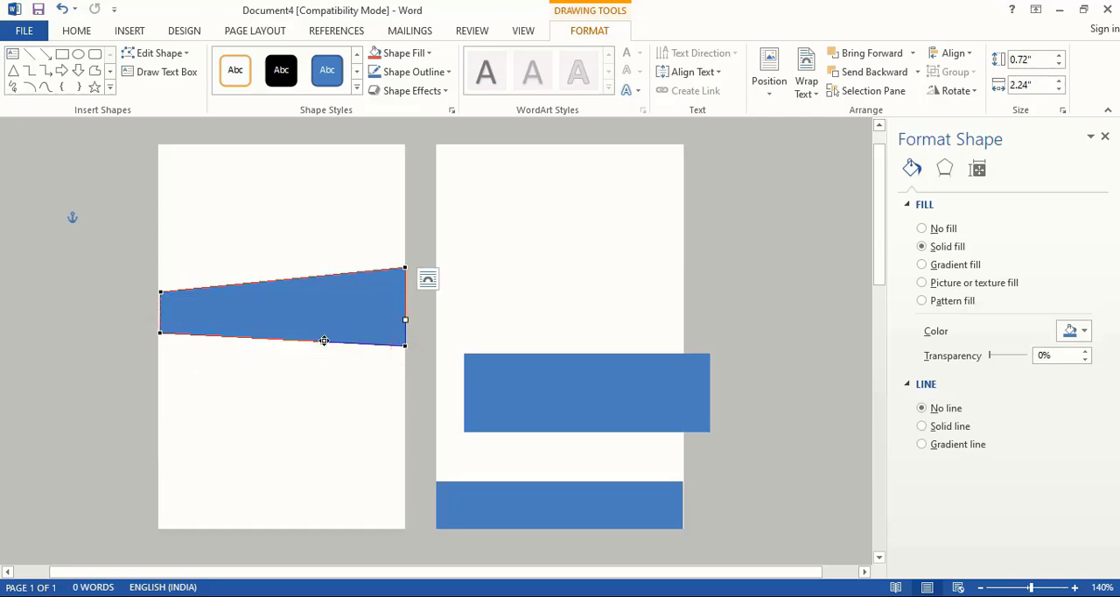
drag(324, 340, 367, 389)
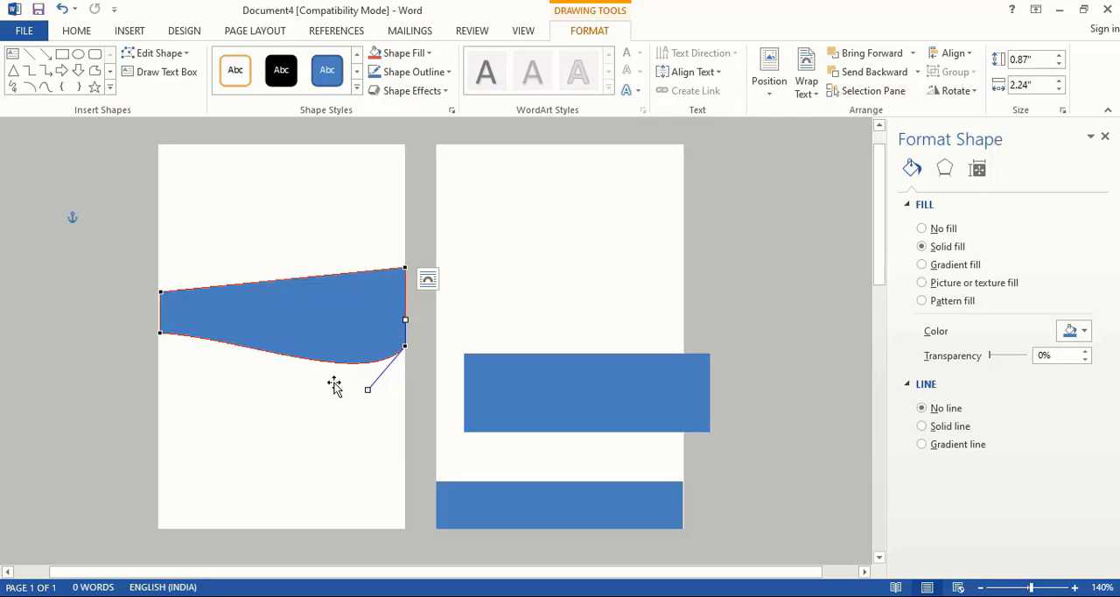
click(158, 333)
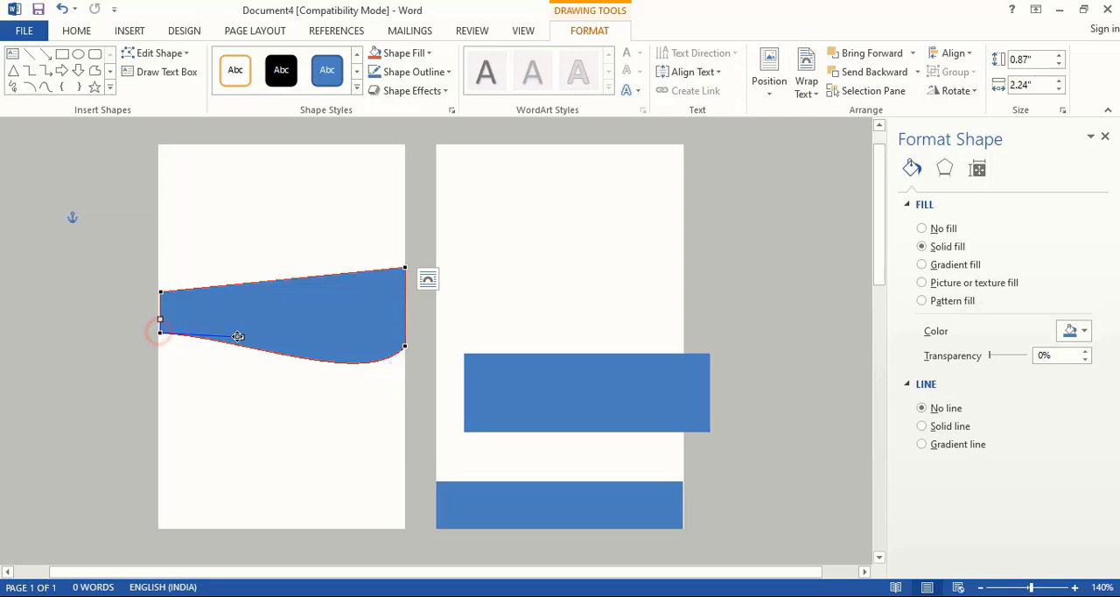
drag(242, 336, 267, 309)
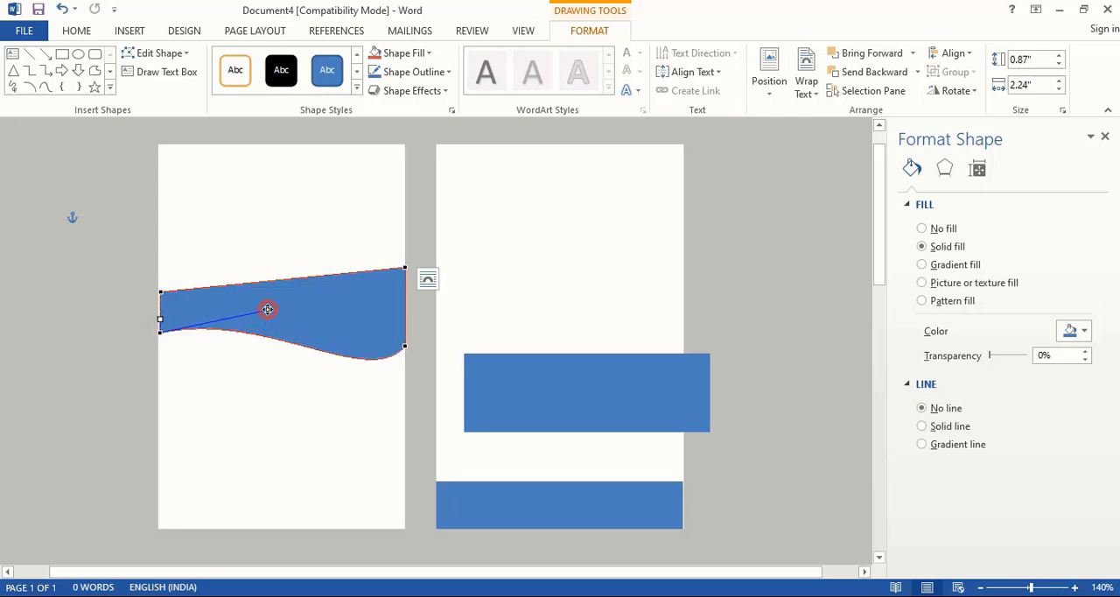
click(405, 344)
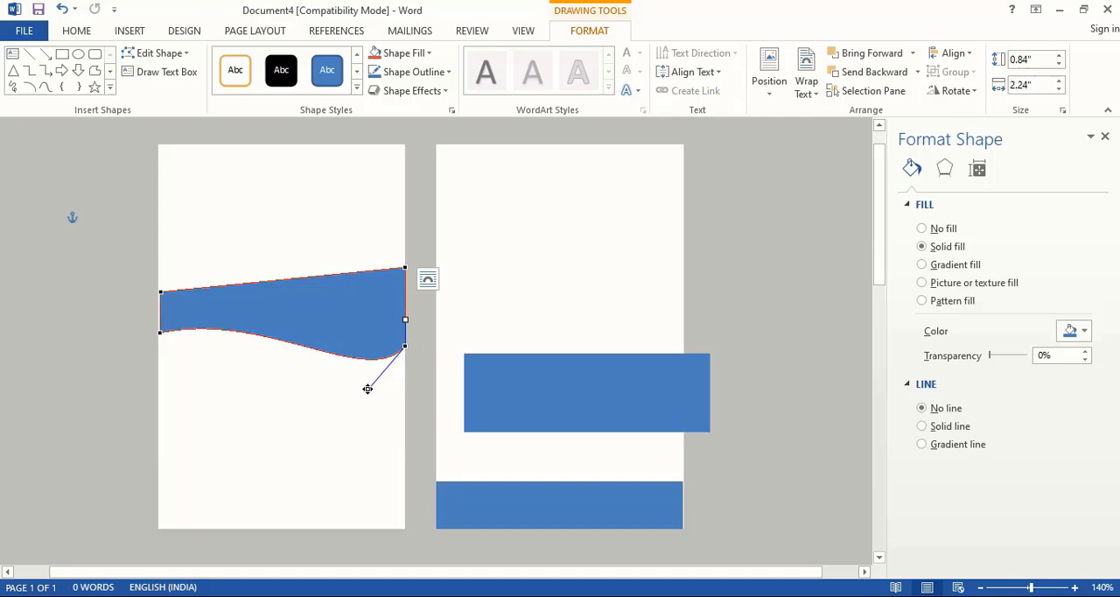
drag(368, 389, 374, 404)
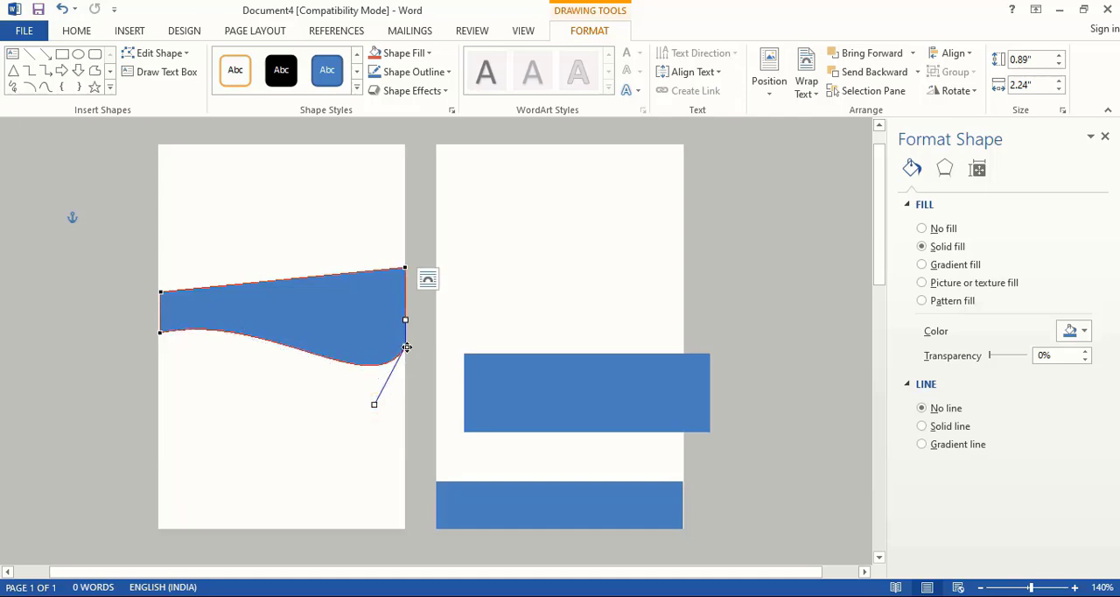
drag(407, 347, 406, 376)
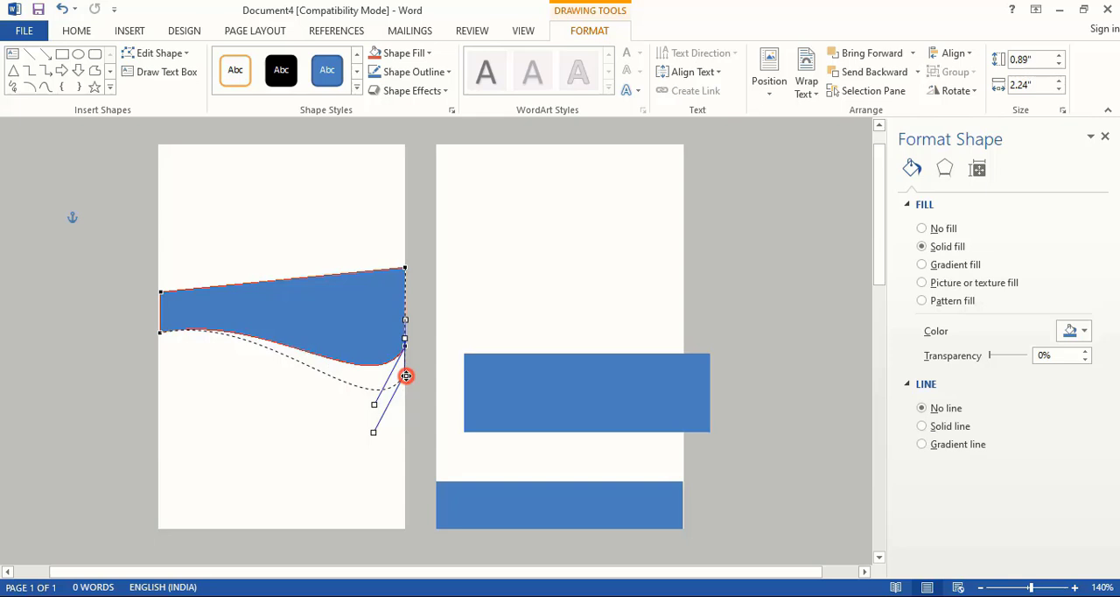
drag(406, 375, 406, 375)
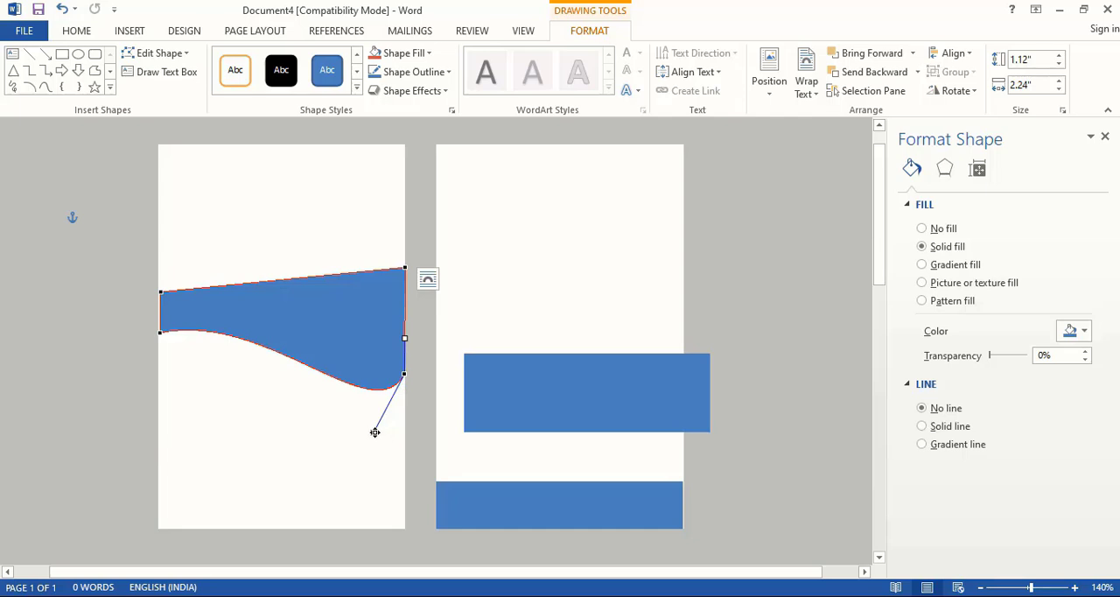
drag(374, 432, 326, 411)
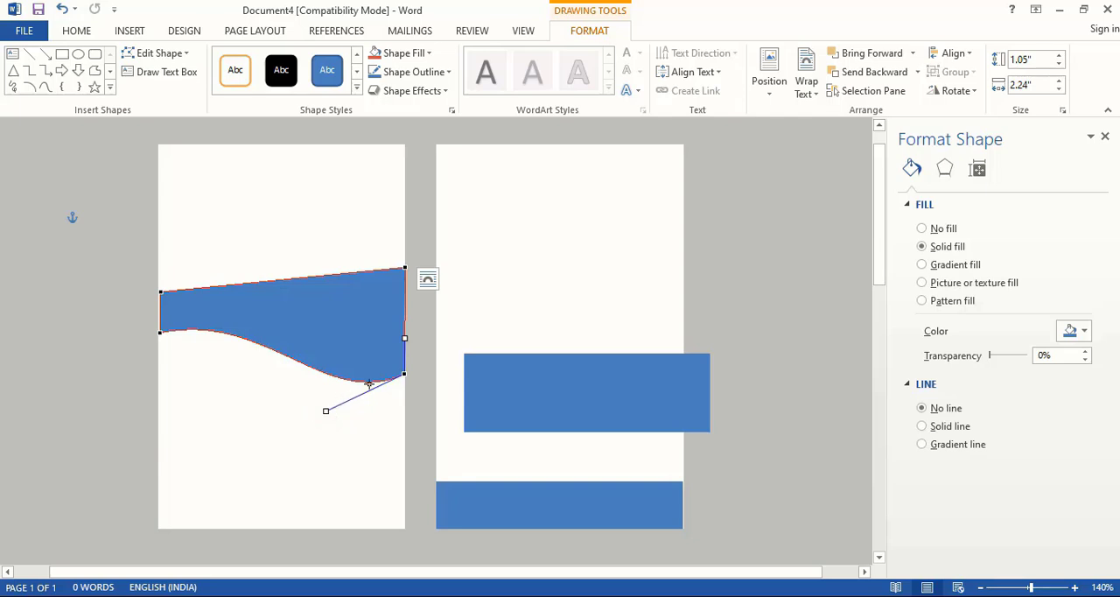
- Raise the blue shape's top-right corner to make it about 1.89" high and curve its upper edge into a sweeping wave
drag(407, 268, 405, 173)
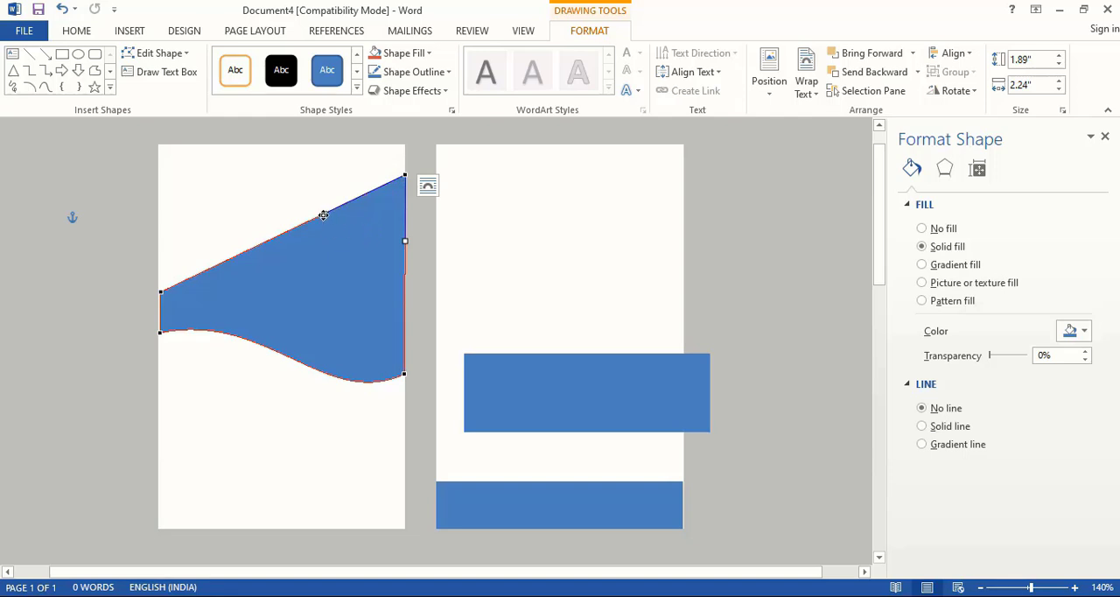
drag(323, 215, 342, 304)
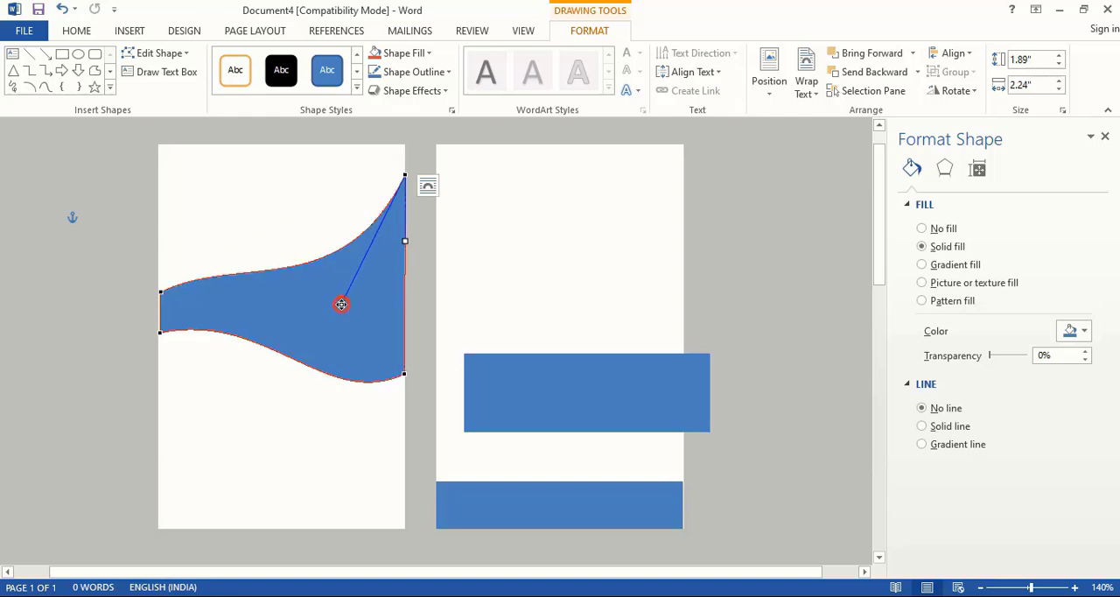
click(161, 290)
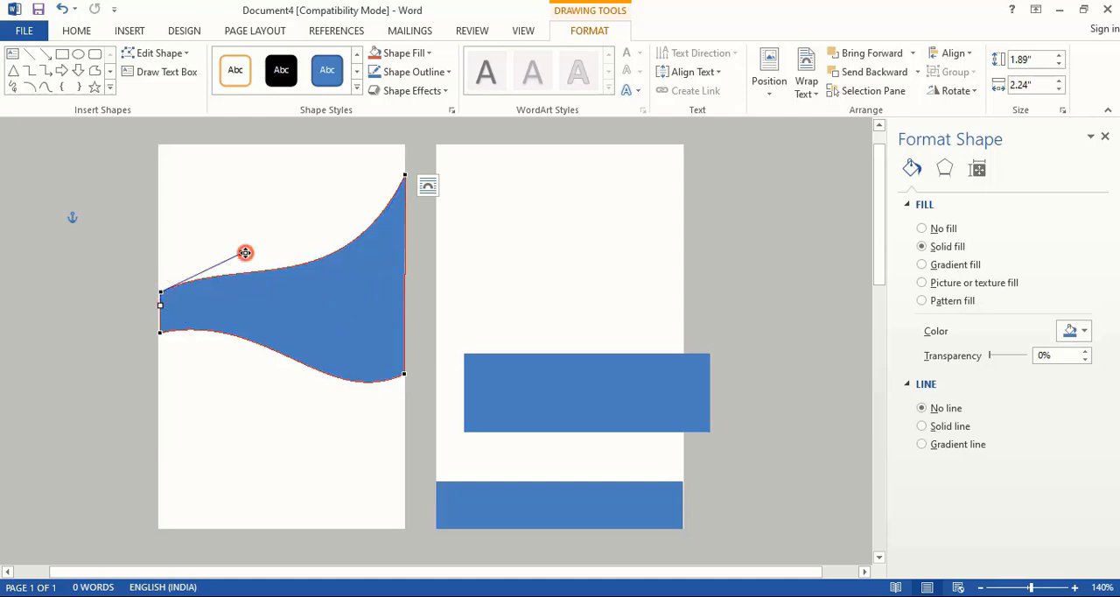
drag(245, 253, 231, 280)
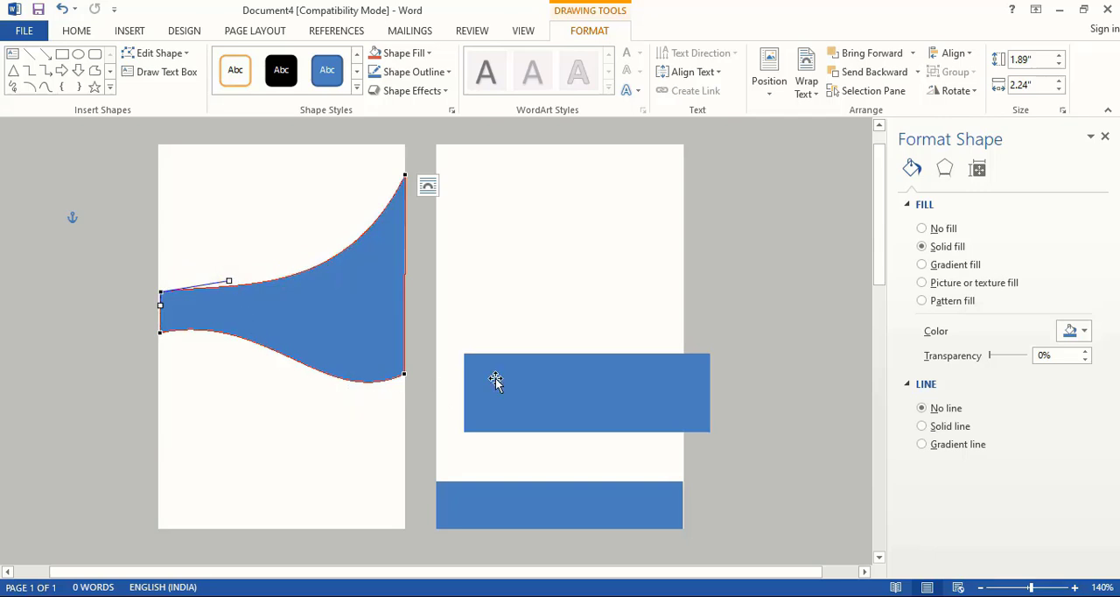
click(711, 295)
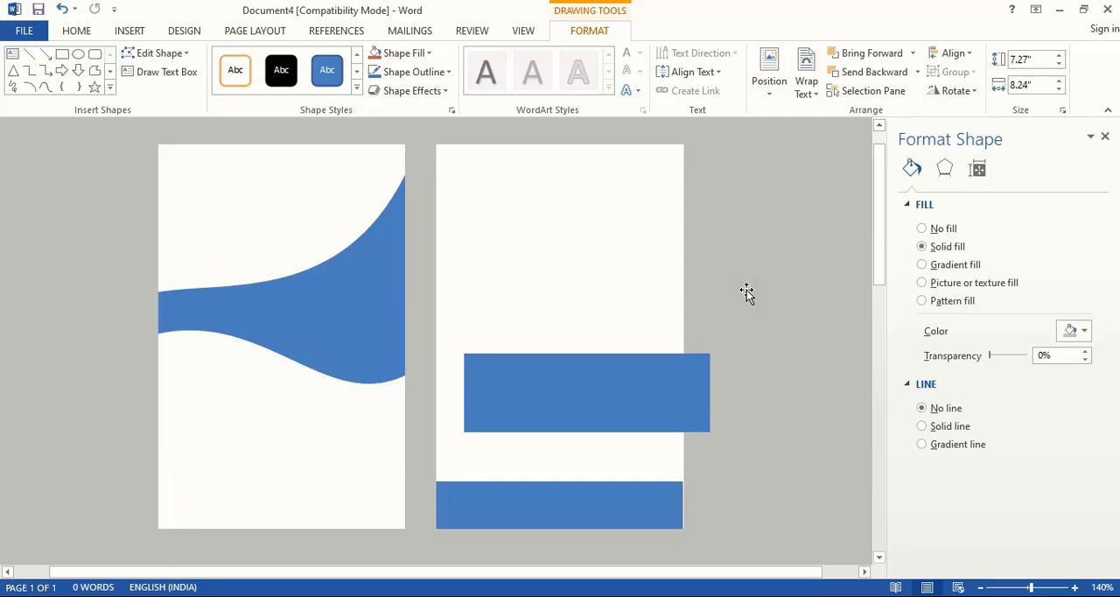
- Fill the copied band with dark navy, move it across the left card's blue wave and reduce its height to about 0.24"
click(565, 399)
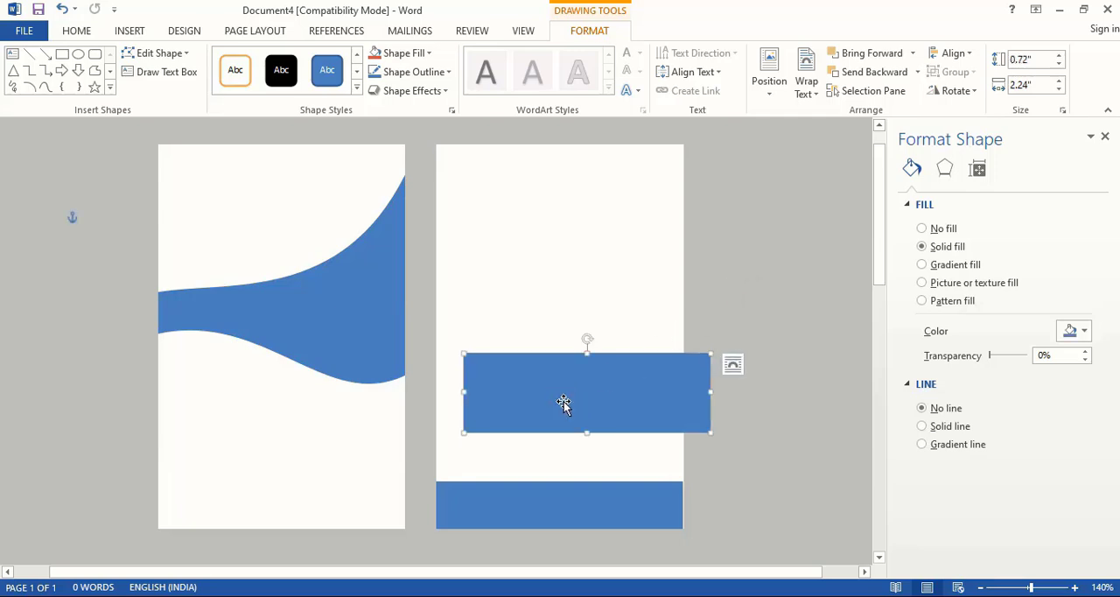
click(1080, 333)
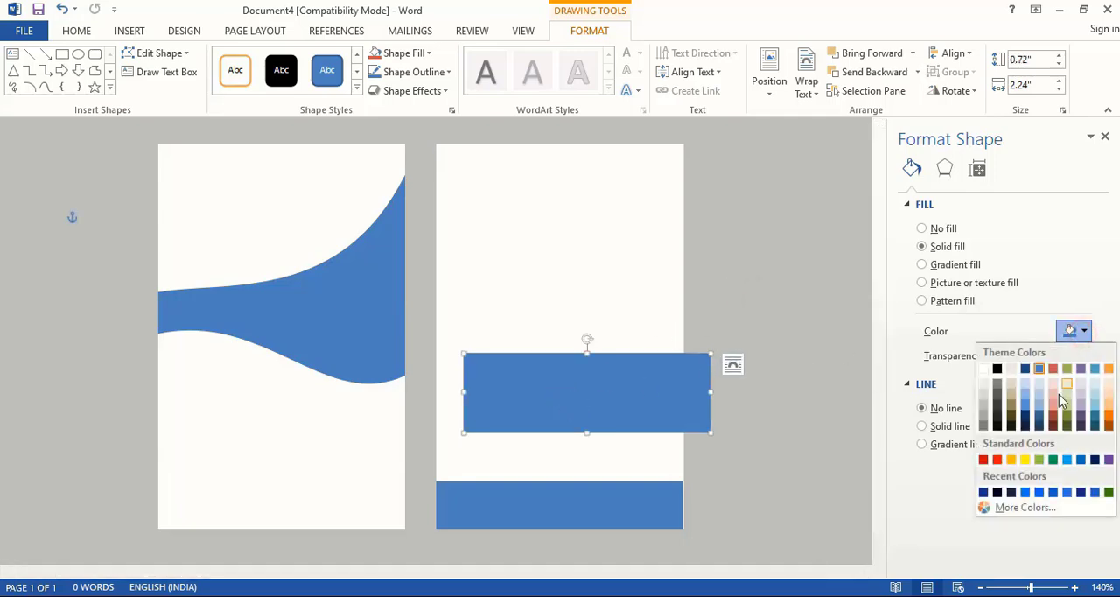
click(1022, 427)
drag(645, 406, 339, 302)
drag(281, 251, 280, 304)
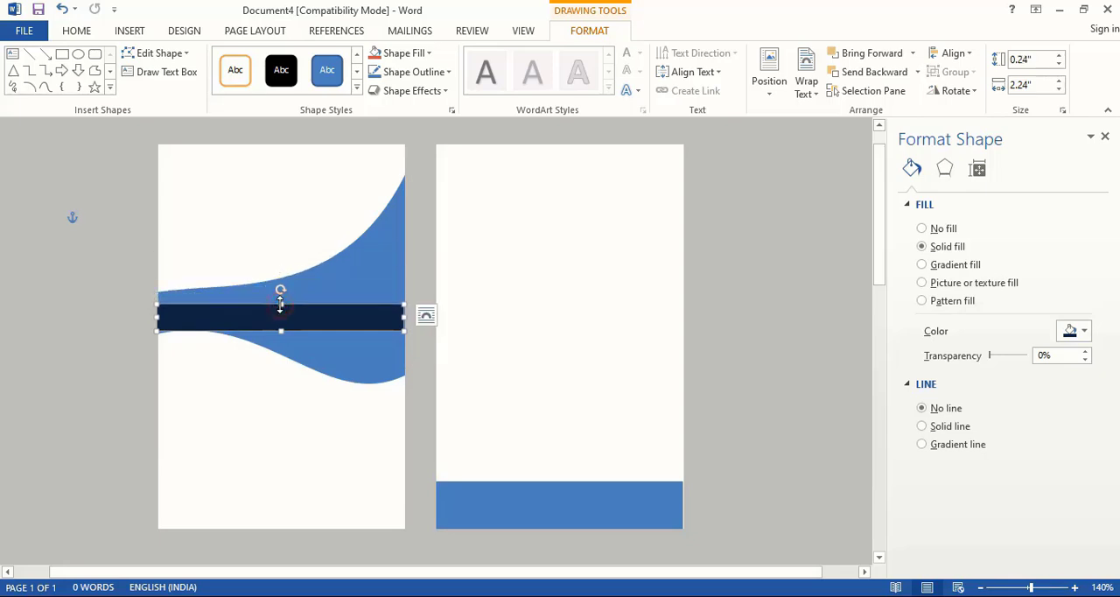
- Stretch the blue wave downward and upward, and move the navy strip lower within its narrow left end
click(355, 363)
drag(281, 383, 278, 415)
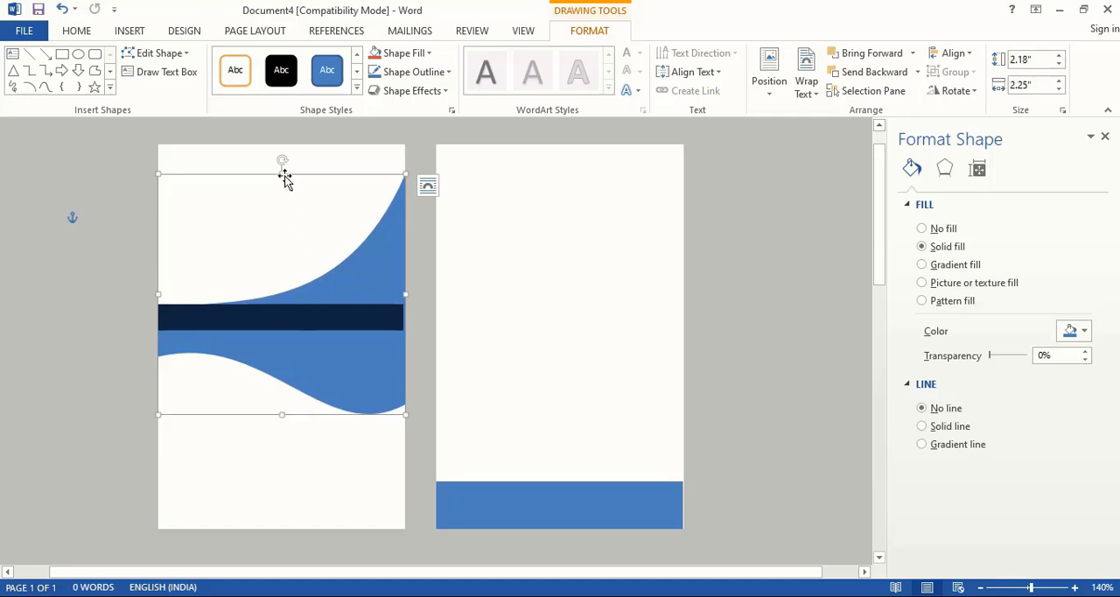
drag(282, 173, 280, 163)
click(338, 316)
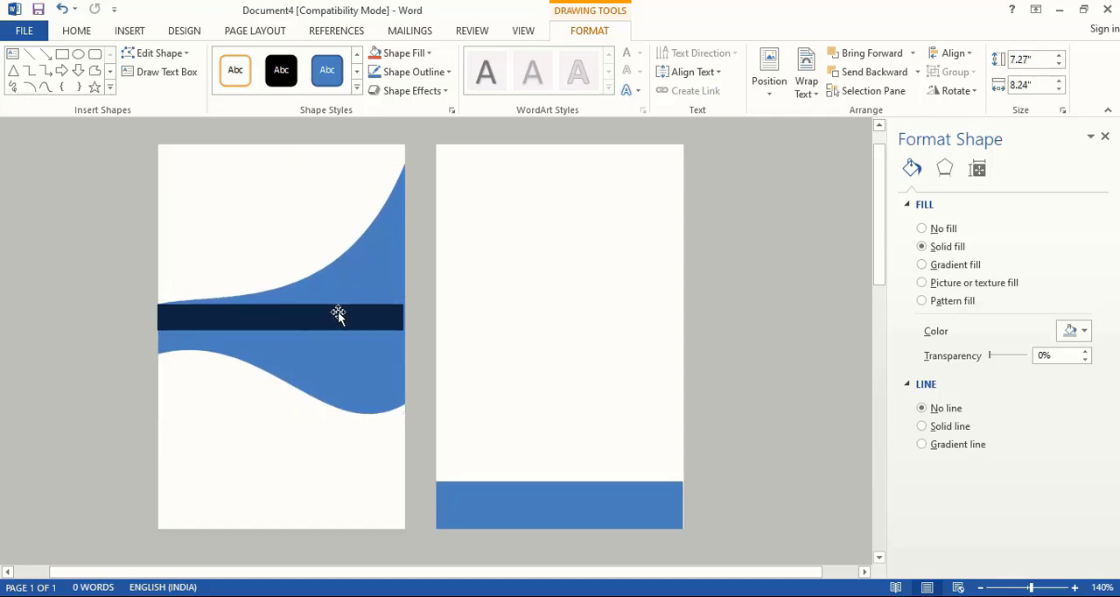
drag(337, 314, 336, 334)
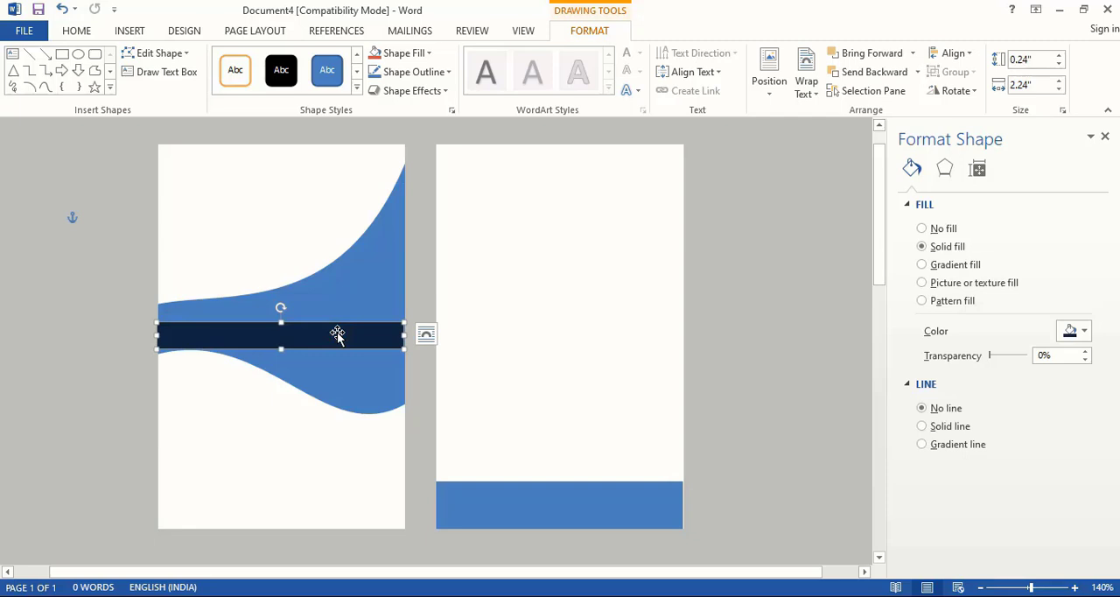
- Edit the navy strip's points, raising its top-right corner to about 0.89" overall height and arching its upper edge upward
right_click(387, 331)
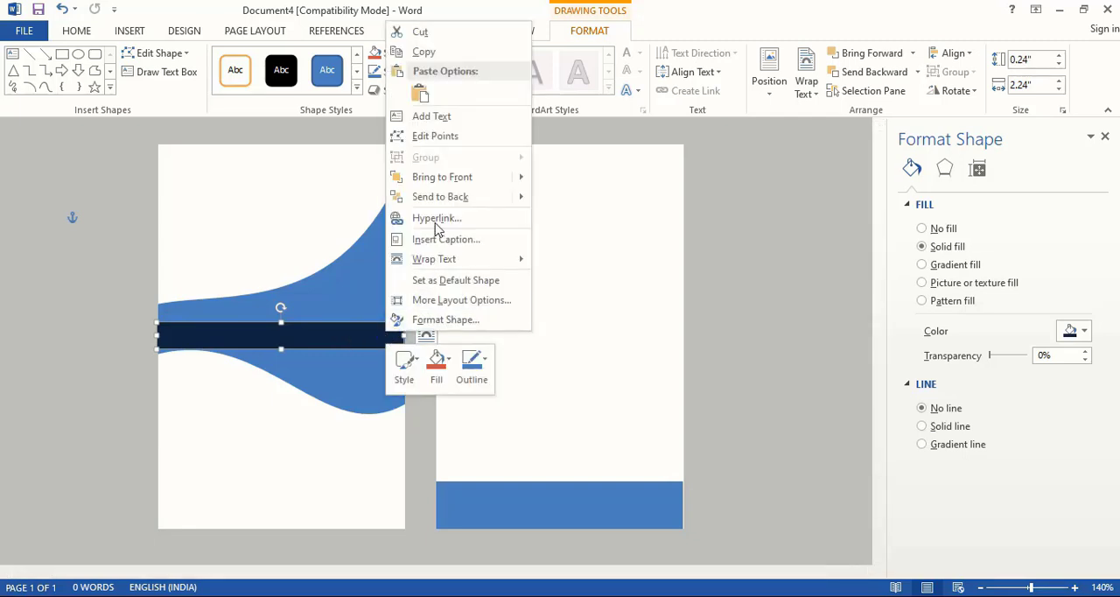
click(436, 135)
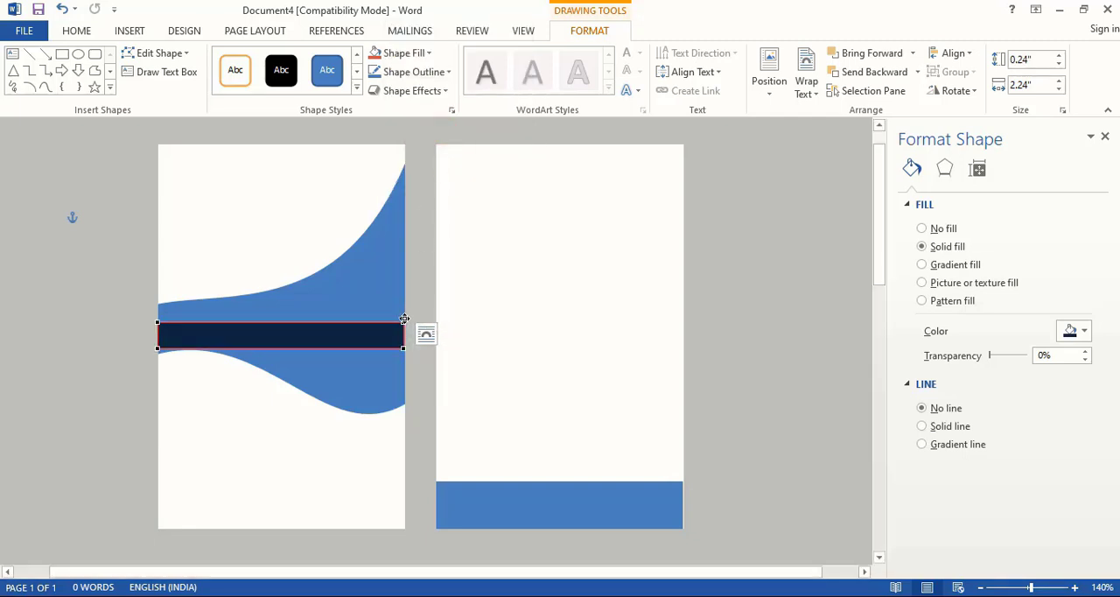
drag(404, 321, 404, 249)
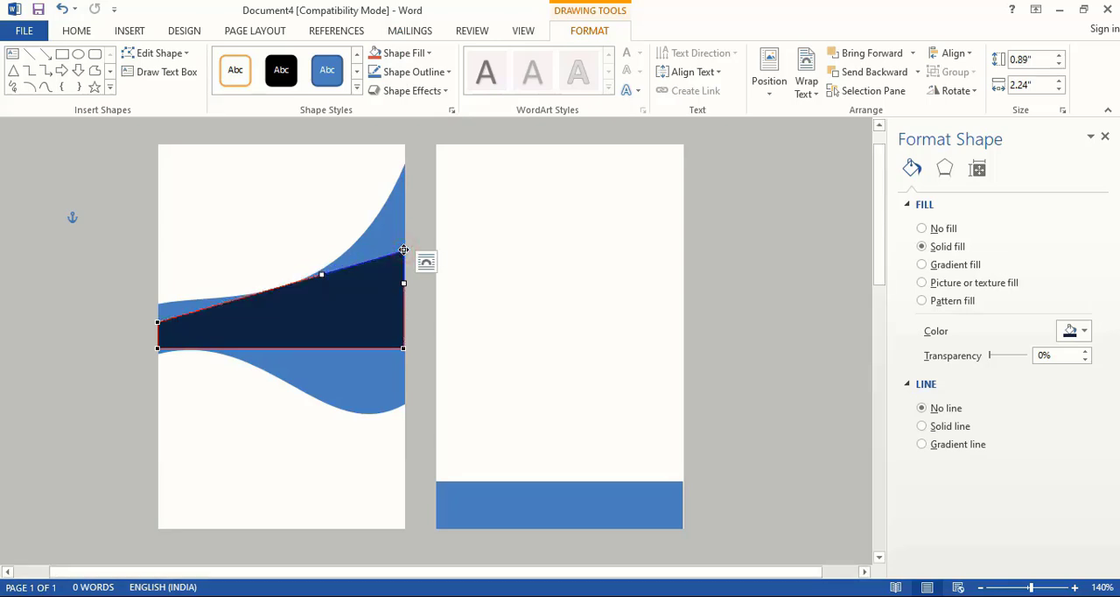
click(157, 321)
drag(239, 294, 240, 271)
click(403, 251)
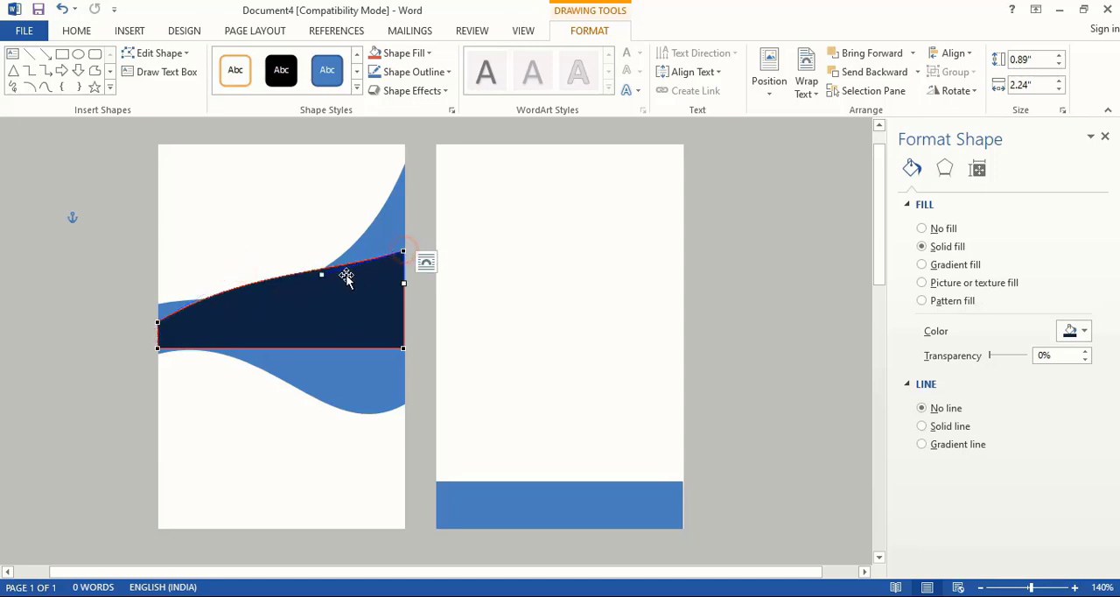
drag(322, 274, 330, 246)
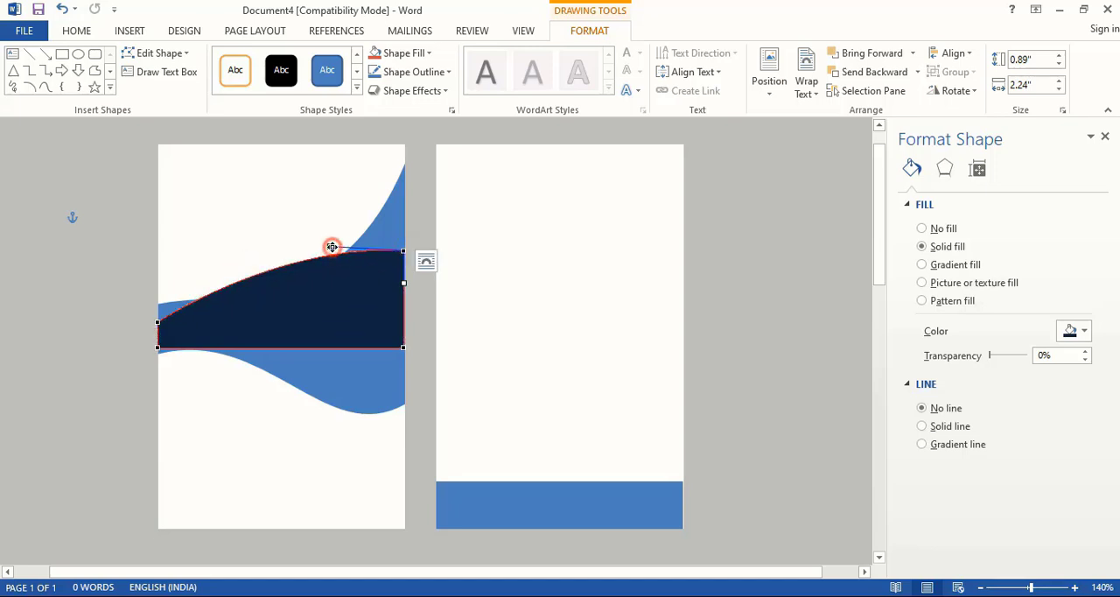
- Lower both upper corners of the left card's navy shape and flatten the start of its upper edge, making it about 0.67" high
drag(405, 249, 405, 273)
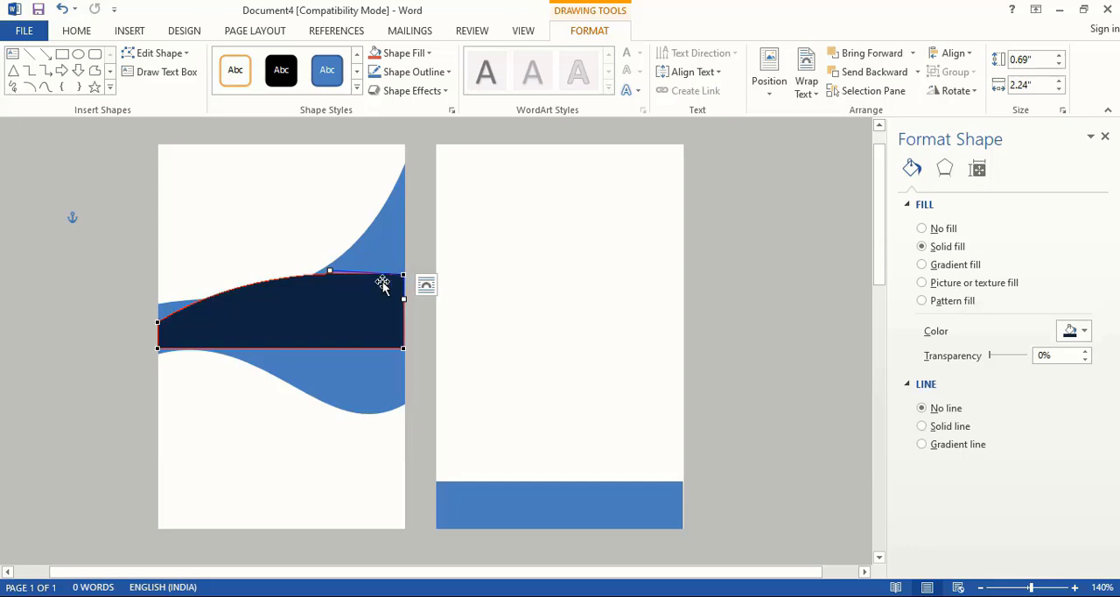
click(158, 321)
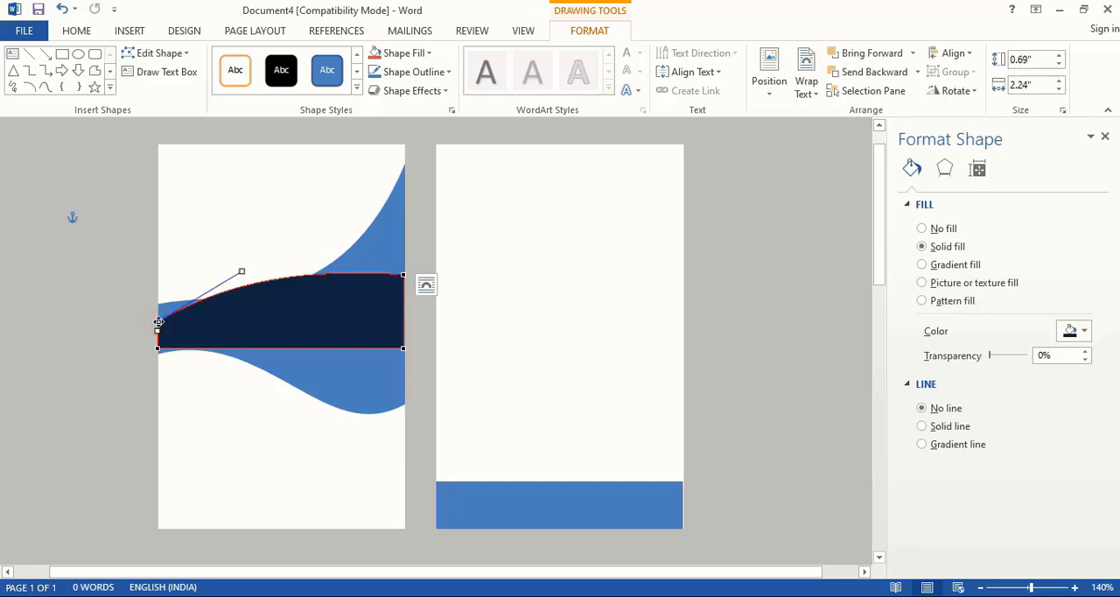
drag(158, 321, 157, 334)
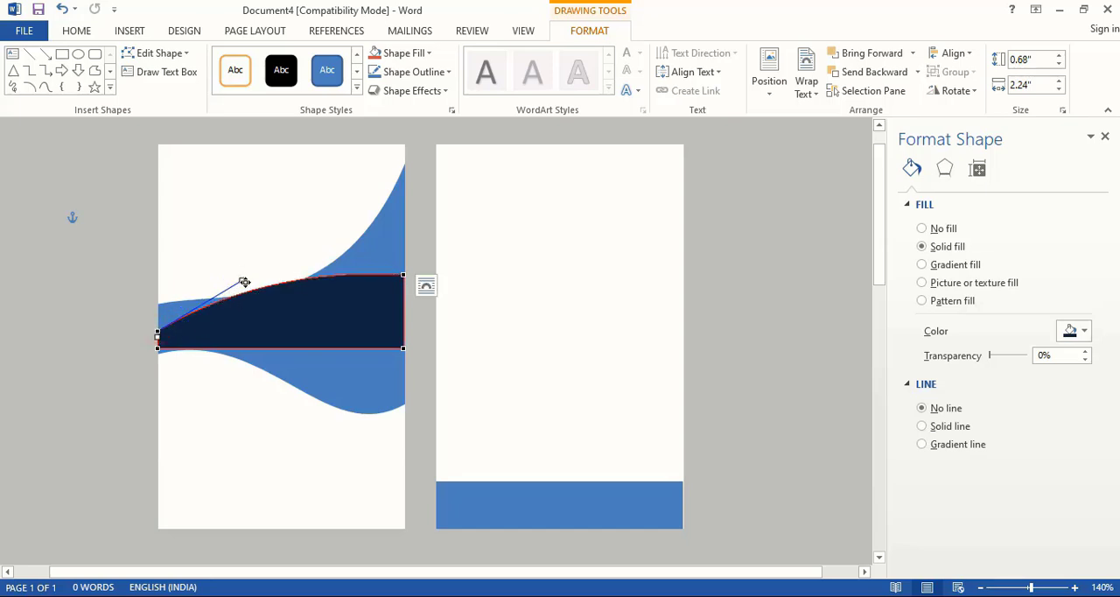
drag(244, 280, 233, 308)
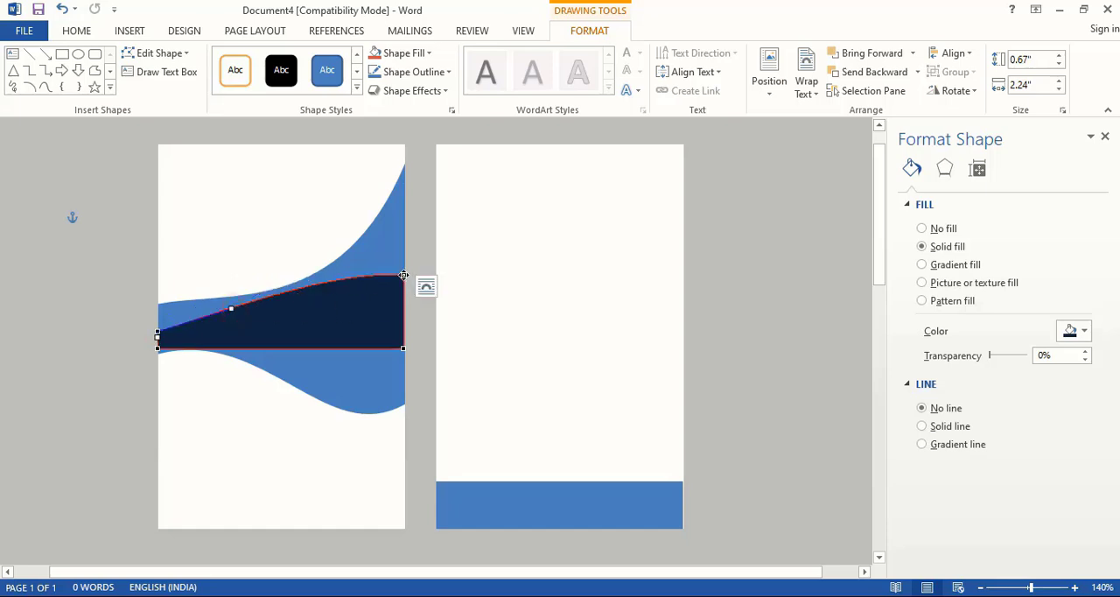
- Refine the navy shape's upper edge into an S-curve that rises near its wide end and dips near its narrow end
click(402, 274)
drag(331, 271, 333, 261)
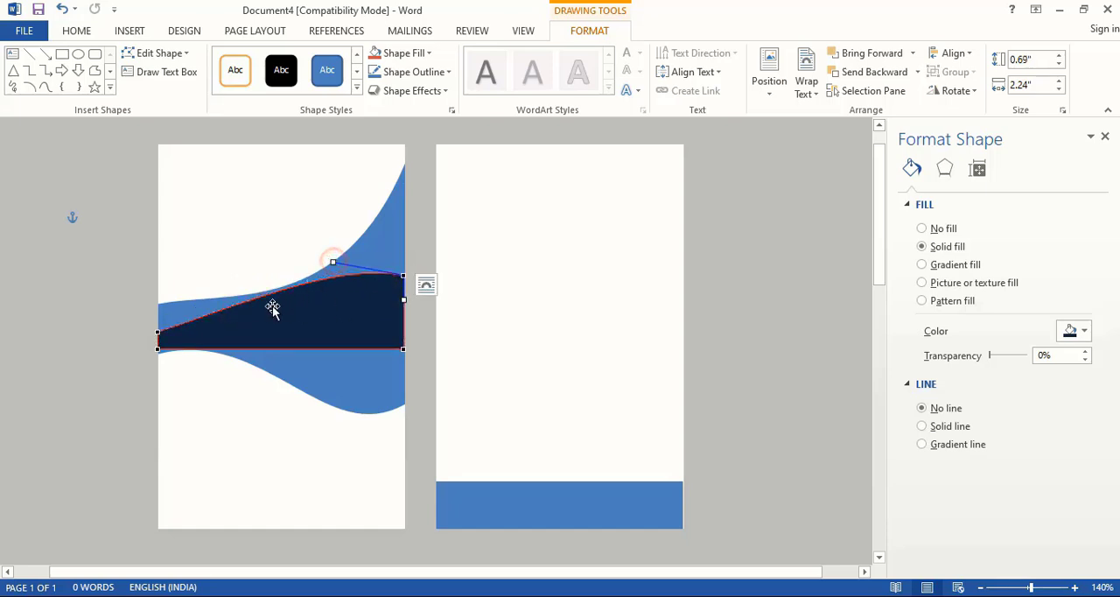
click(160, 331)
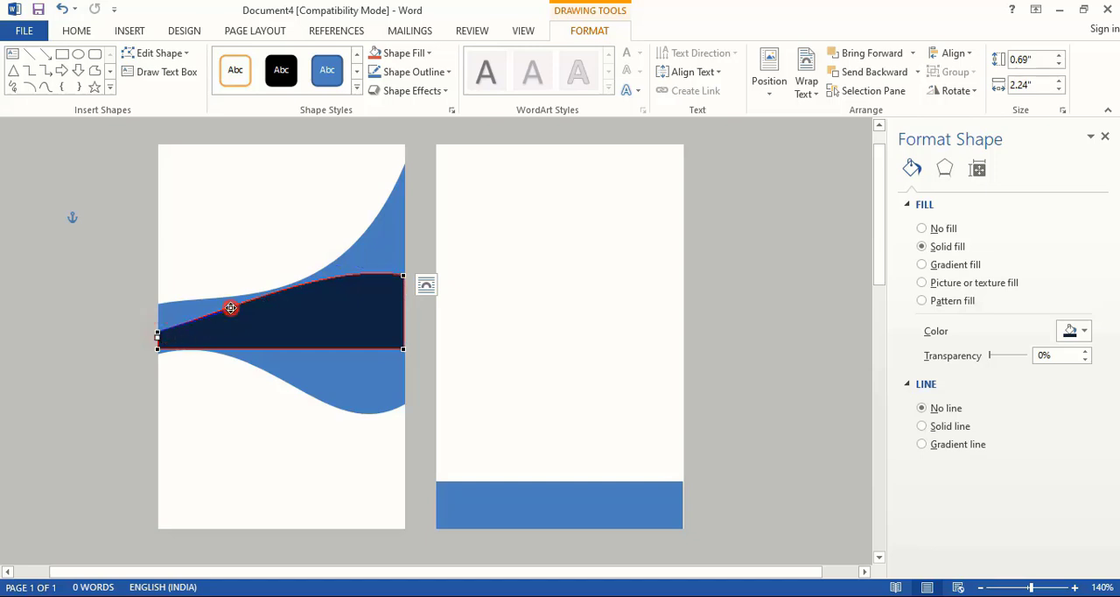
drag(230, 308, 225, 321)
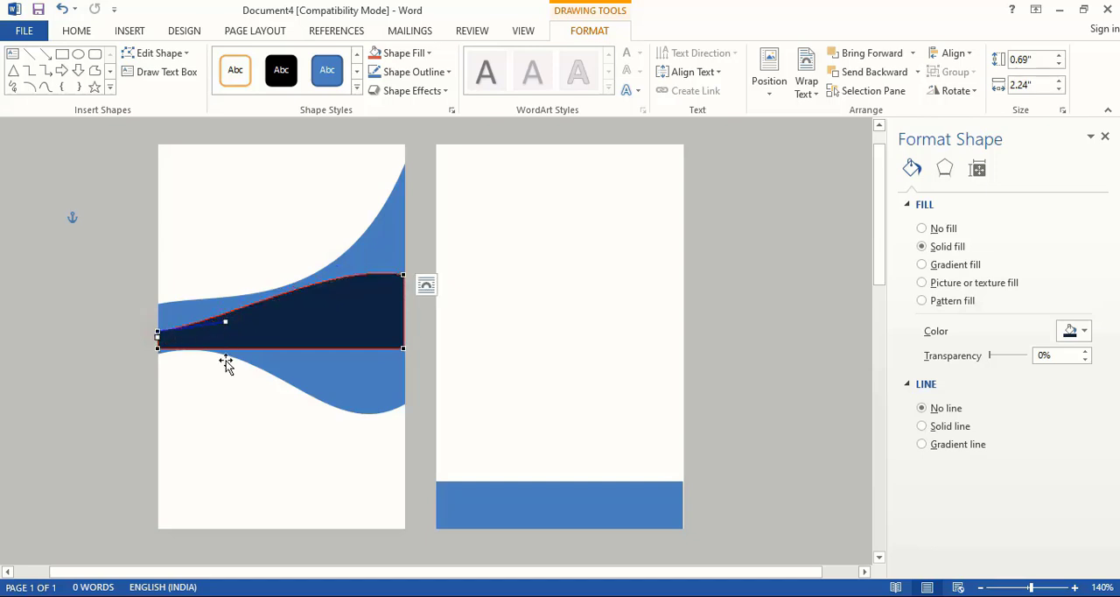
- Arch the navy shape's lower edge upward and pull its bottom-right corner down, making the shape about 0.84" high
click(157, 349)
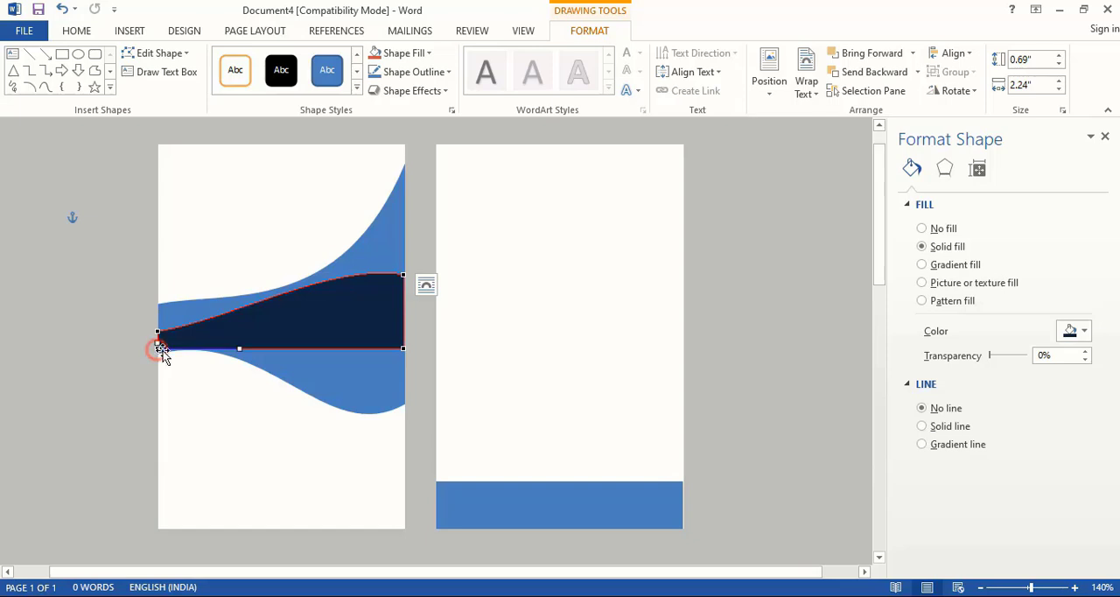
drag(239, 347, 243, 329)
click(403, 348)
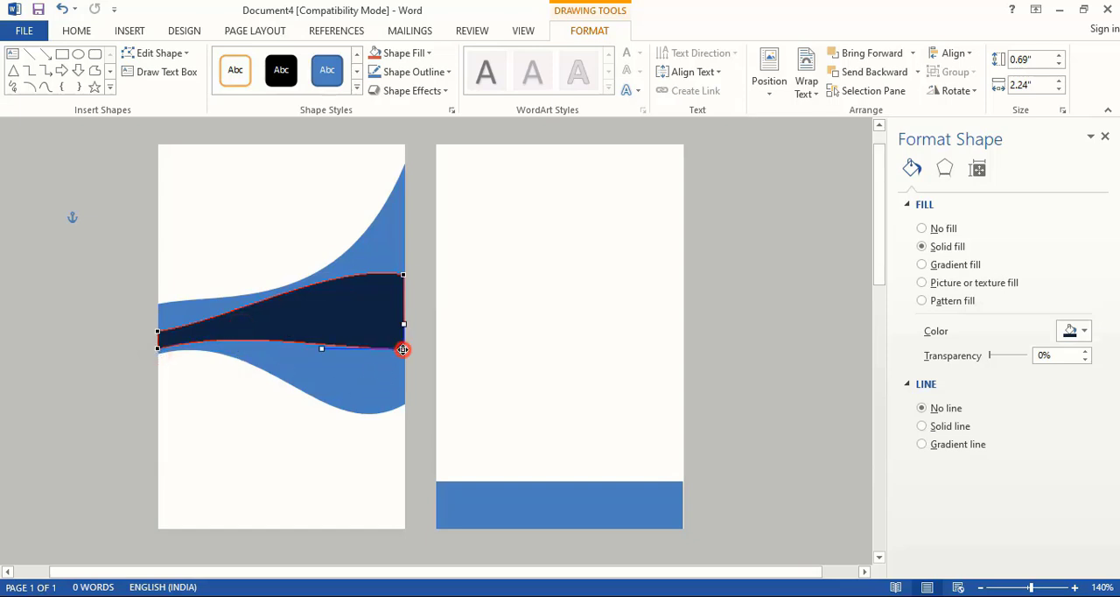
drag(403, 348, 402, 366)
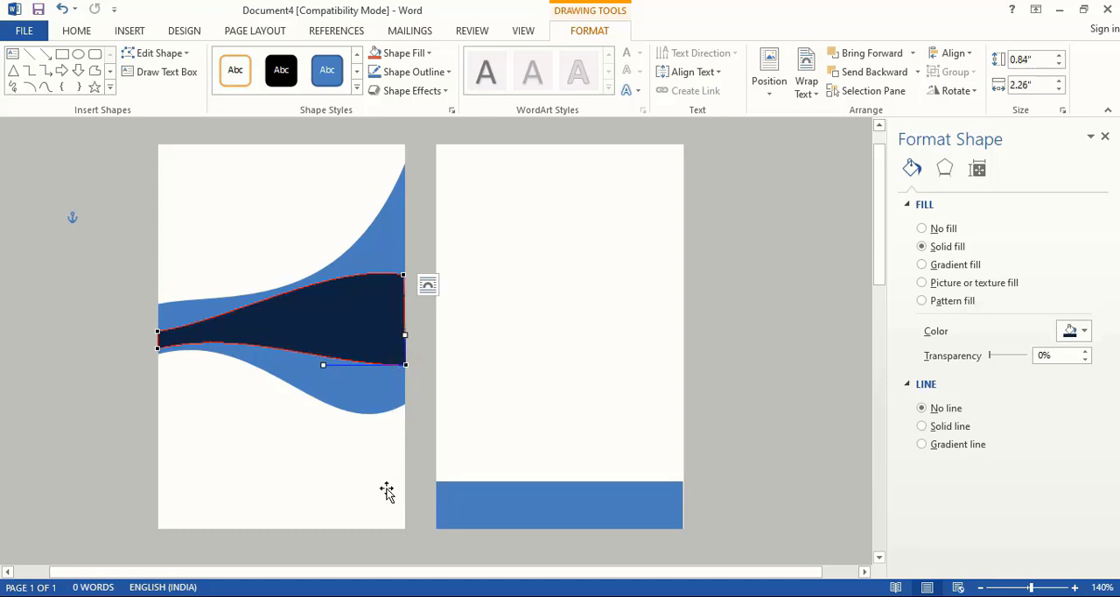
click(353, 485)
- Duplicate the blue band at the foot of the right card and place the copy higher on that card
scroll(565, 448, down, 1)
click(565, 450)
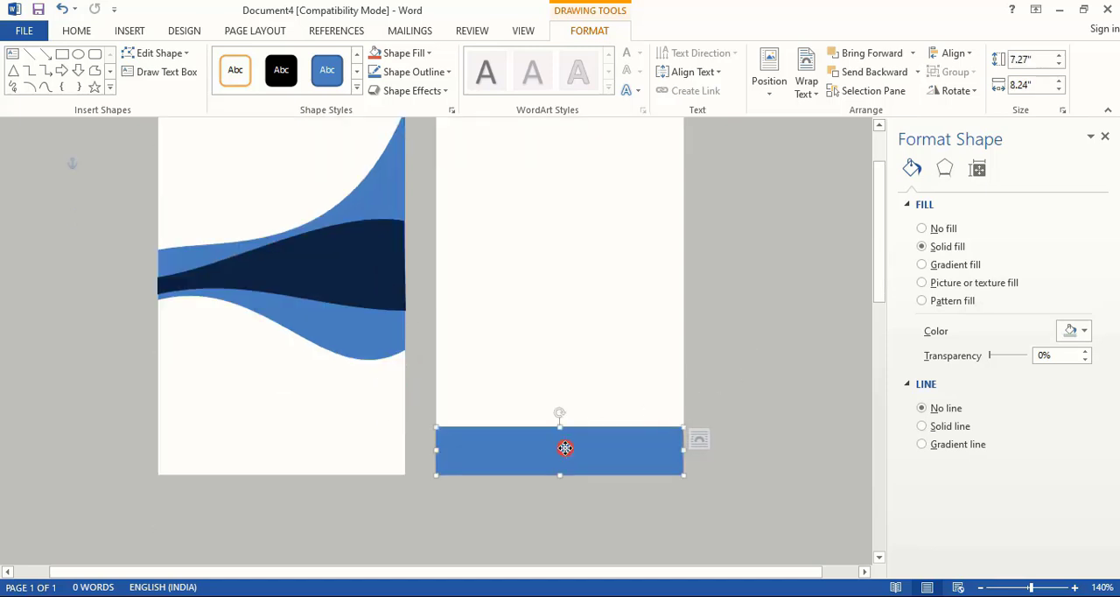
drag(543, 455, 542, 307)
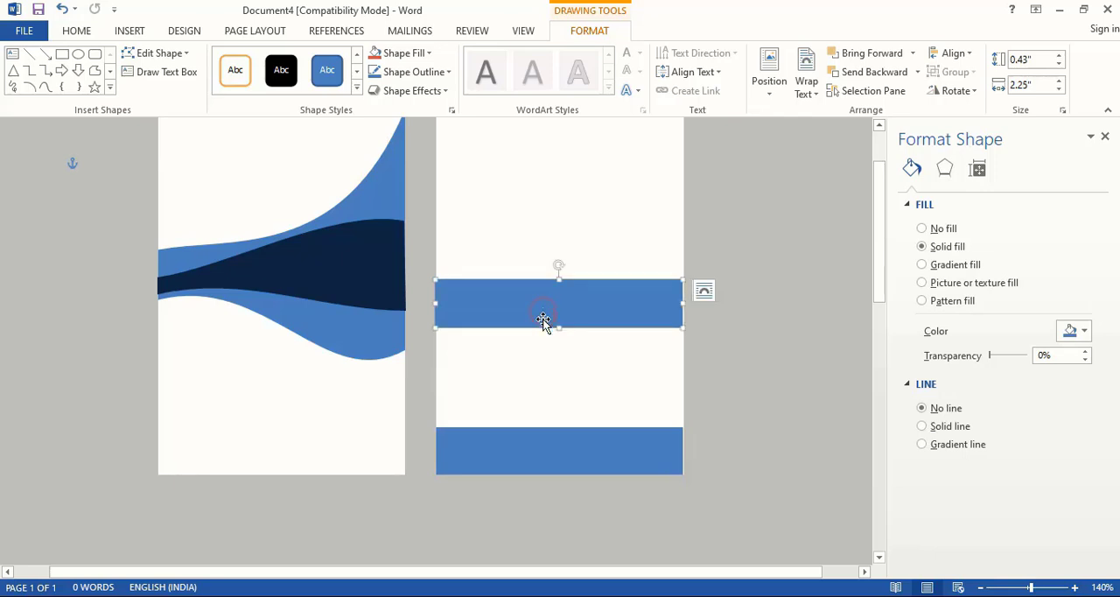
- Widen the right card's bottom blue band to about 2.26" to span the card and reduce its height to about 0.14"
click(523, 455)
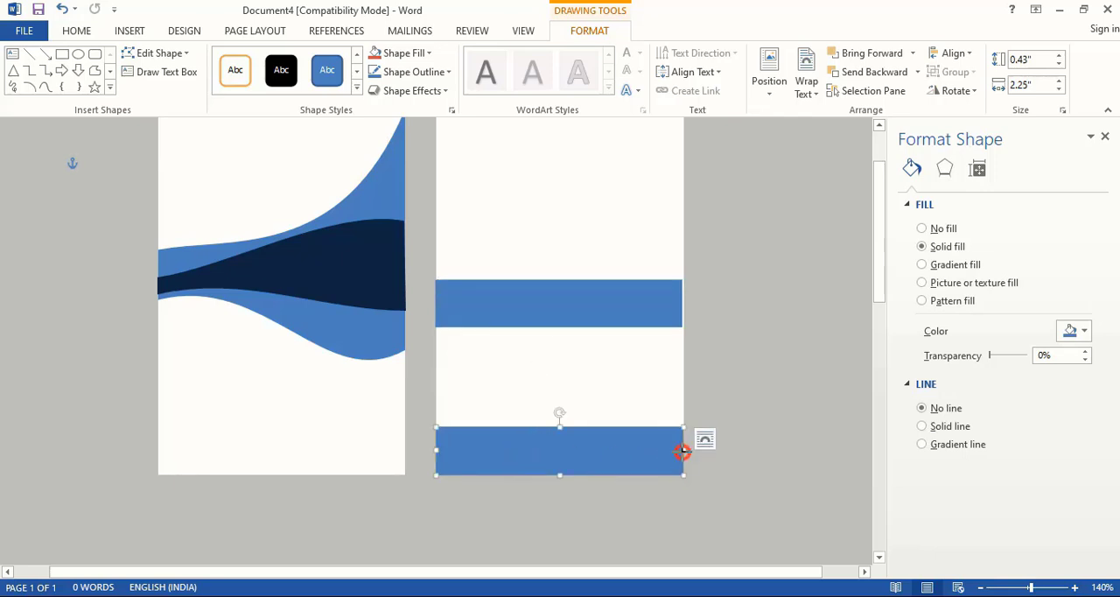
click(722, 443)
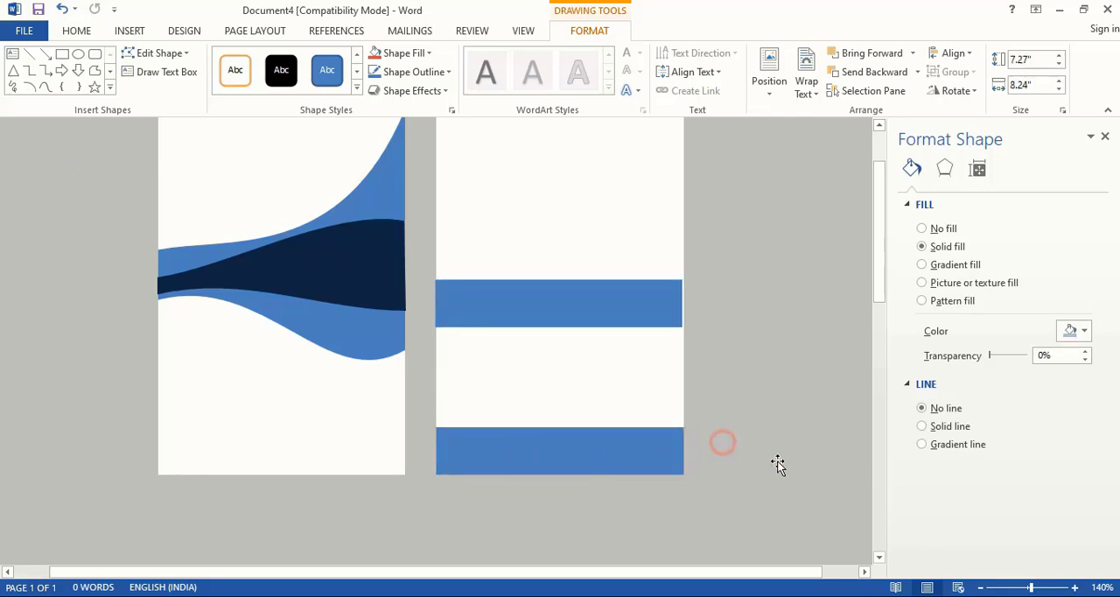
click(1074, 587)
click(1074, 587)
click(1075, 588)
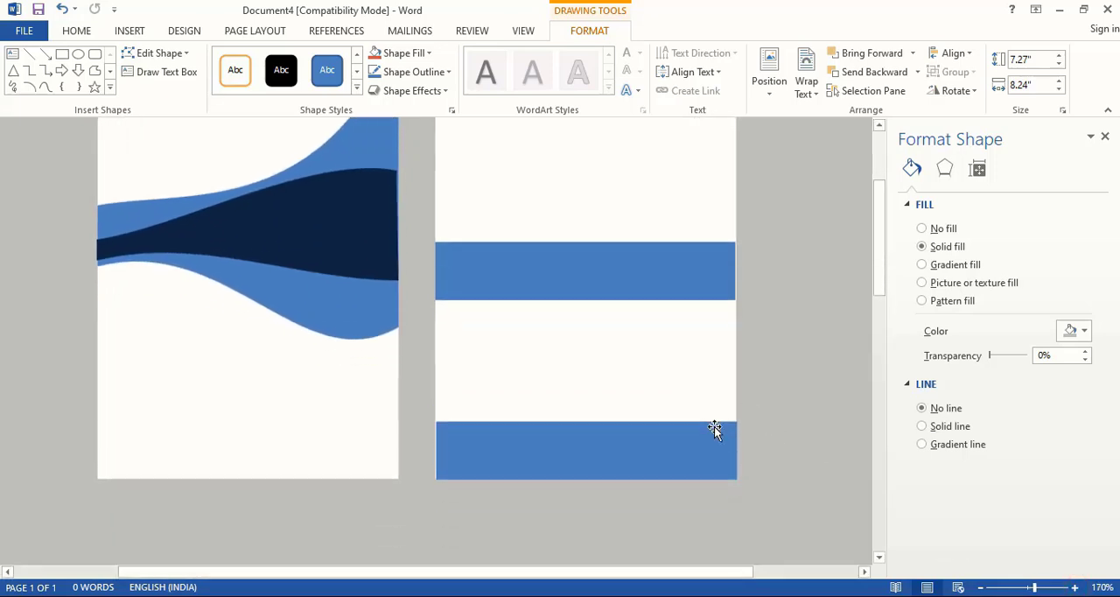
scroll(714, 429, down, 2)
click(481, 381)
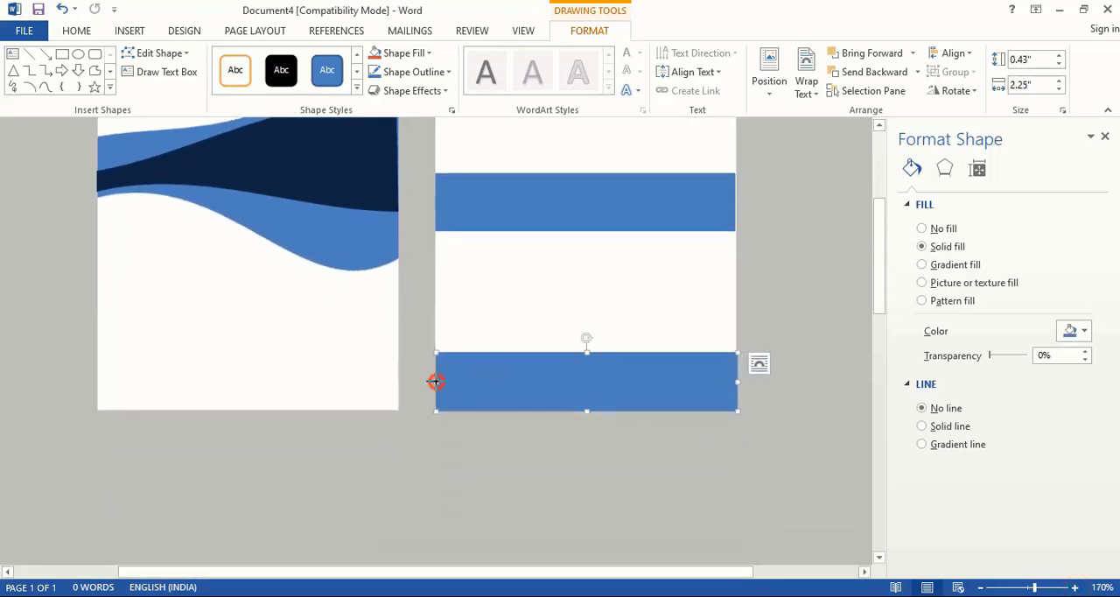
click(482, 457)
click(500, 385)
drag(586, 353, 585, 391)
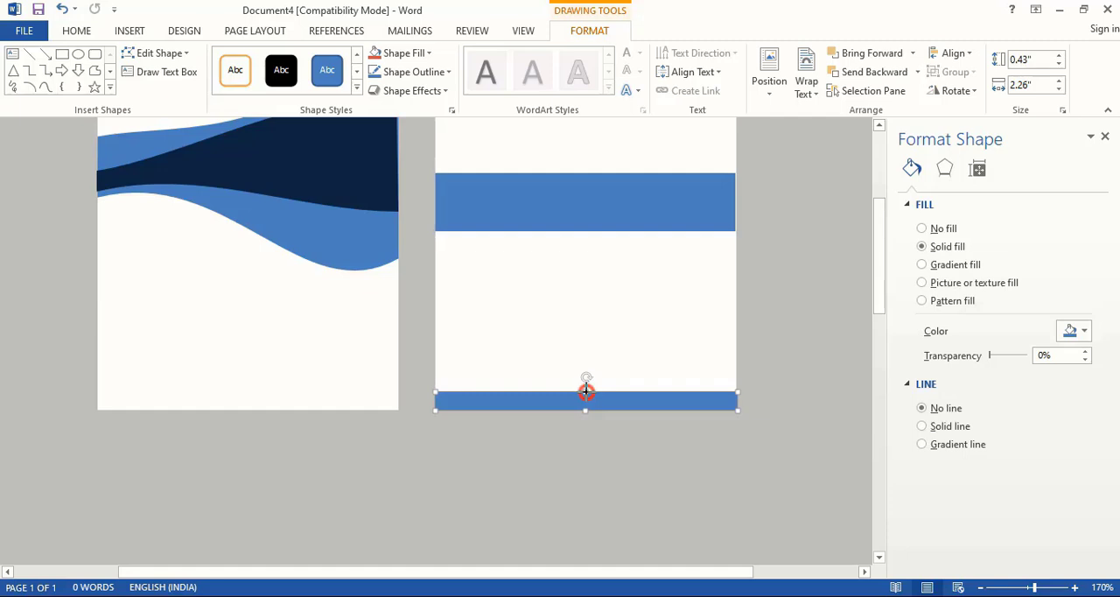
- Edit the bottom band's points, raising its top-left corner and curving the upper edge into a wave about 0.55" high overall
right_click(515, 395)
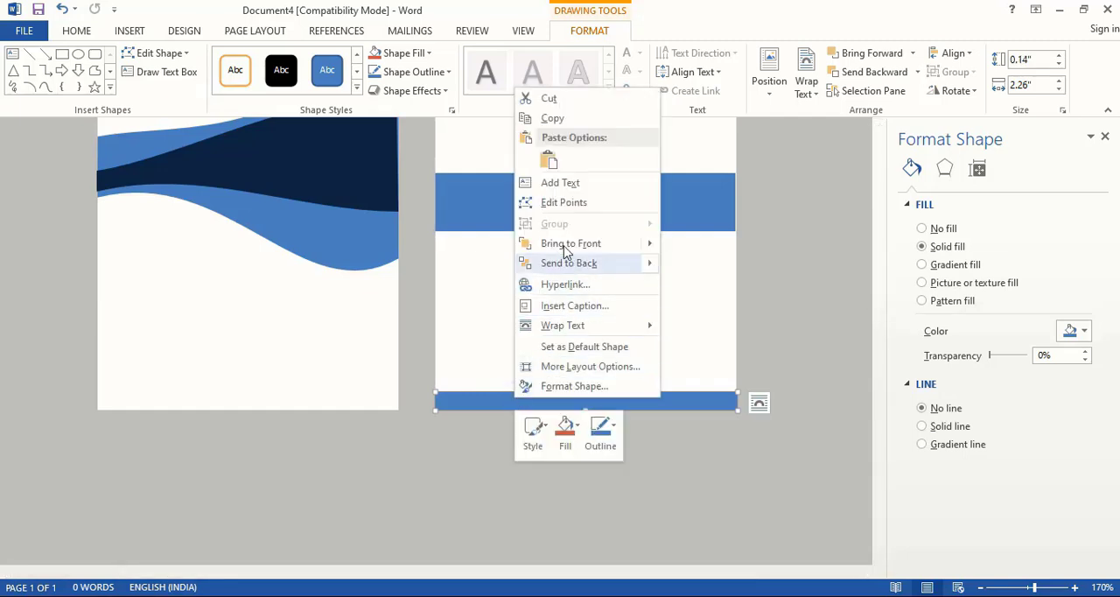
click(574, 203)
drag(435, 392, 435, 343)
drag(538, 360, 584, 320)
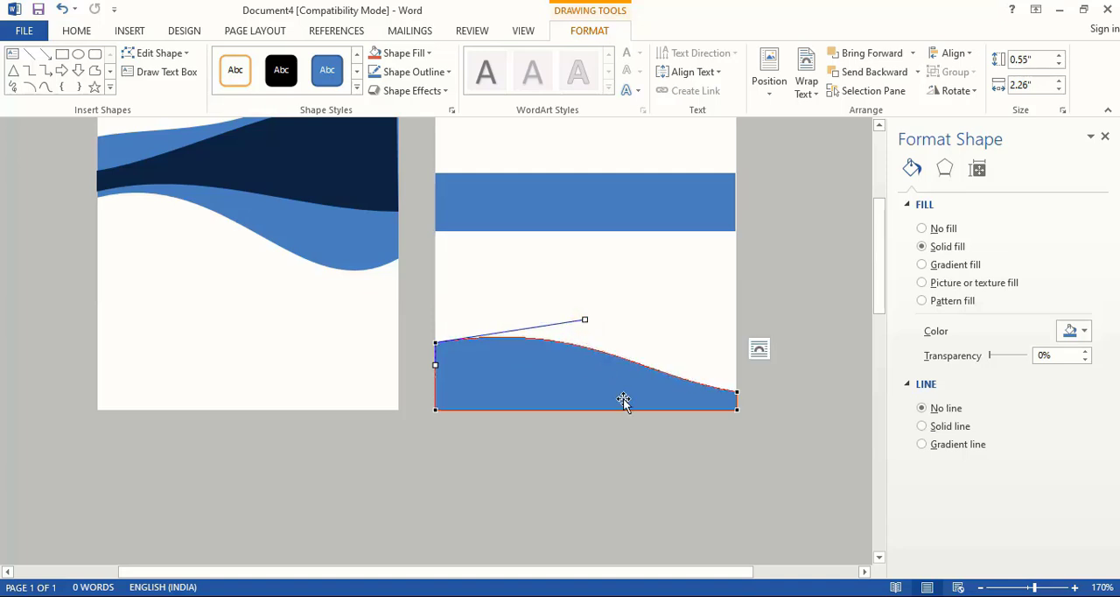
click(724, 490)
- Duplicate the right card's blue wave slightly above the original and fill the copy with dark navy
click(562, 377)
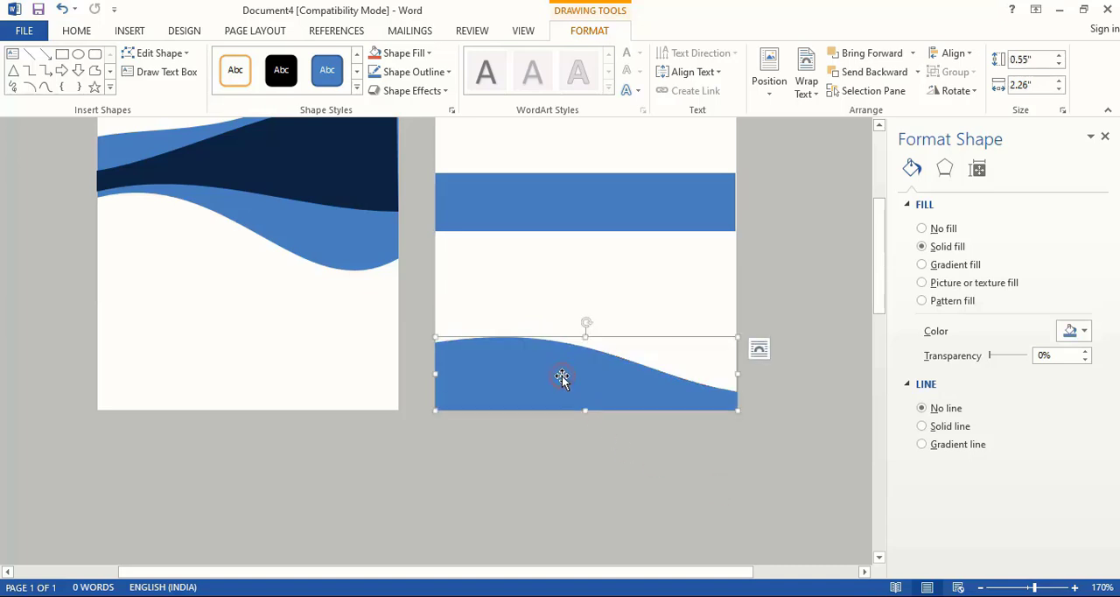
drag(552, 390, 551, 375)
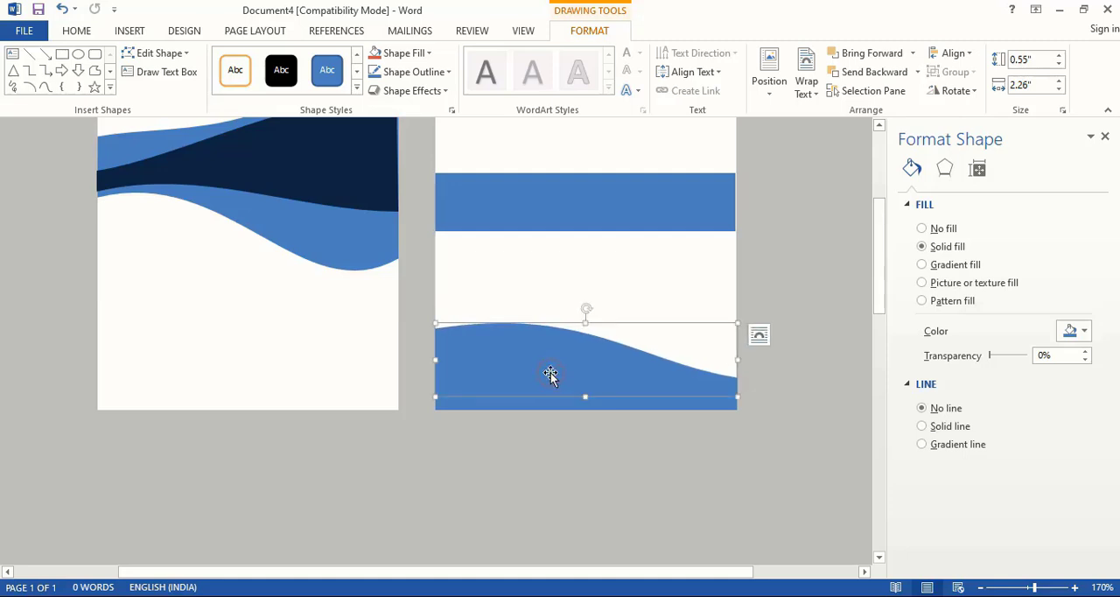
click(1083, 332)
click(1025, 425)
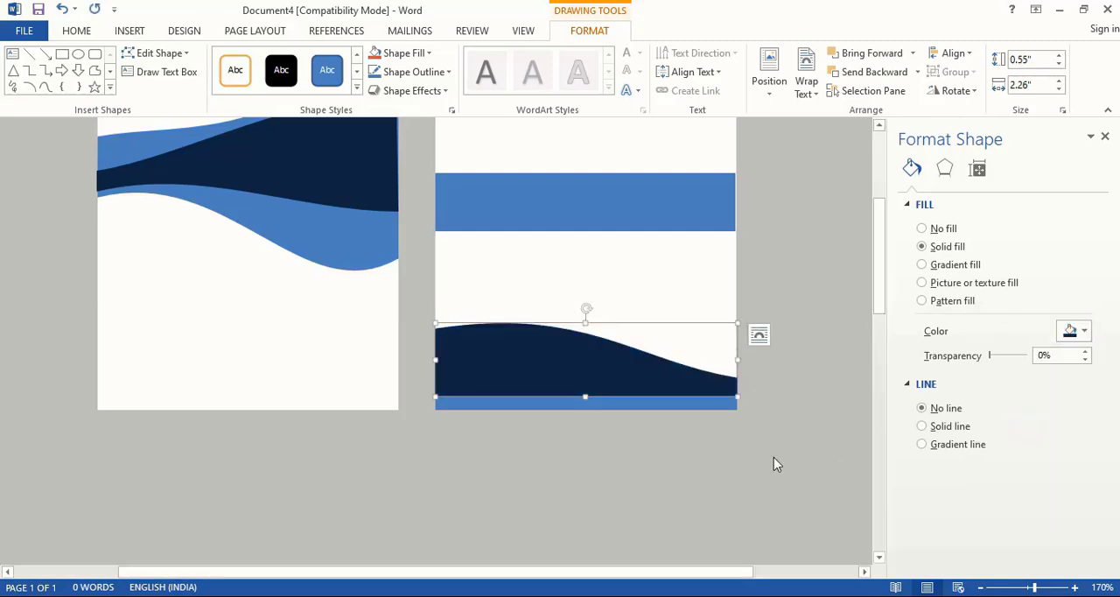
- Bring the right card's original blue wave to the front of the navy copy
click(691, 461)
click(682, 403)
right_click(682, 402)
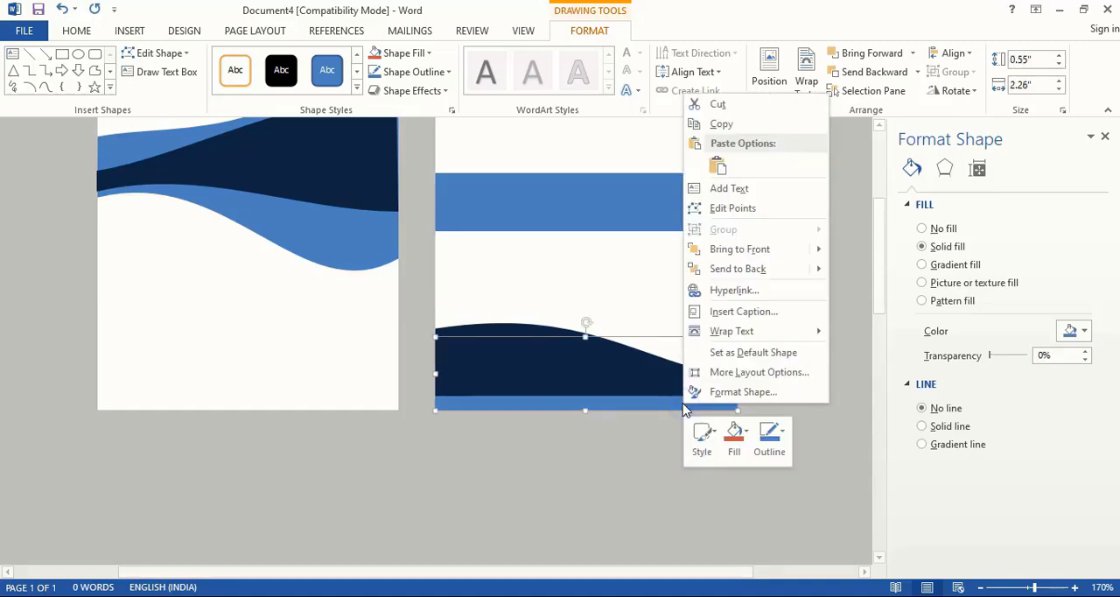
mouse_move(744, 276)
mouse_move(755, 249)
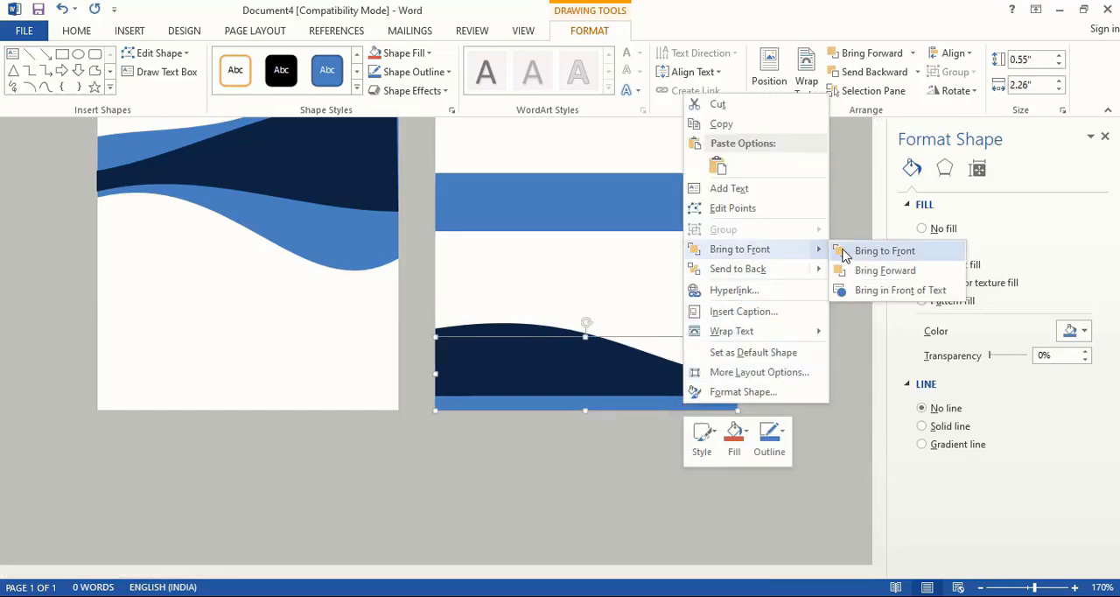
click(853, 251)
click(798, 352)
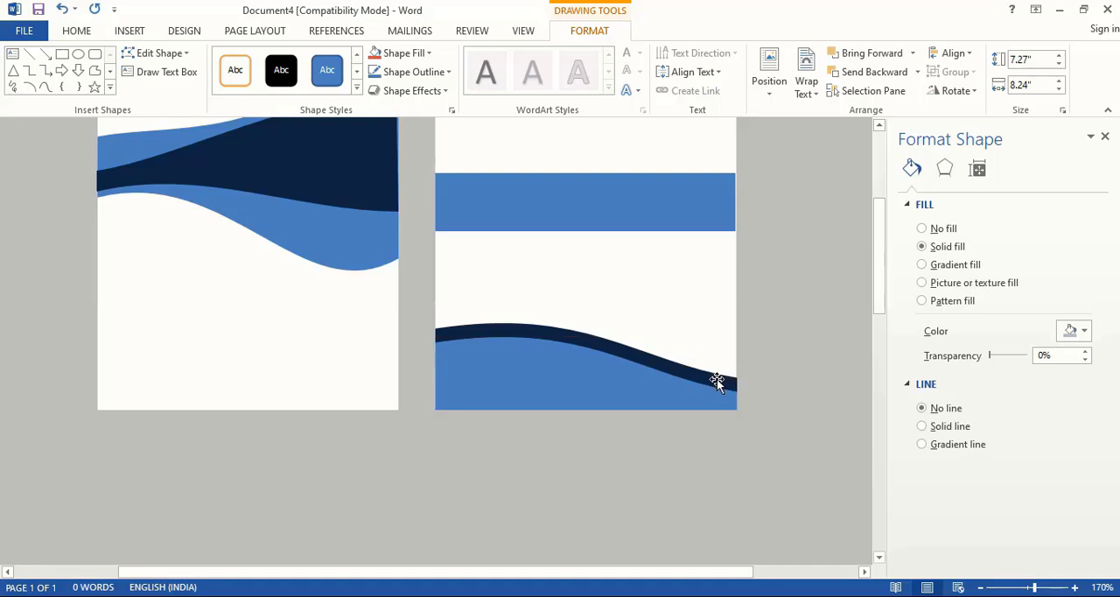
- Nudge the navy wave downward to leave only a thin navy border above the blue wave
click(717, 380)
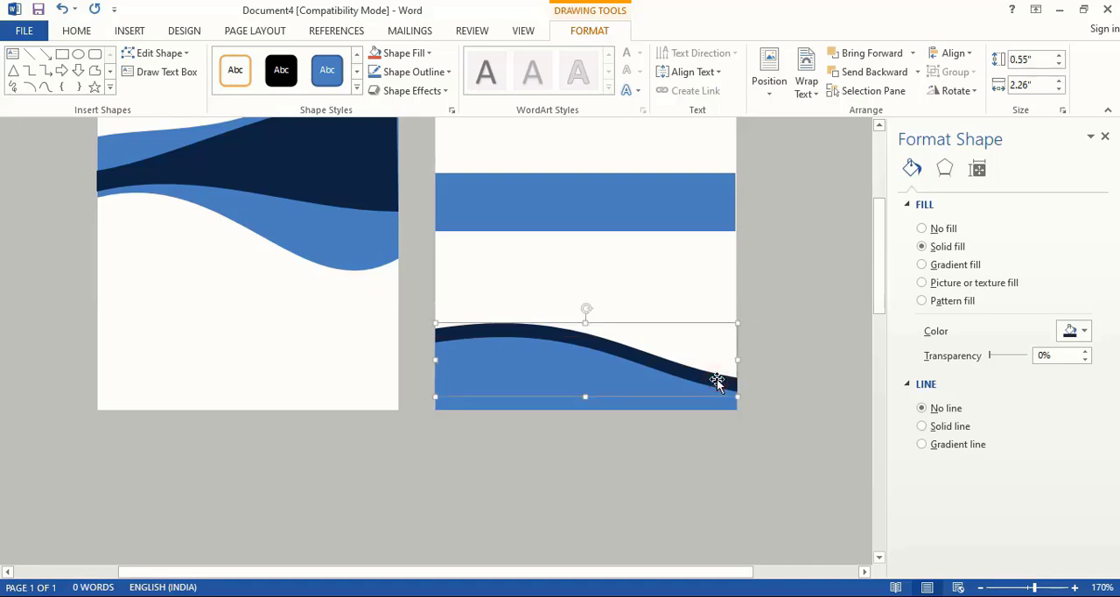
key(Down)
key(Down)
key(Down)
key(Down)
key(Down)
key(Down)
key(Down)
key(Down)
key(Down)
key(Down)
key(Down)
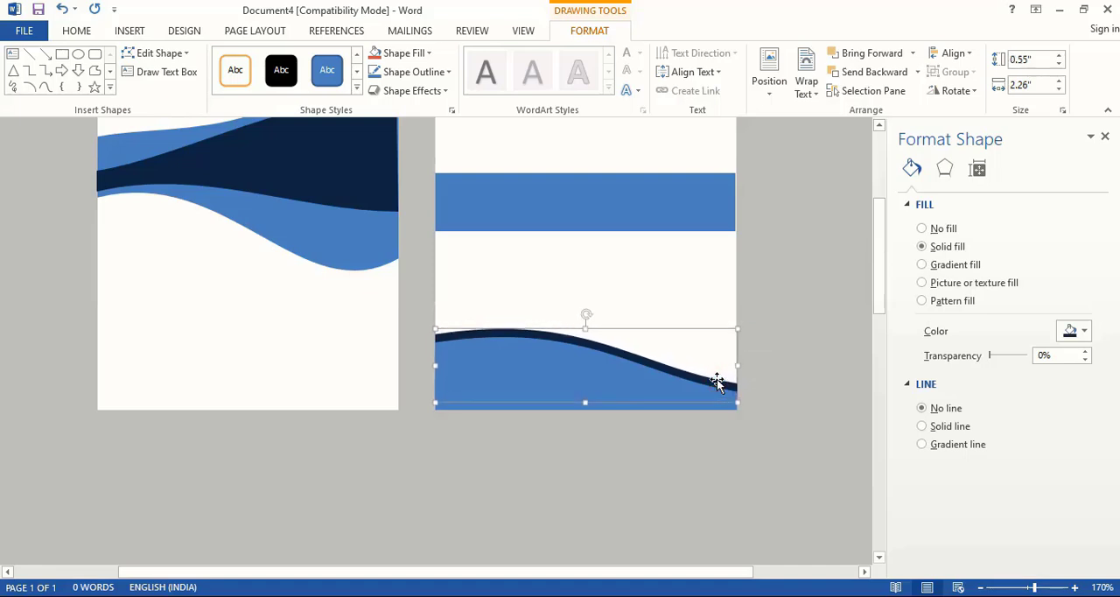
- Edit the right card's navy wave points, raising its top-left corner to make the shape about 0.8" high
scroll(717, 381, up, 4)
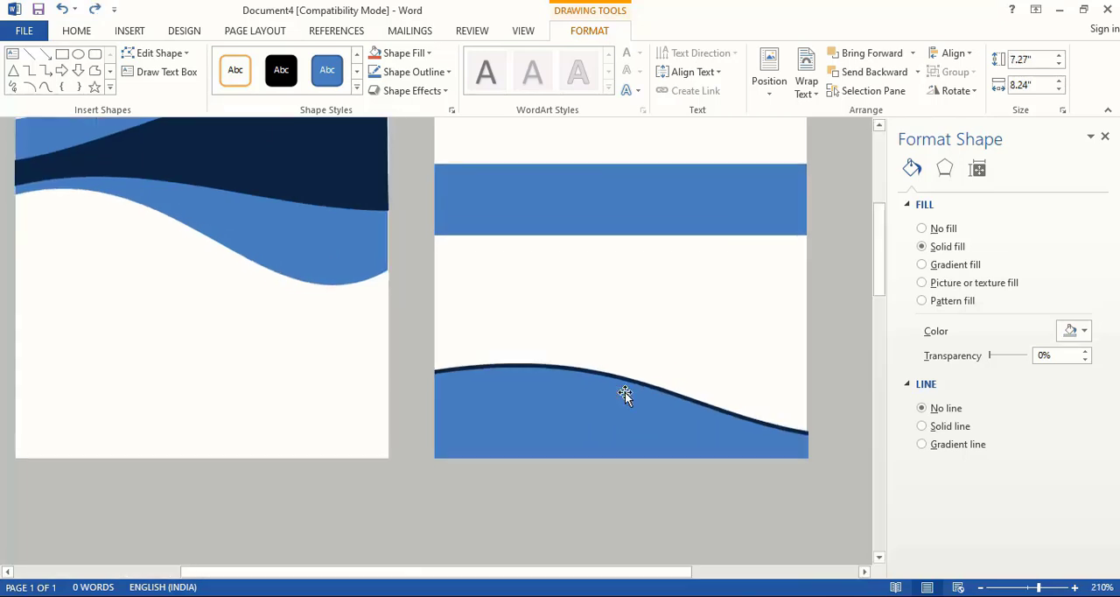
click(600, 380)
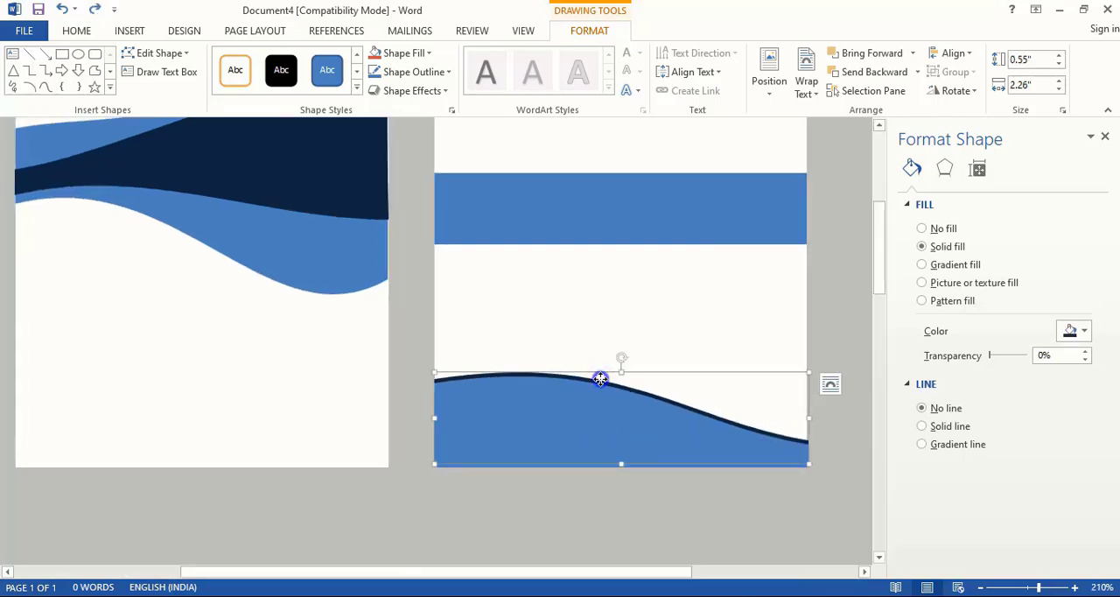
right_click(600, 379)
click(648, 181)
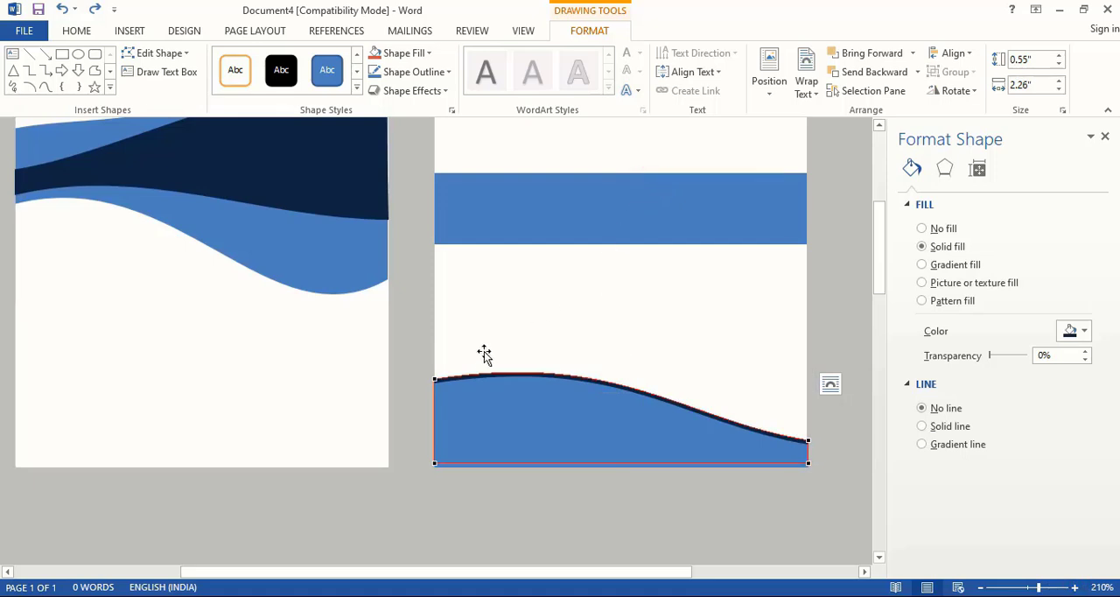
drag(434, 379, 435, 336)
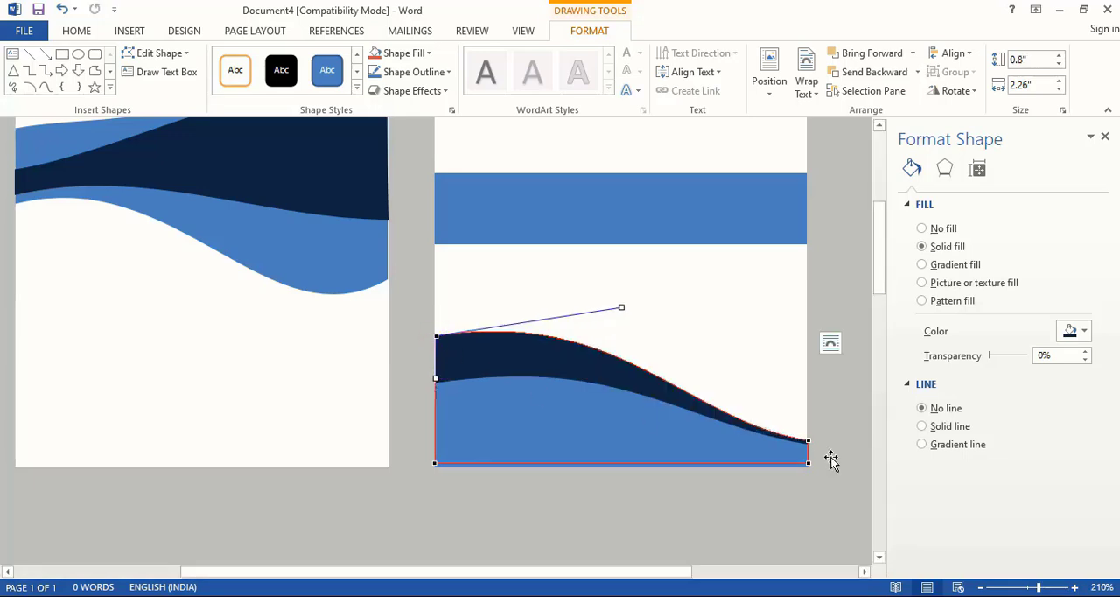
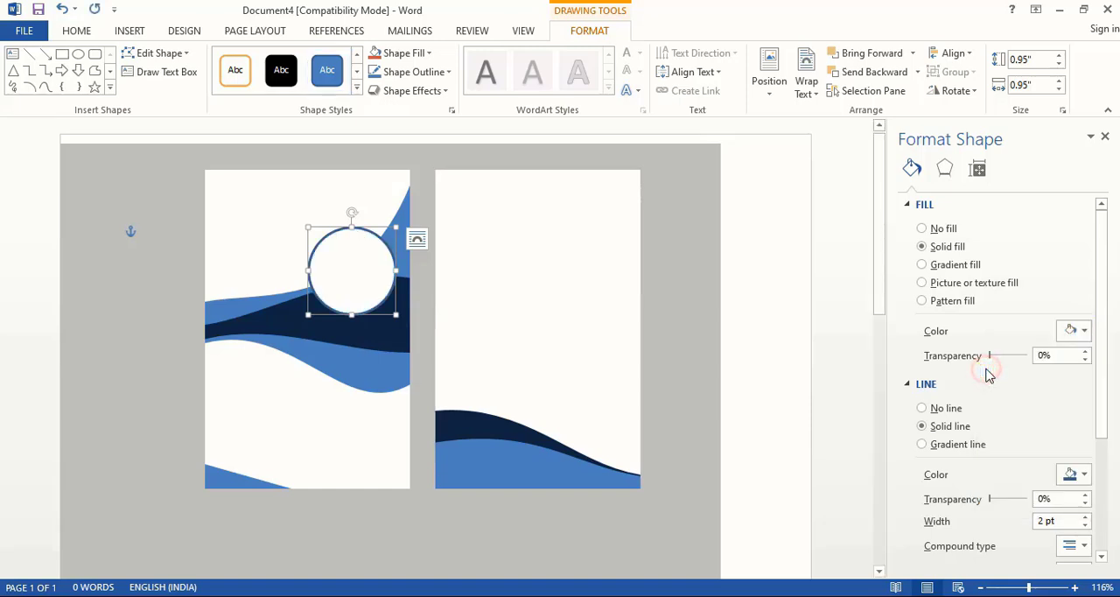
- Remove the outline from the white circle on the left card
click(922, 409)
click(686, 365)
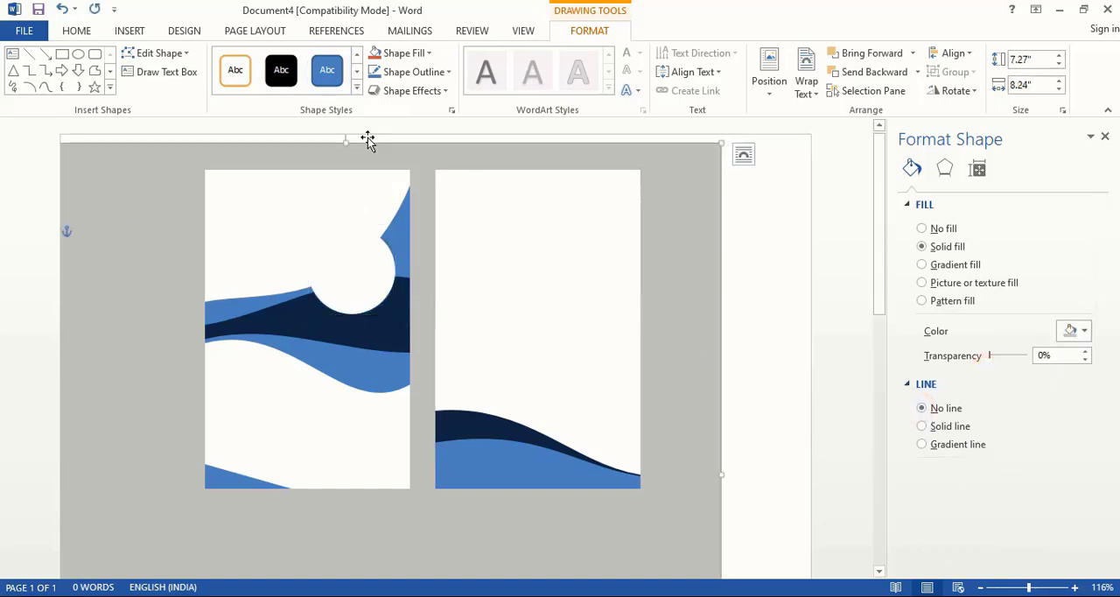
- Insert the portrait picture 23 and set its text wrapping to In Front of Text
click(129, 31)
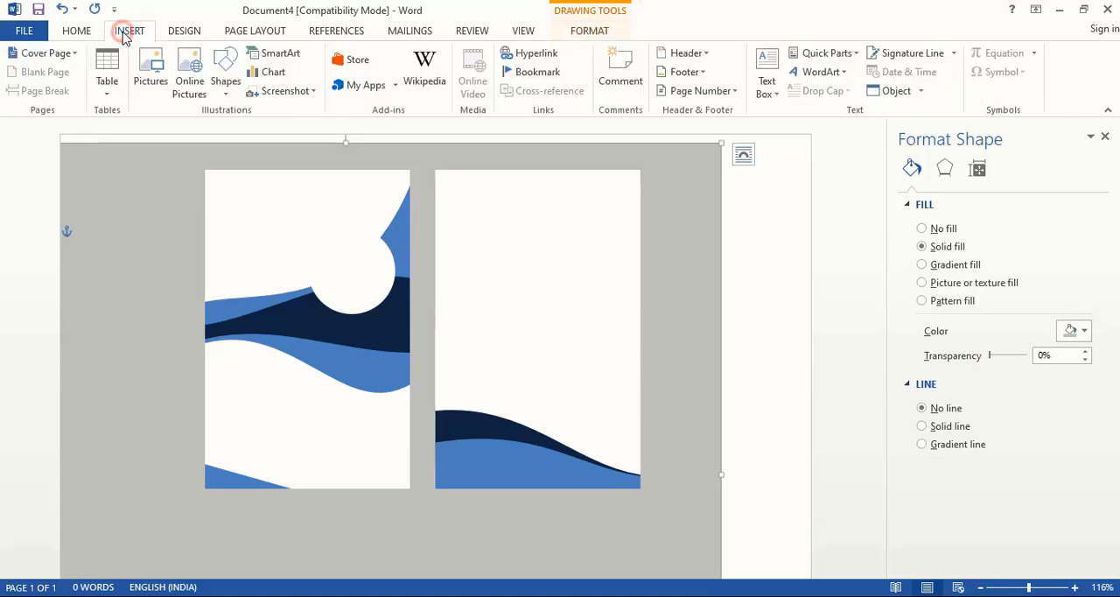
click(152, 70)
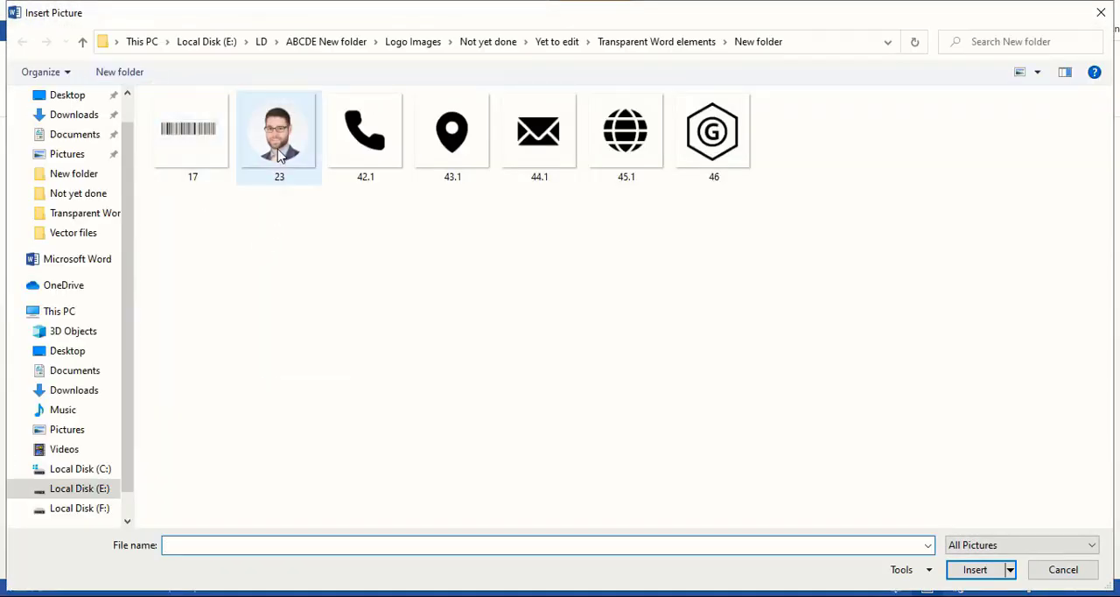
double_click(277, 153)
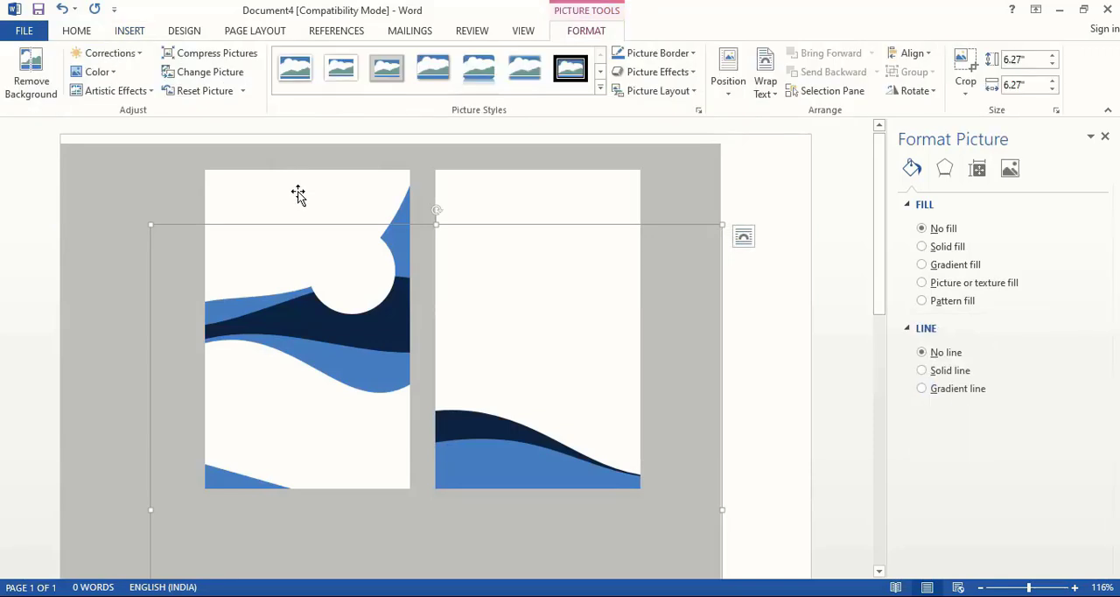
click(765, 87)
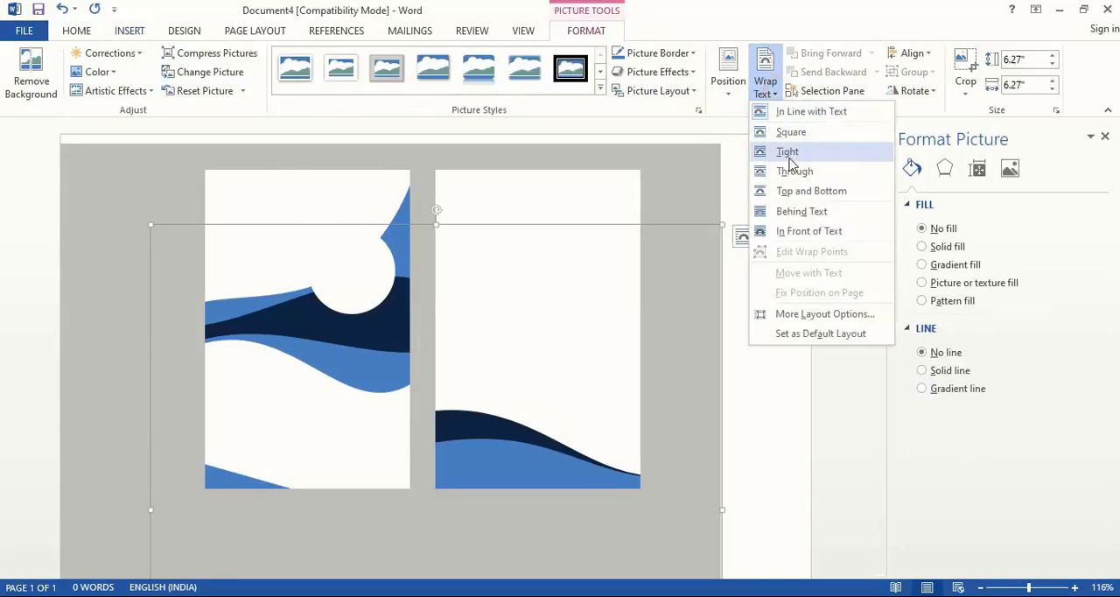
click(797, 233)
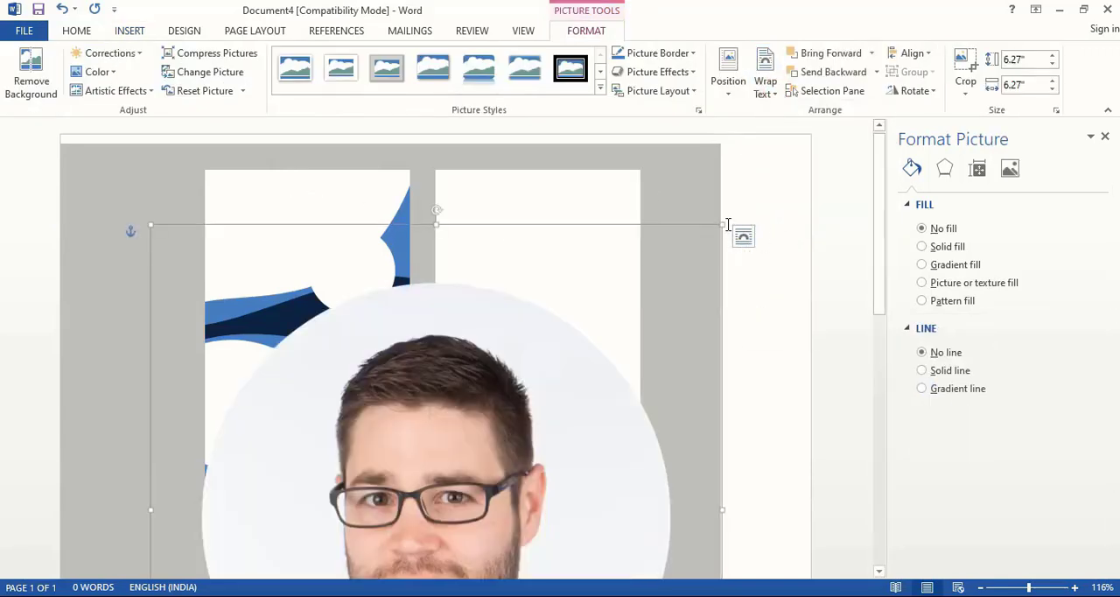
- Shrink the portrait to about 0.93" square and move it onto the left card's white circle
drag(725, 224, 382, 459)
scroll(383, 490, down, 3)
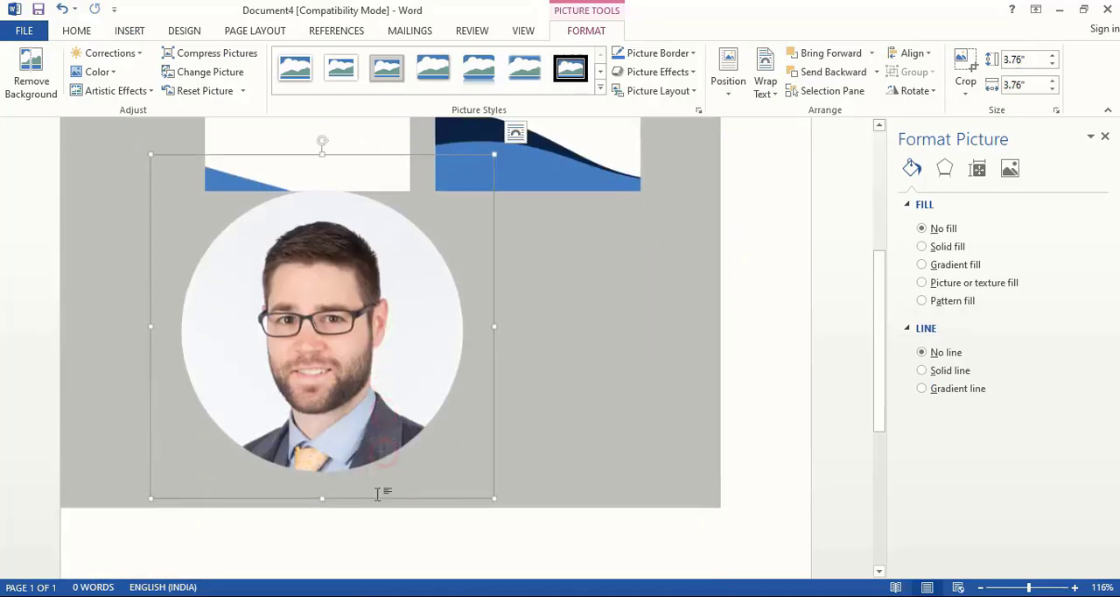
drag(493, 464, 235, 203)
scroll(359, 306, up, 5)
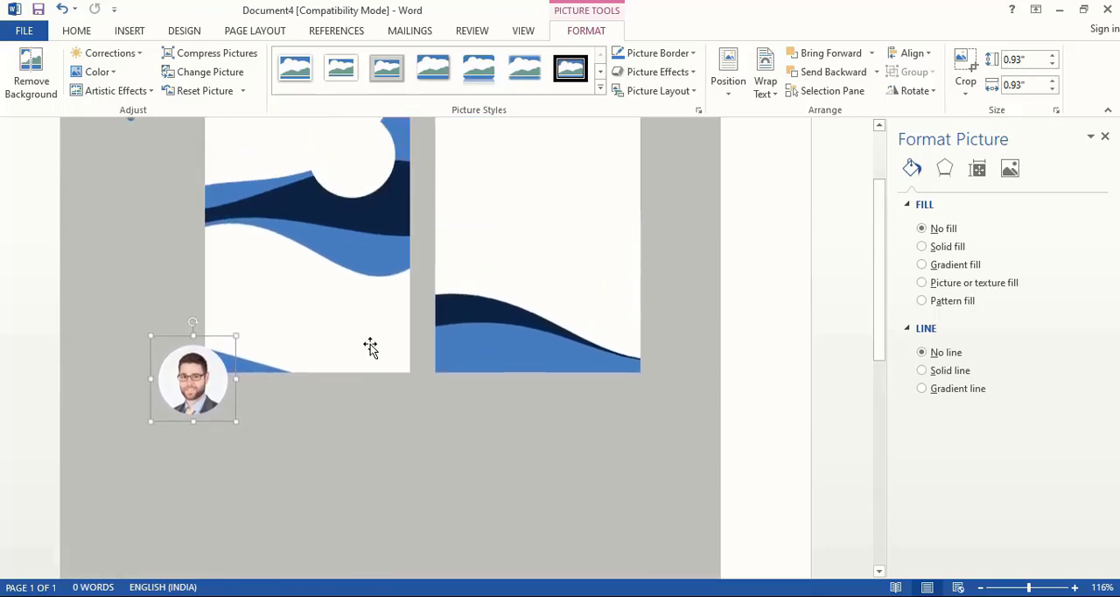
drag(213, 350, 373, 124)
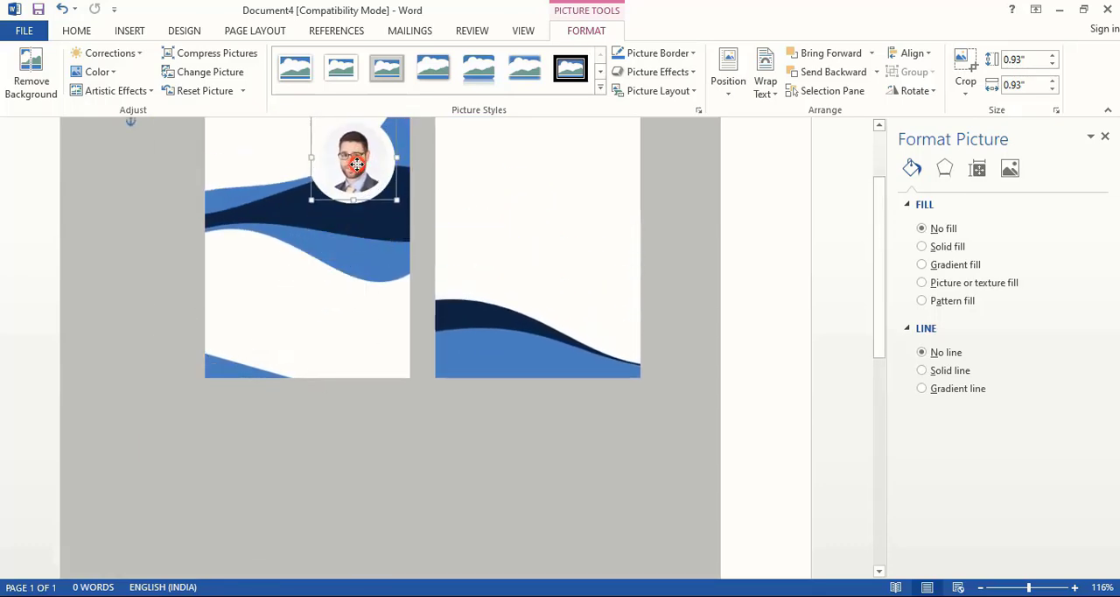
- Enlarge the portrait to about 1.04" square and centre it within the white circle, leaving a thin white rim
drag(397, 203, 407, 213)
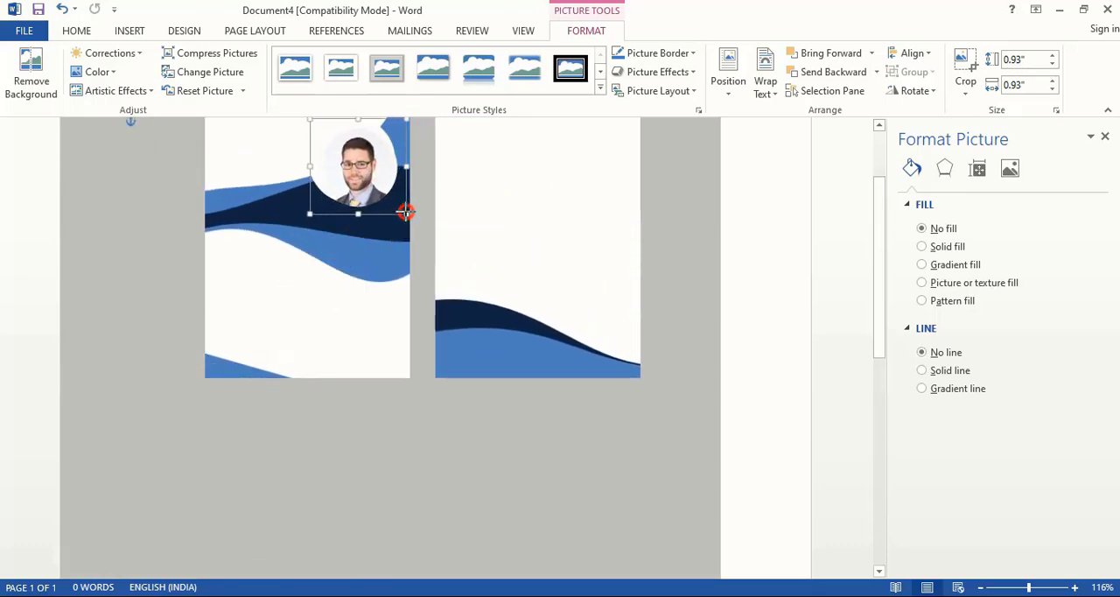
drag(365, 185, 359, 180)
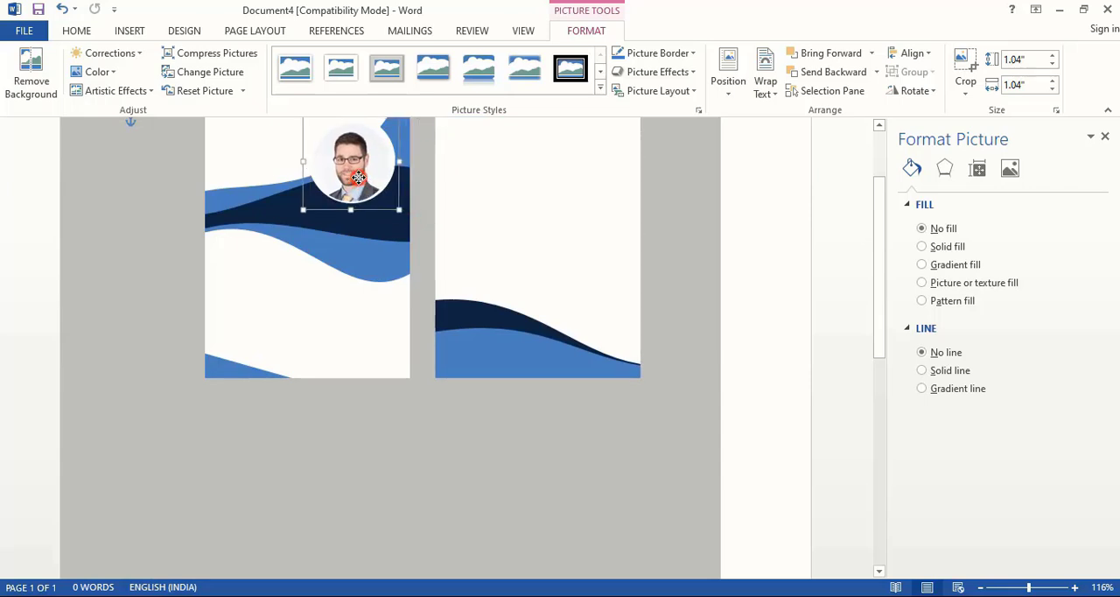
key(Up)
key(Up)
key(Up)
key(Right)
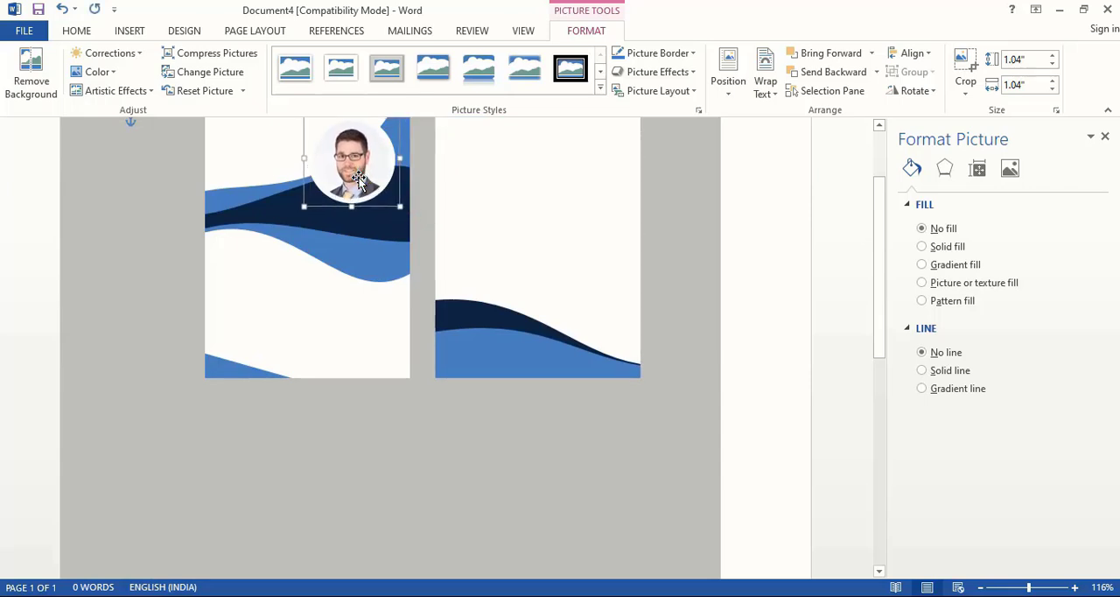
click(698, 280)
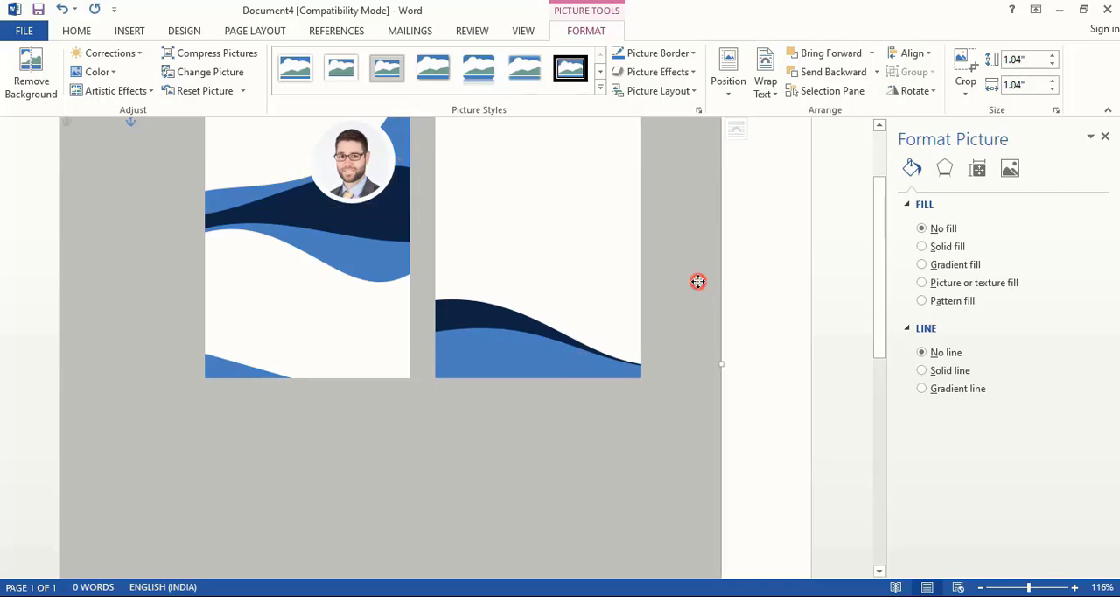
- Insert the hexagonal G logo picture 46 and set its text wrapping to In Front of Text
click(129, 31)
click(149, 81)
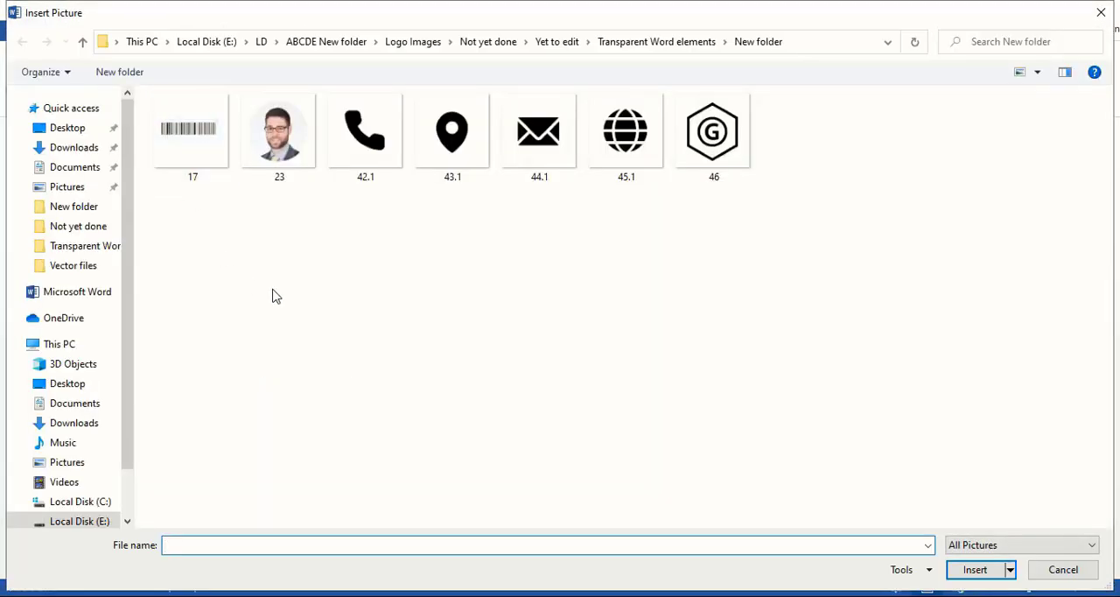
click(700, 166)
double_click(700, 140)
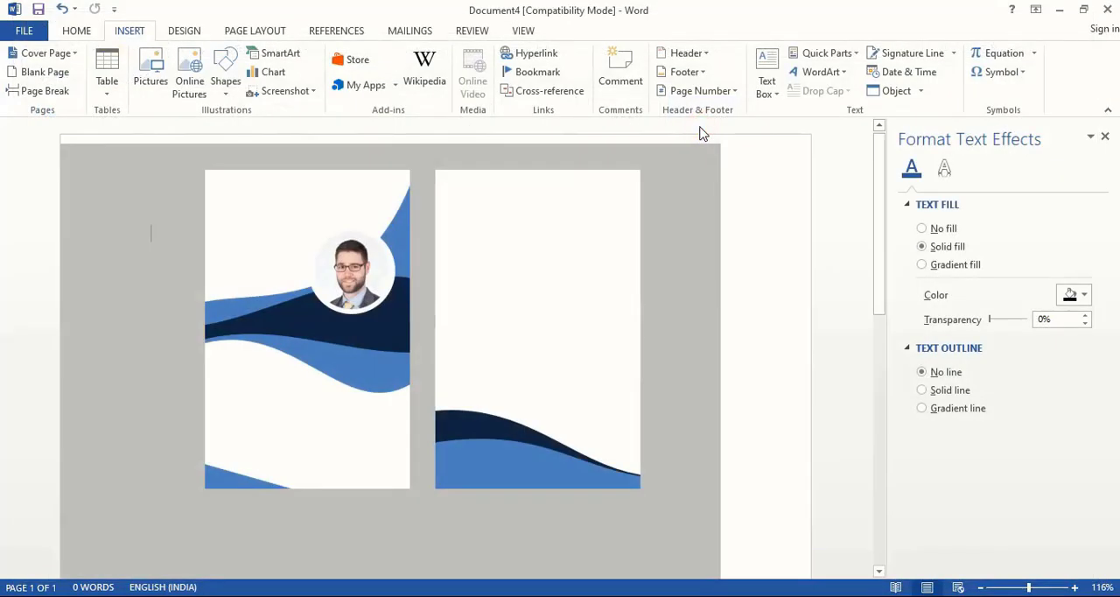
click(765, 83)
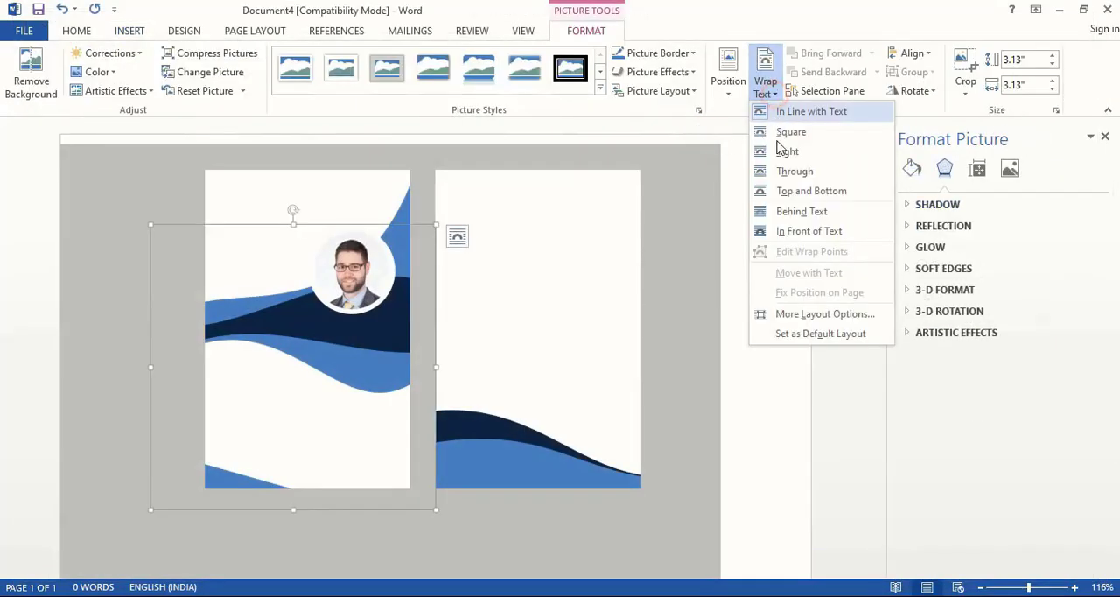
click(790, 233)
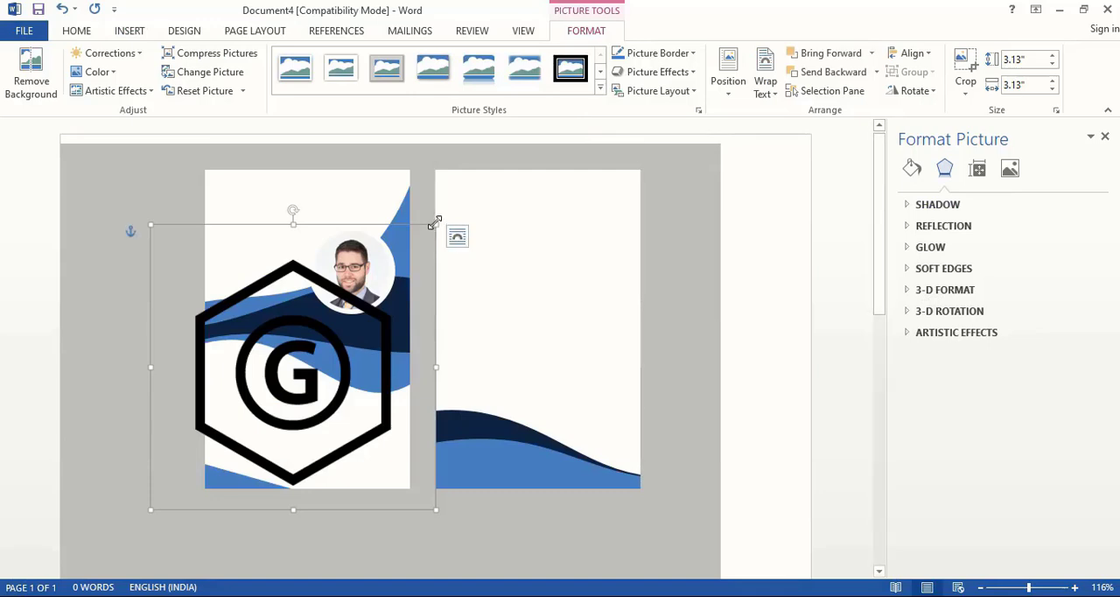
- Shrink the logo to slightly under 0.64" square and place it in the left card's top-left corner
drag(435, 222, 242, 215)
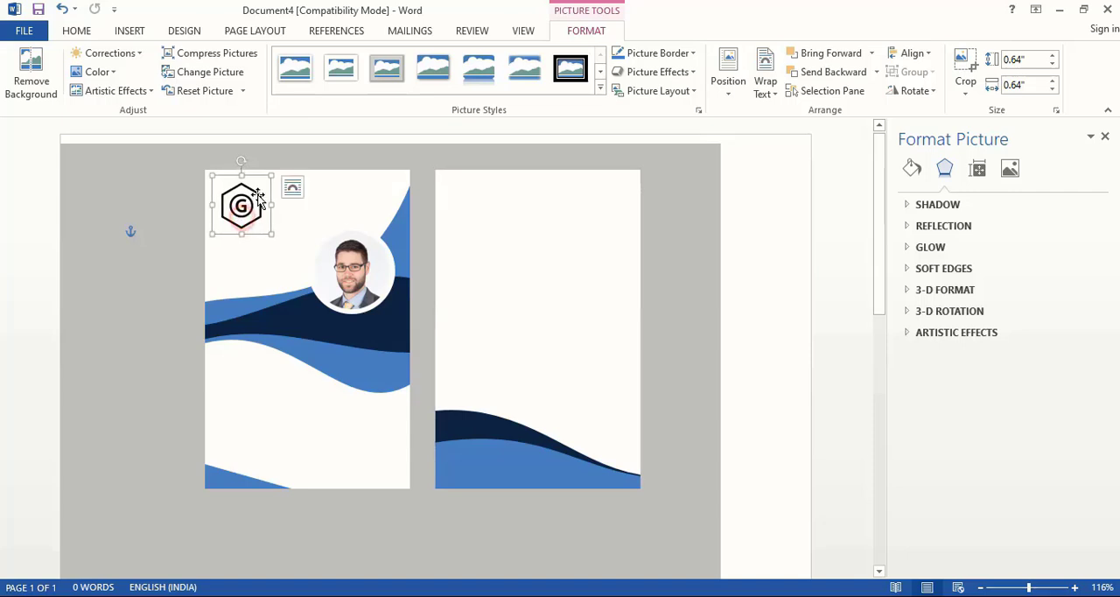
drag(272, 174, 268, 179)
click(687, 261)
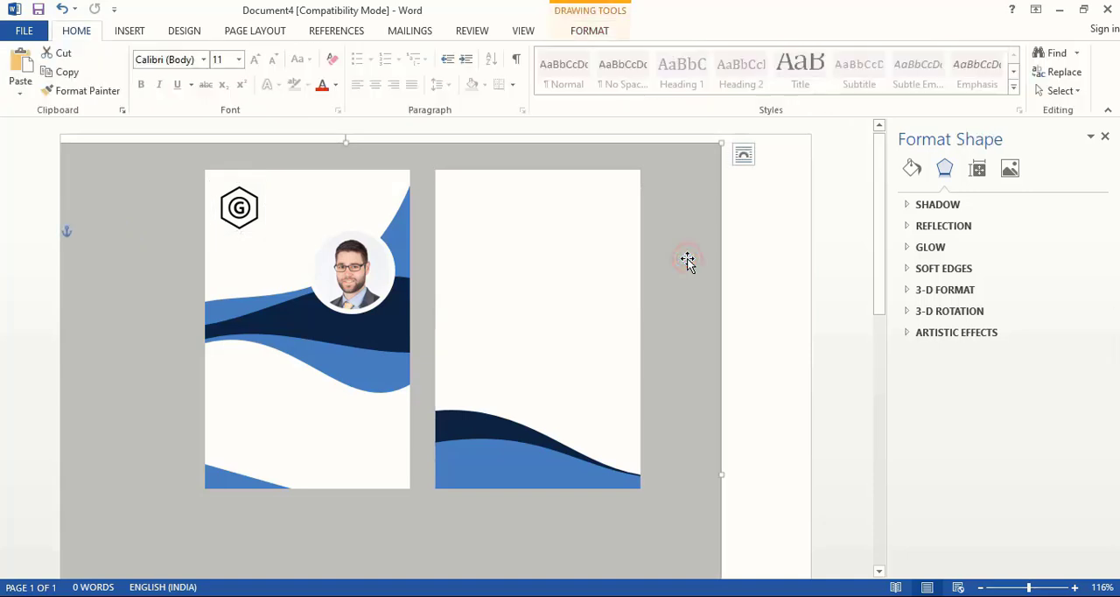
click(755, 305)
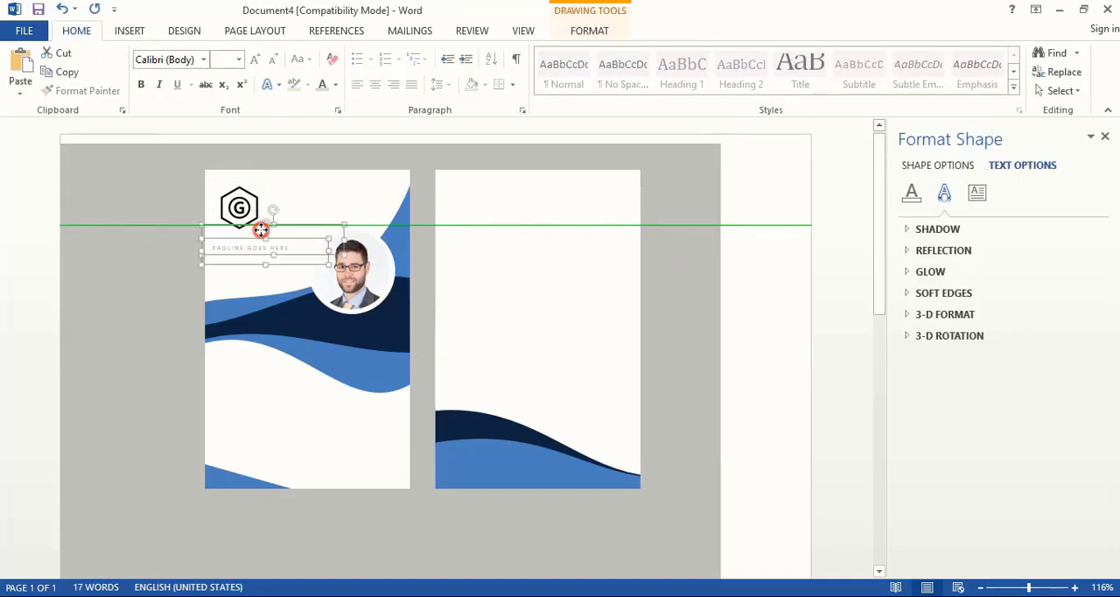
- Place the COMPANY NAME and TAGLINE GOES HERE text boxes beside the logo and colour their text black
drag(261, 229, 292, 199)
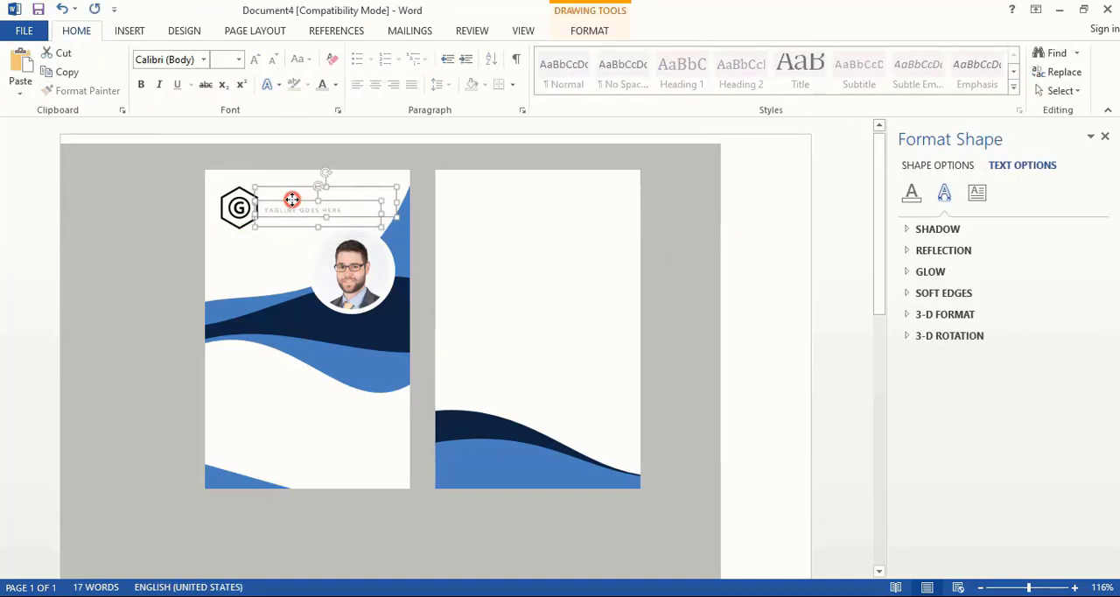
click(337, 90)
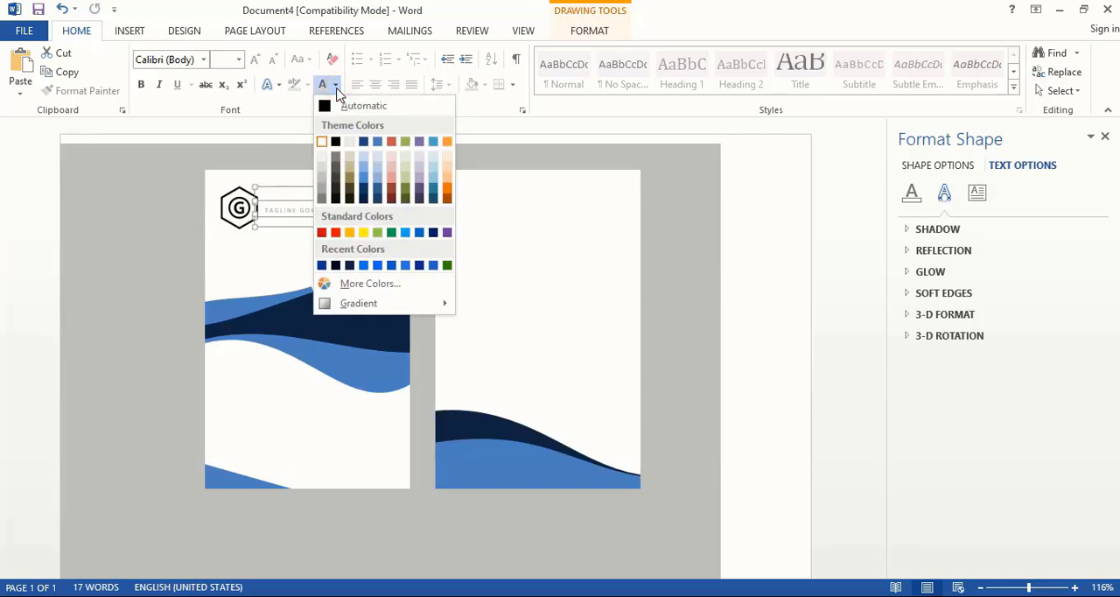
click(337, 140)
key(Down)
key(Down)
key(Down)
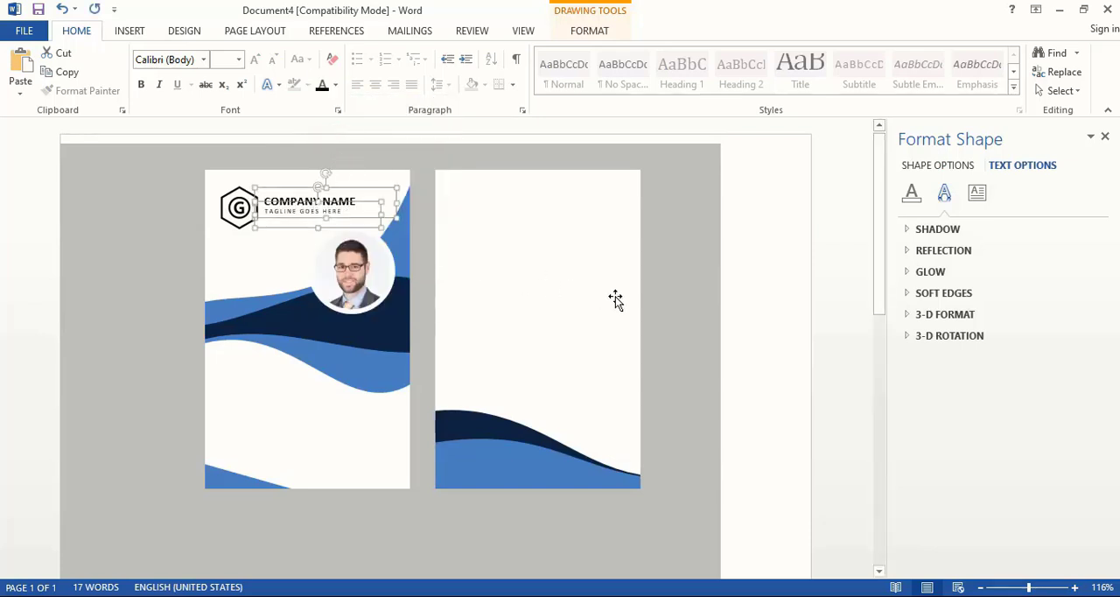
click(770, 312)
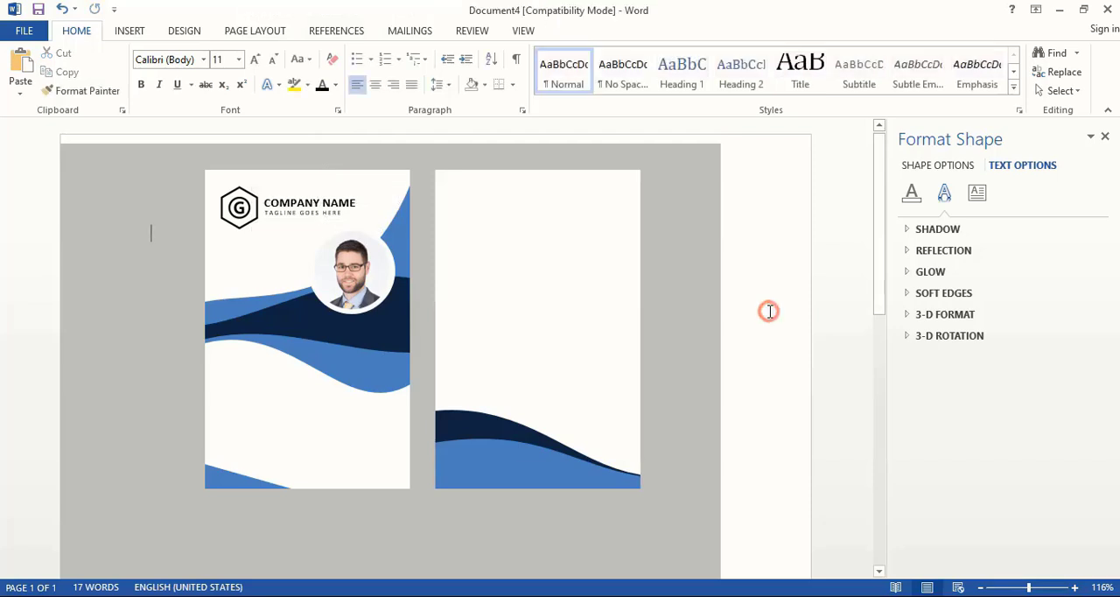
- Duplicate the COMPANY NAME text box onto the navy wave below the portrait and colour the copy's text white
click(320, 194)
drag(315, 187, 351, 308)
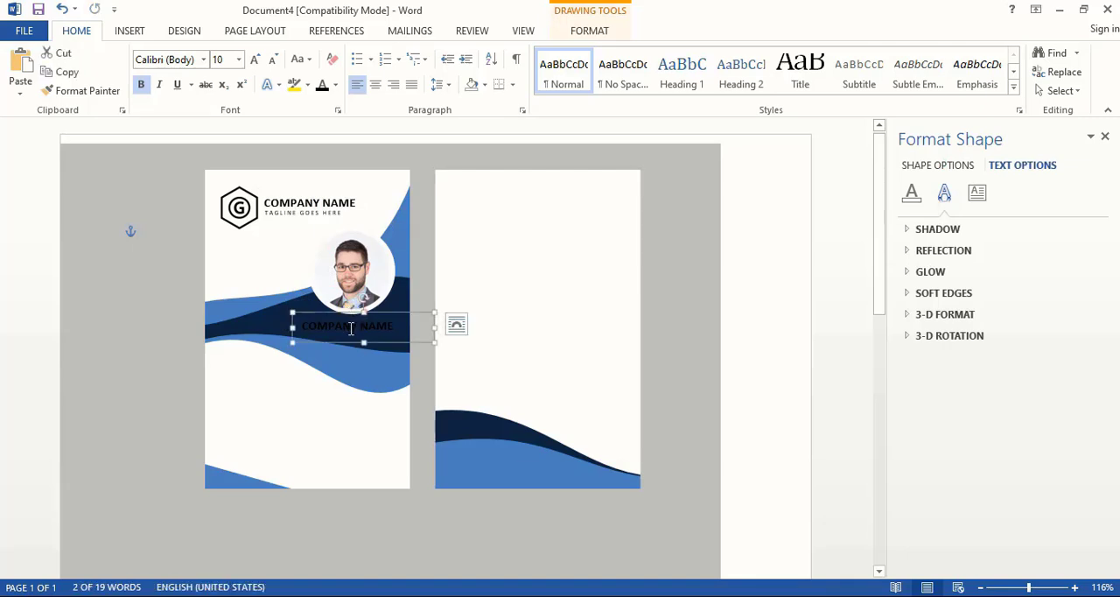
click(335, 85)
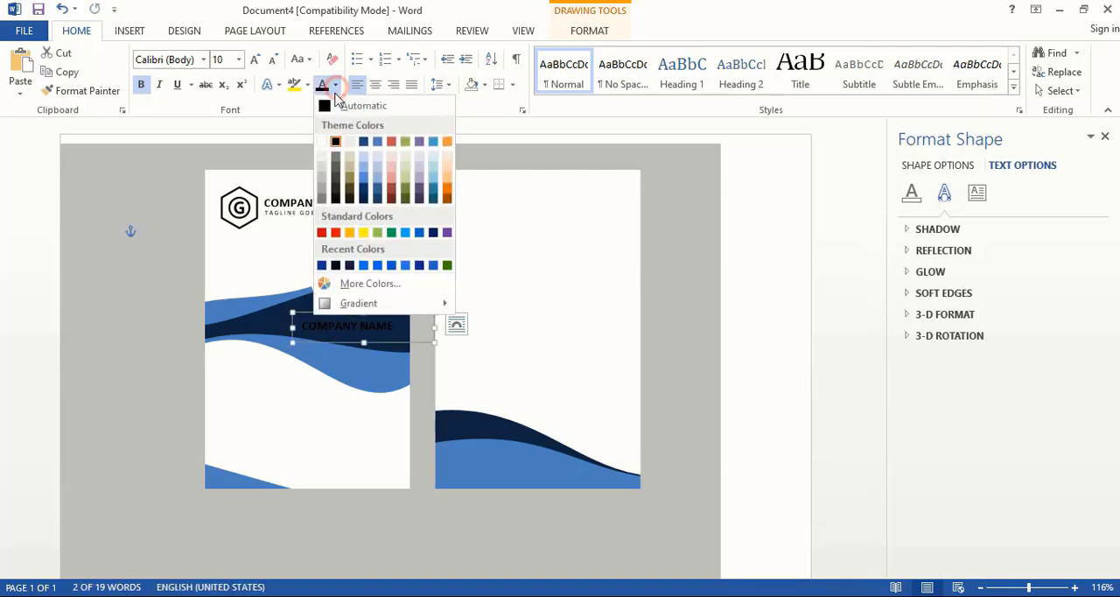
click(322, 140)
- Replace the text in the copied box below the portrait with "Your Name"
click(305, 324)
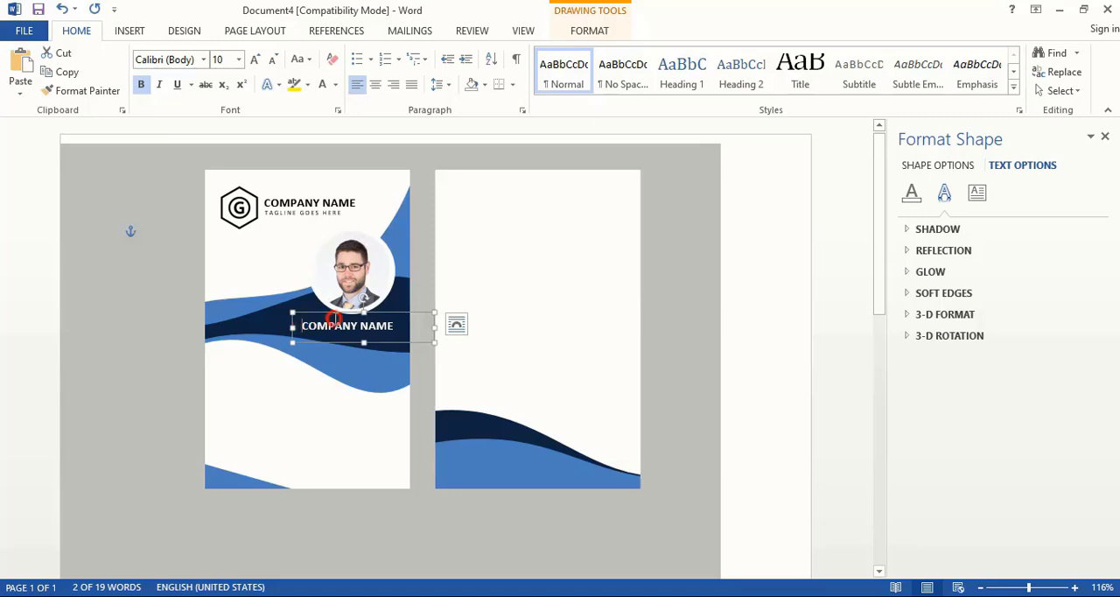
drag(334, 320, 394, 322)
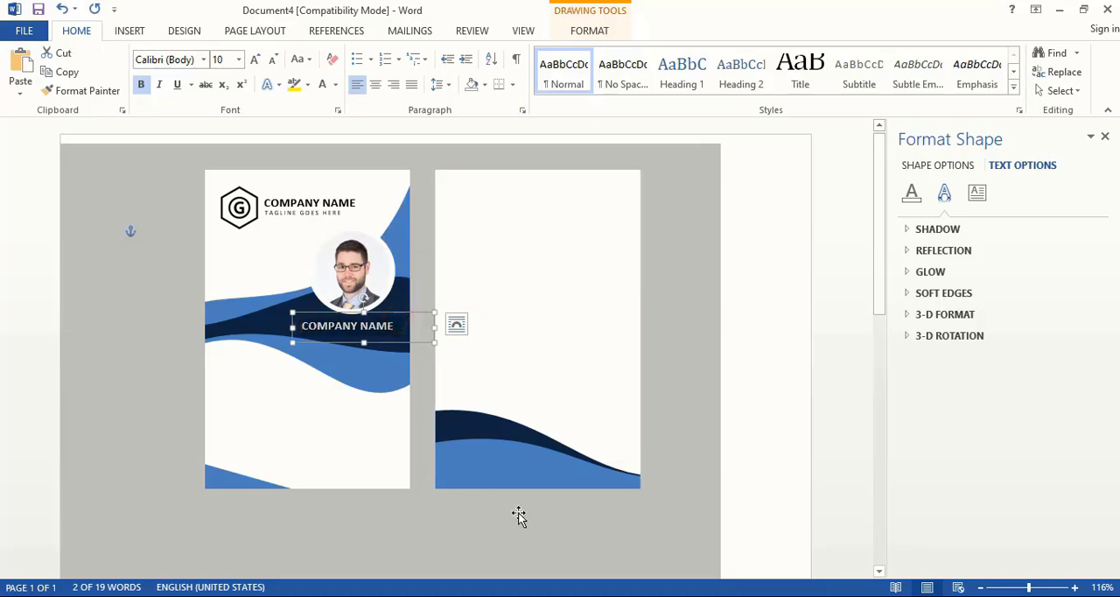
key(BackSpace)
text(Your Name)
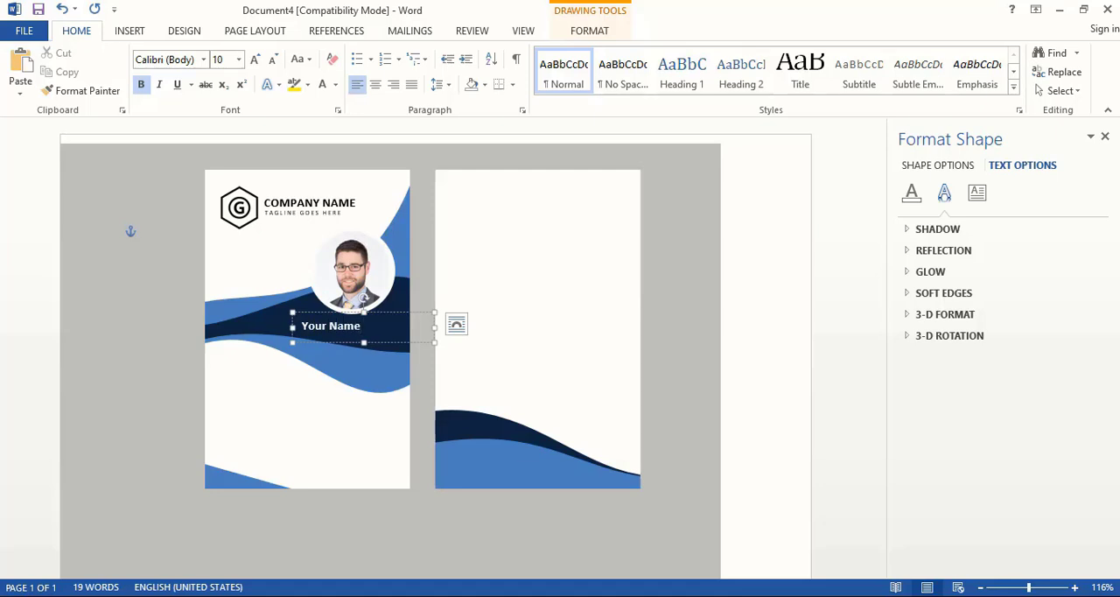
- Set the "Your Name" text to size 18, heighten its box to fit, and shift it left beneath the portrait
key(ctrl+a)
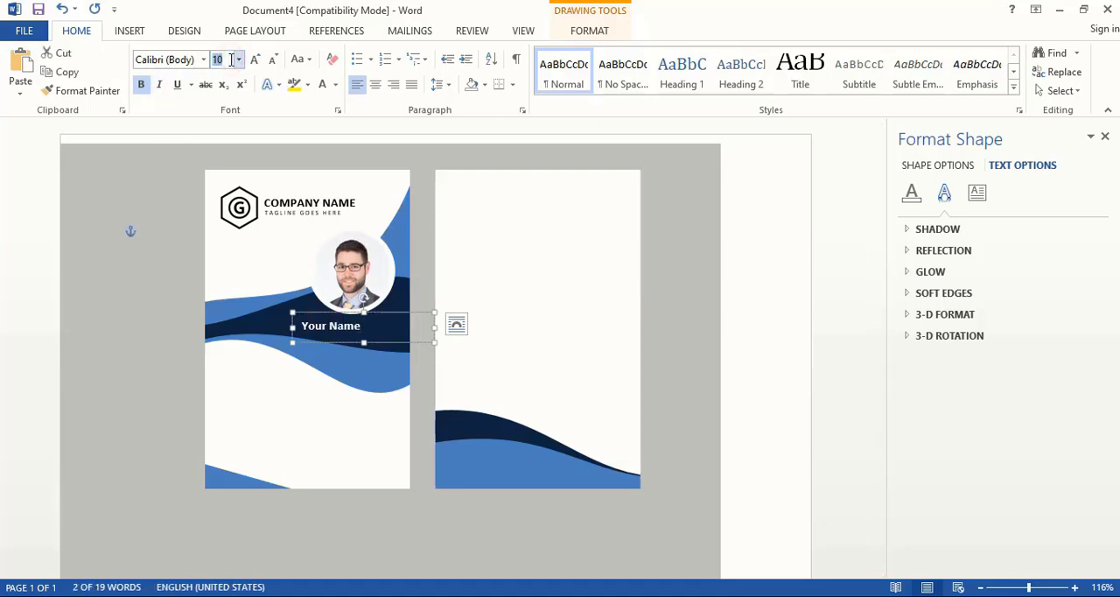
key(Return)
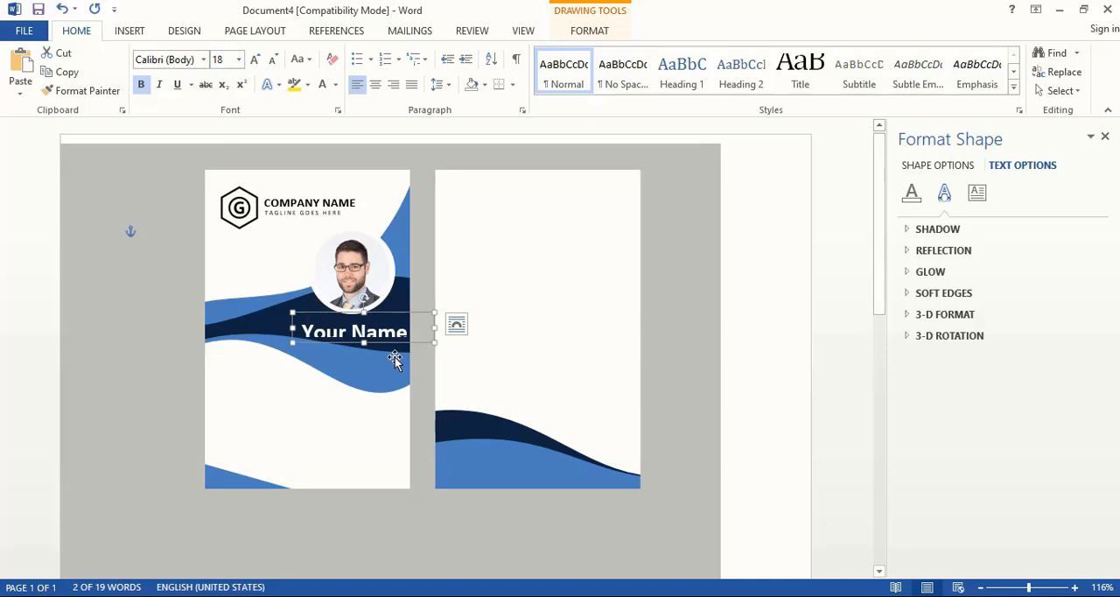
drag(364, 342, 366, 353)
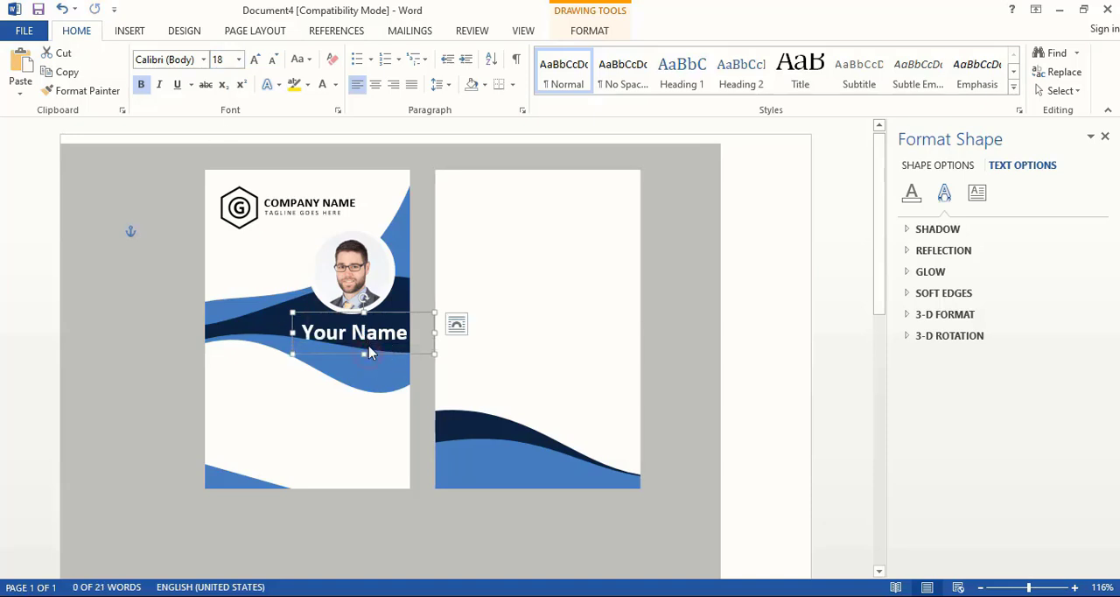
drag(385, 313, 385, 313)
key(Left)
key(Left)
key(Left)
key(Left)
key(Left)
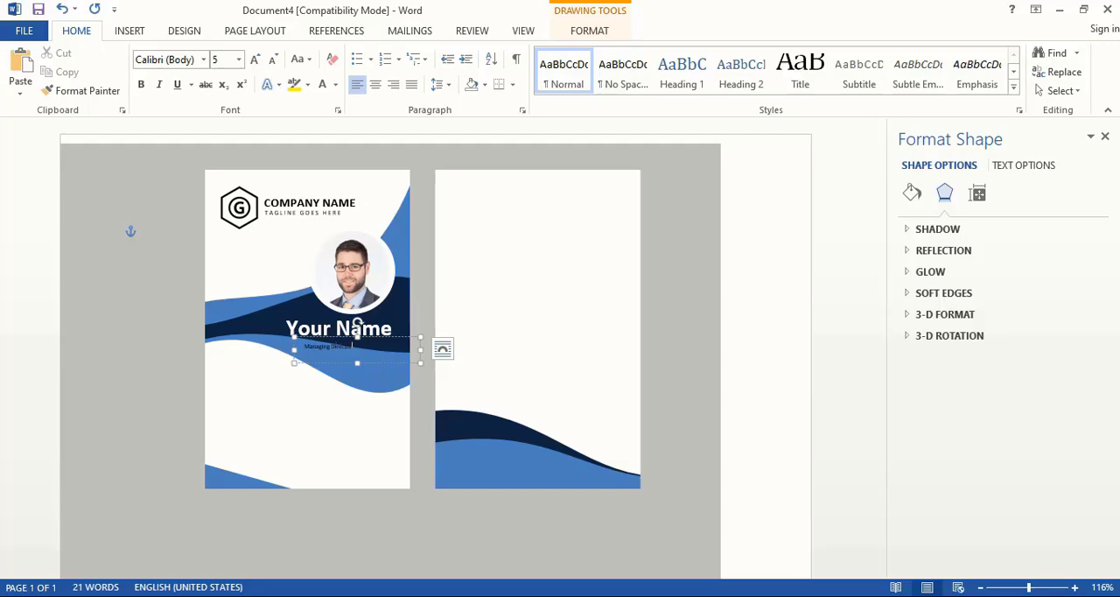
- Colour the "Managing Director" text white, set it to size 10, and position it just below "Your Name"
click(408, 336)
click(336, 84)
click(322, 138)
click(219, 60)
text(10)
key(Return)
drag(400, 337, 391, 332)
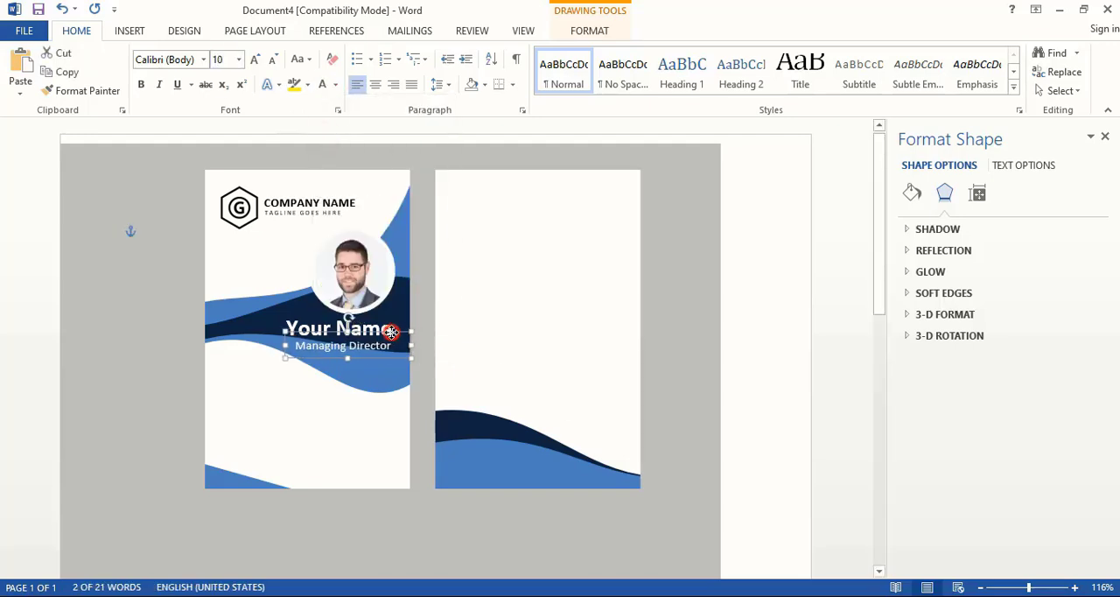
- Insert the barcode picture 17 and set its text wrapping to In Front of Text
click(131, 29)
click(150, 75)
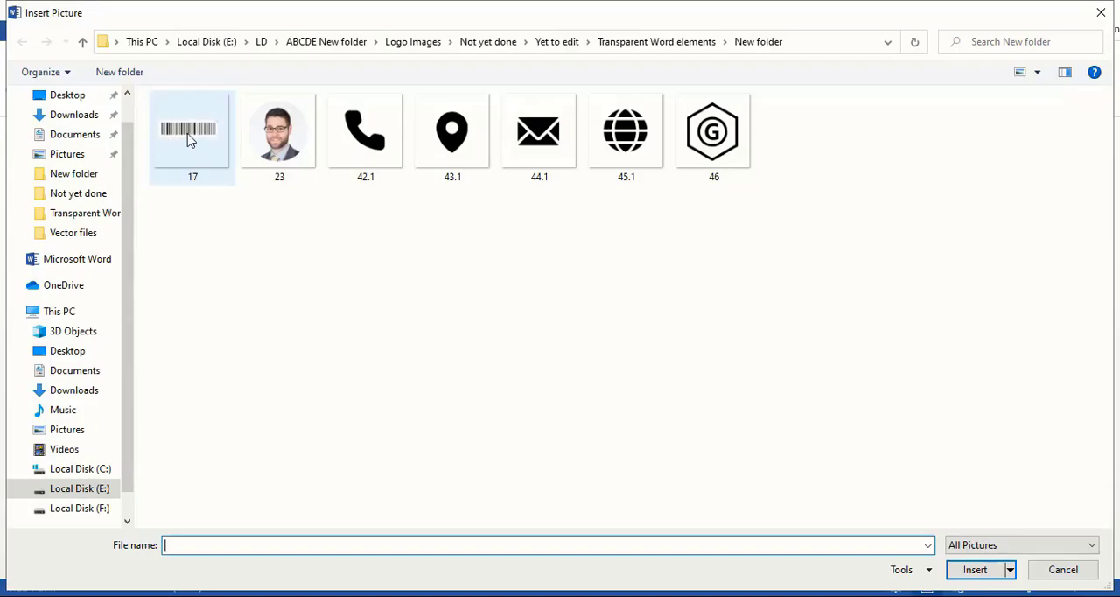
double_click(187, 136)
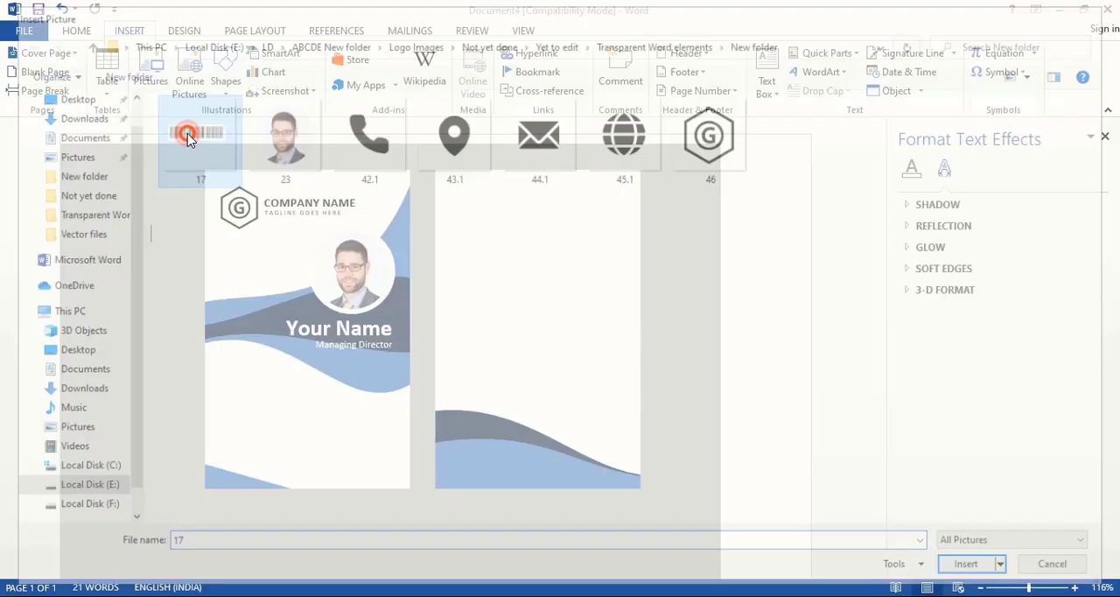
click(770, 93)
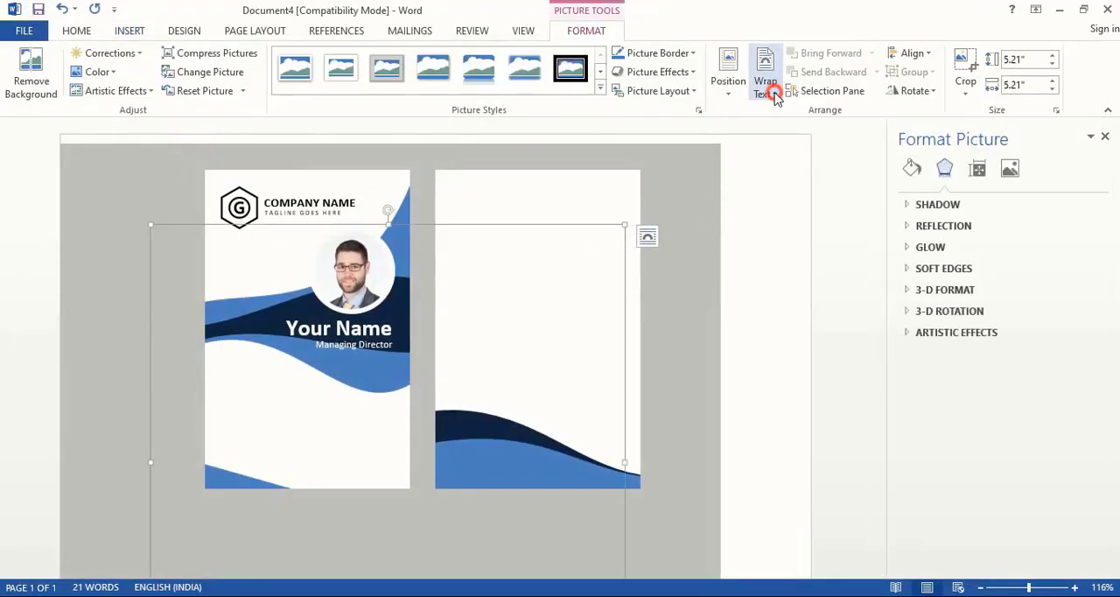
click(792, 231)
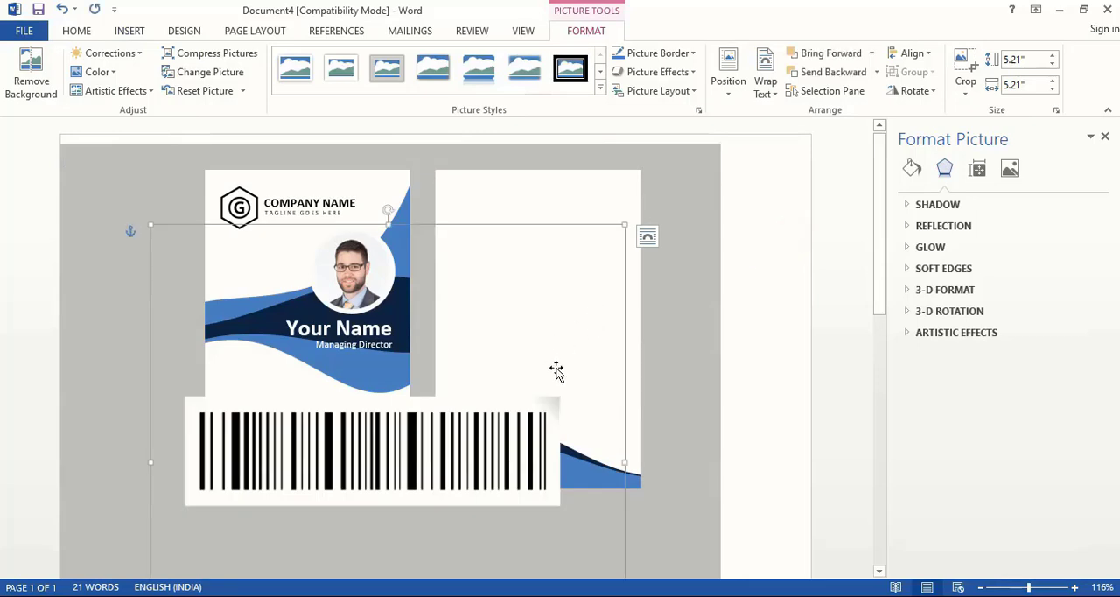
- Shrink the barcode picture to about 1.44" square and place it in the lower right corner of the front card
drag(625, 234, 285, 490)
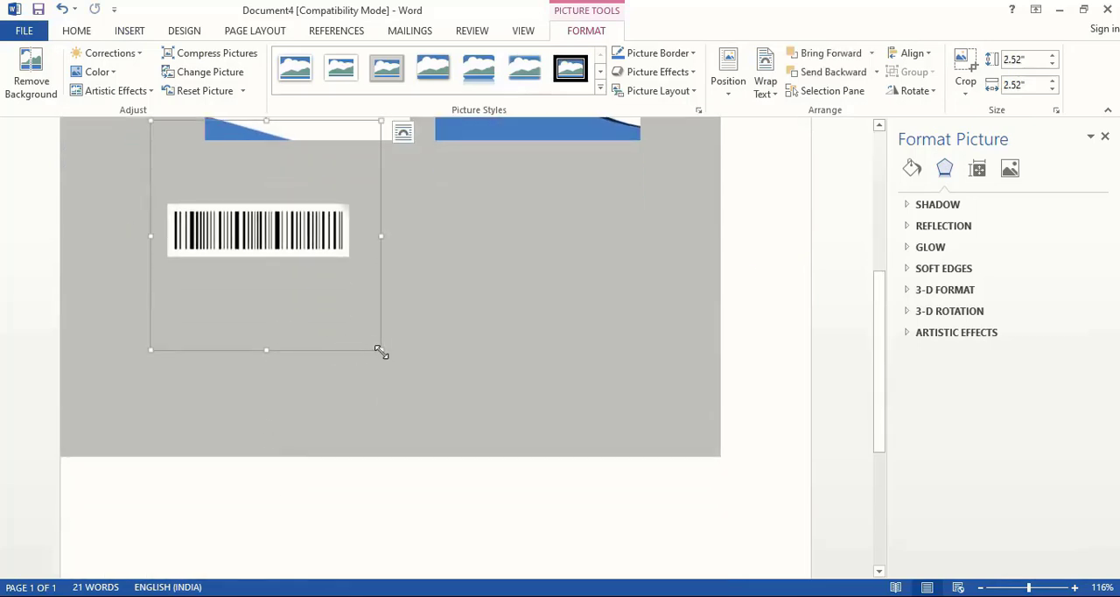
drag(381, 350, 259, 251)
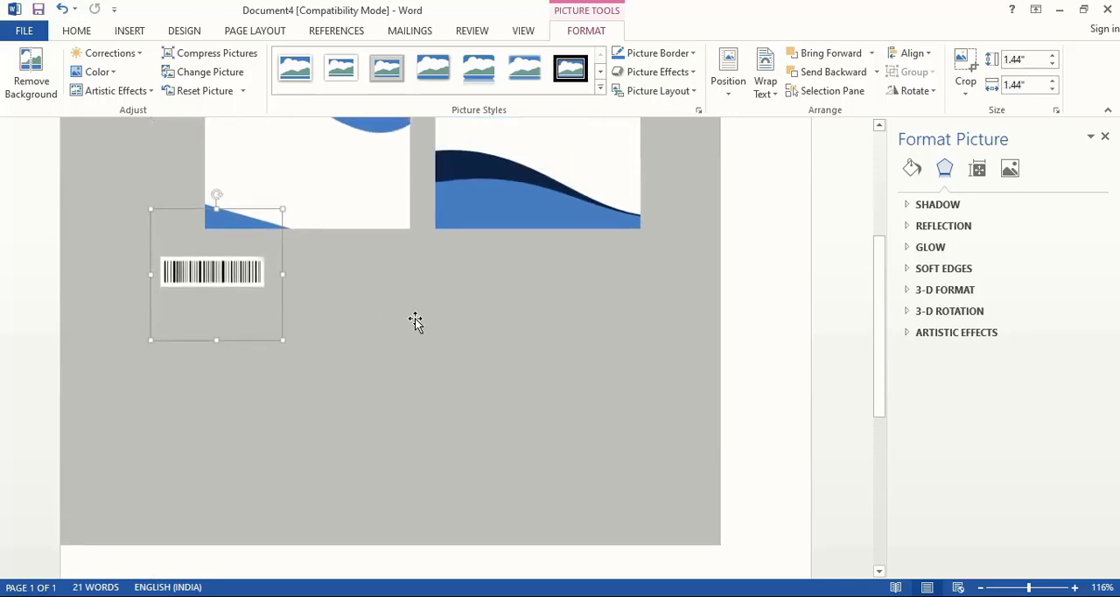
scroll(416, 322, up, 3)
drag(245, 412, 379, 342)
click(707, 333)
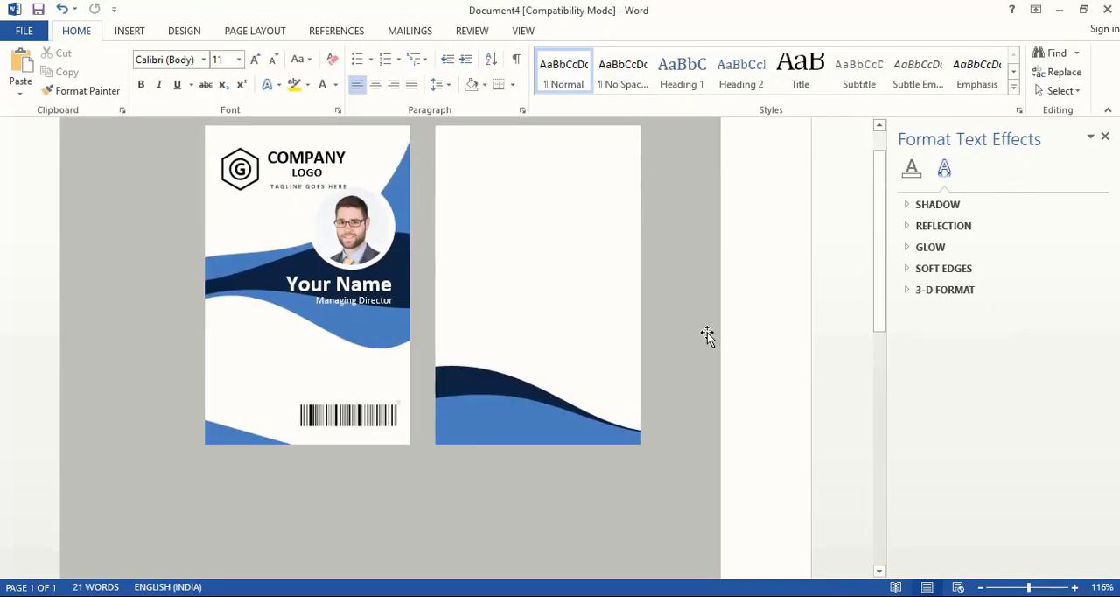
- Copy the hexagonal logo and the COMPANY text box onto the back card's lower blue wave, making the logo copy smaller
click(244, 174)
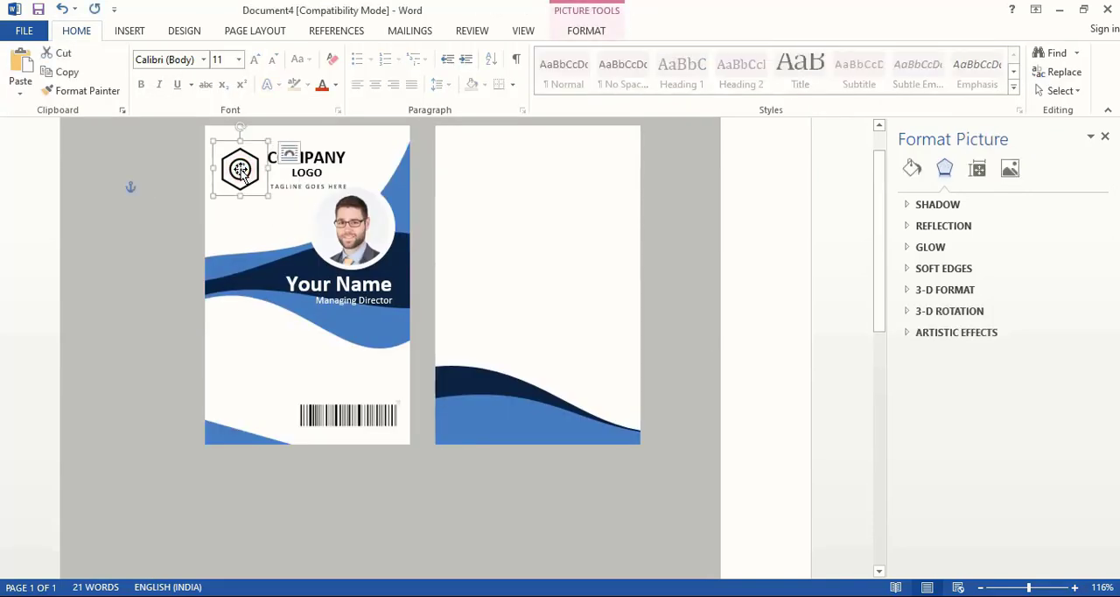
drag(244, 174, 461, 416)
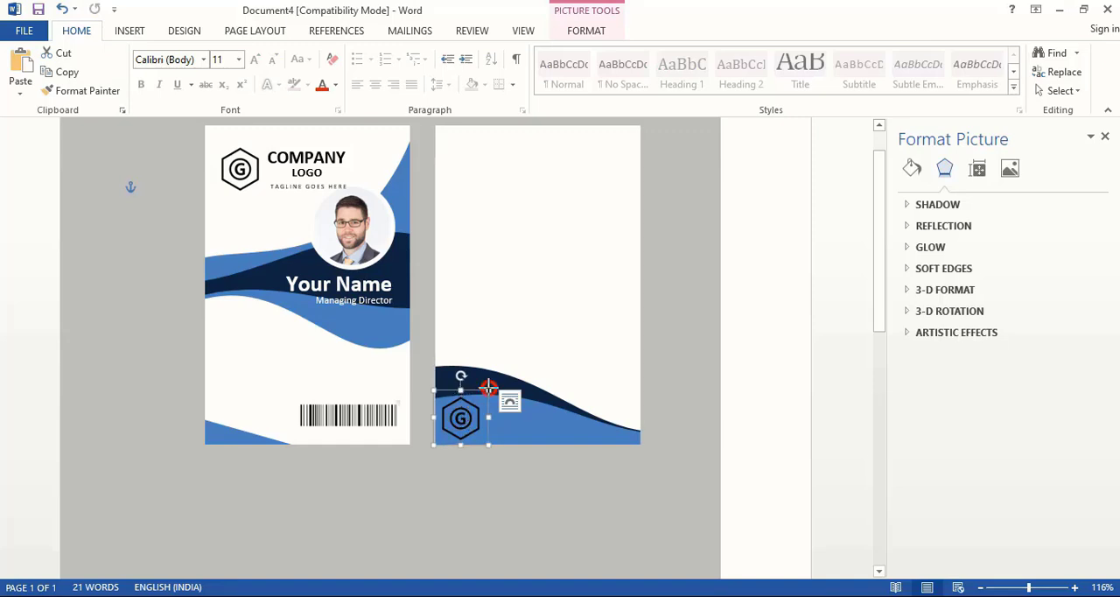
drag(488, 386, 468, 414)
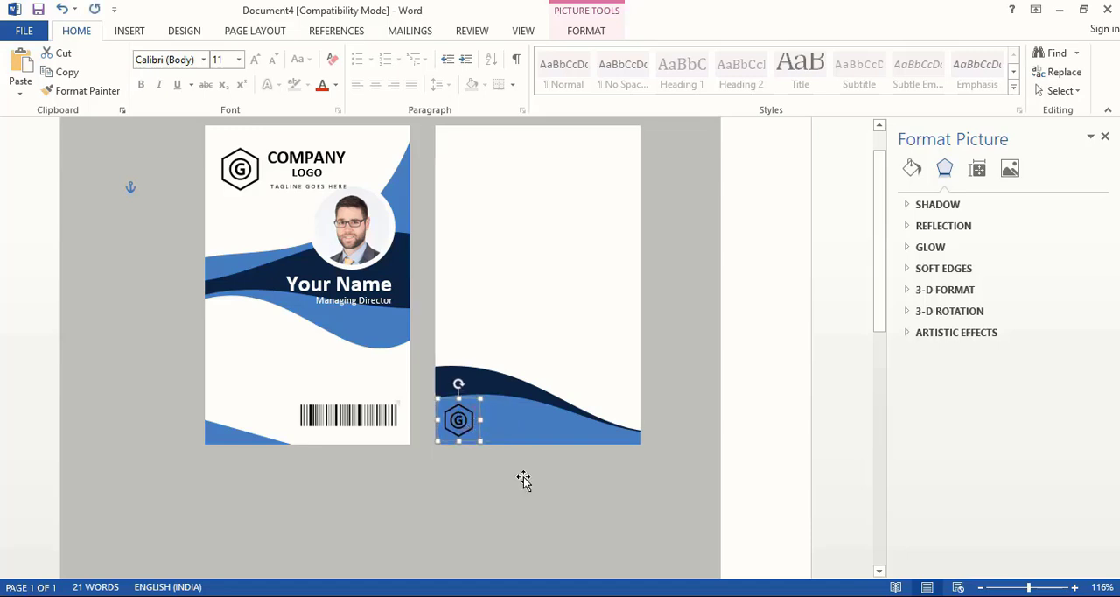
click(524, 477)
click(315, 156)
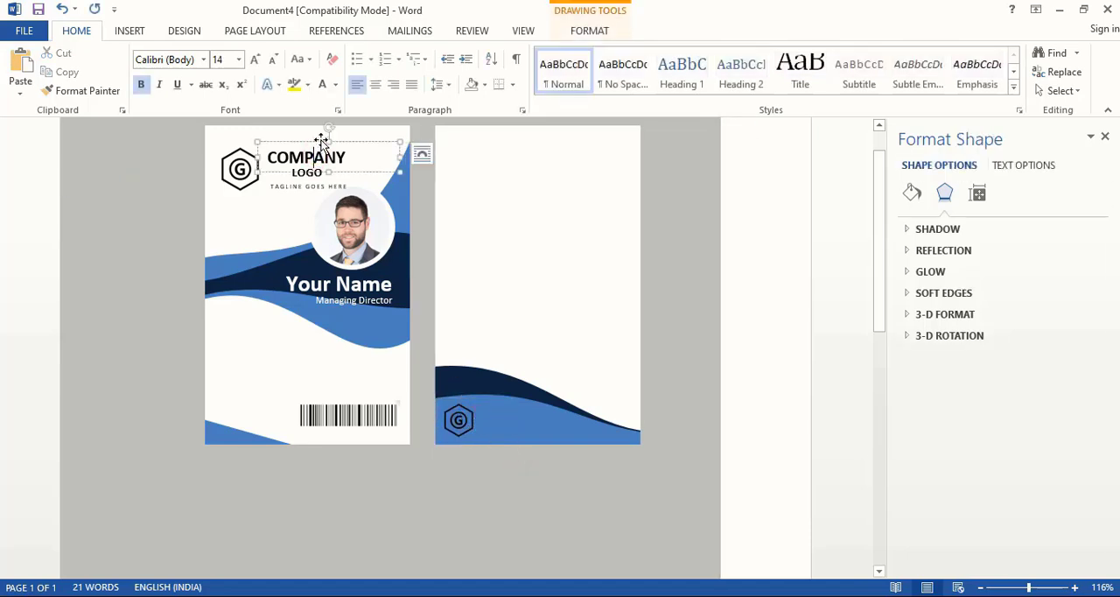
drag(324, 149, 525, 425)
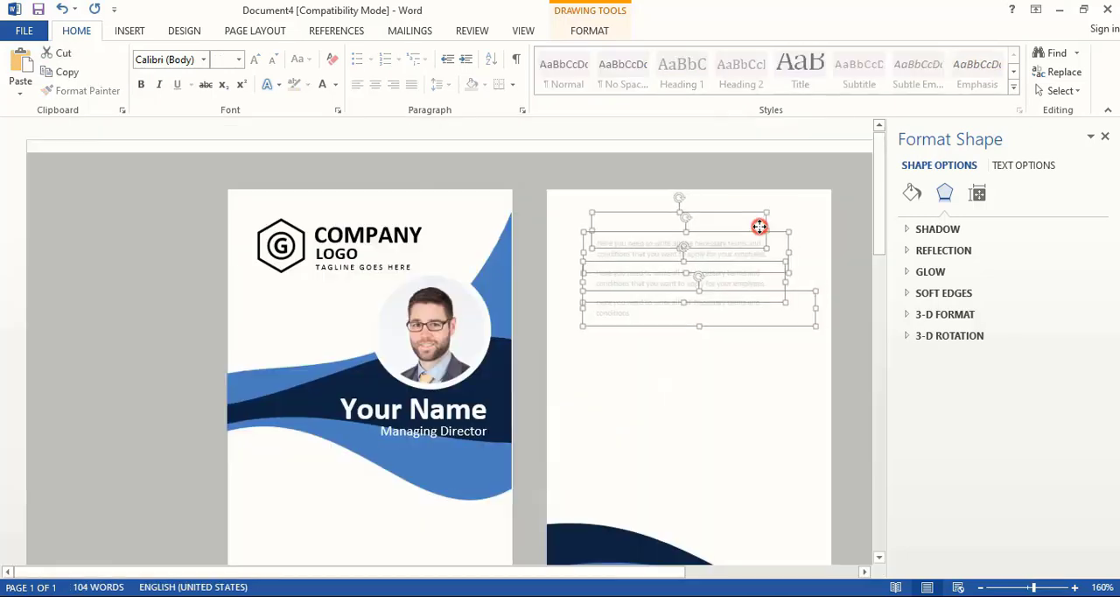
- Move the terms and conditions text boxes slightly up on the back card and colour their text black
drag(760, 225, 752, 215)
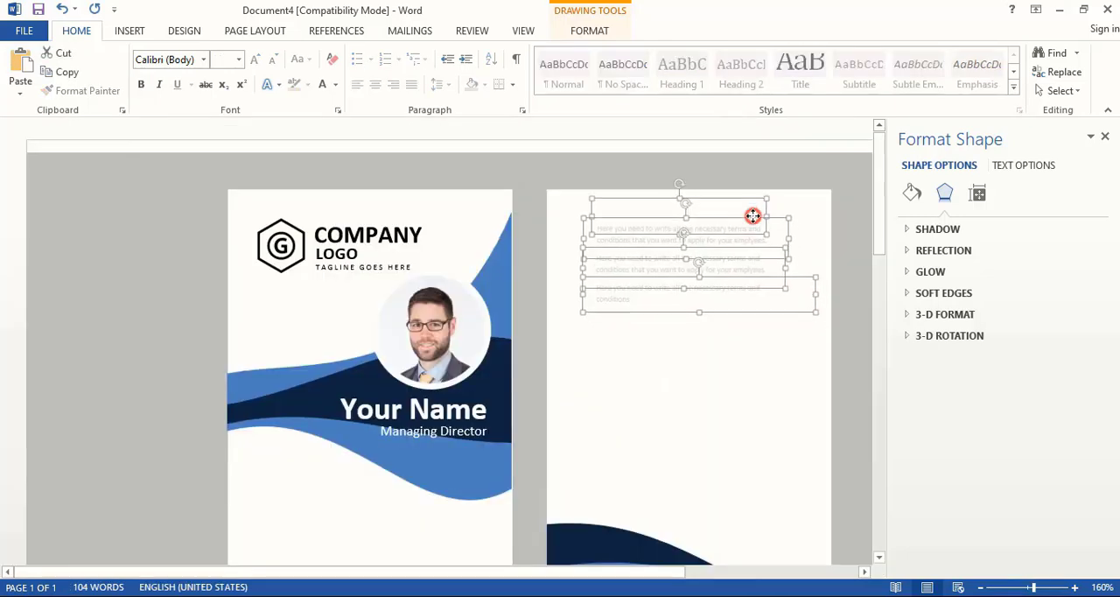
click(334, 84)
click(327, 109)
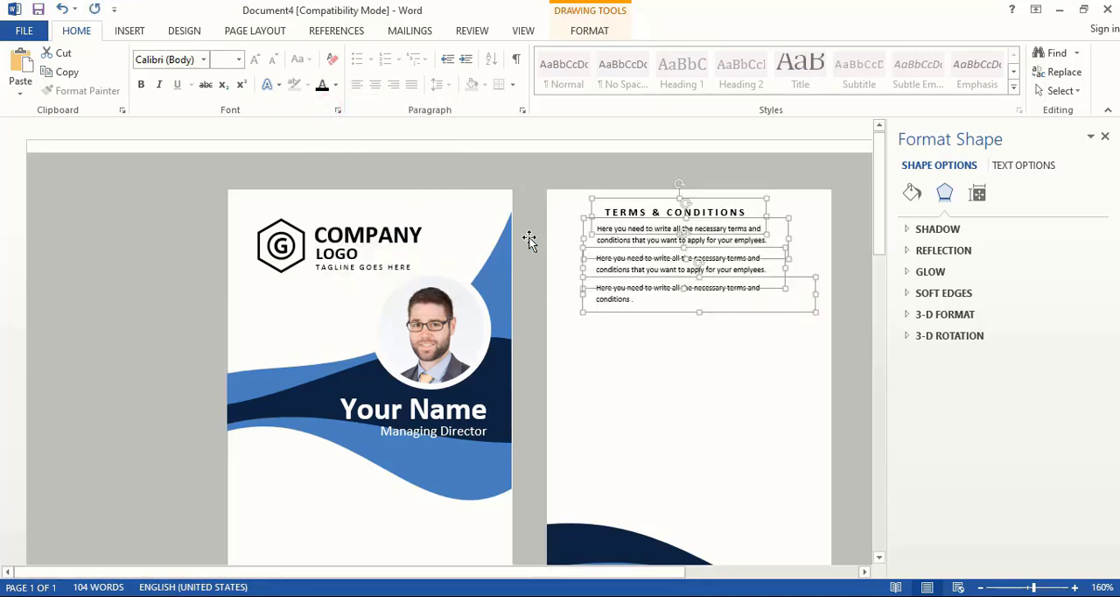
- Nudge the terms and conditions text boxes slightly right and down on the back card, then deselect them
key(Right)
key(Right)
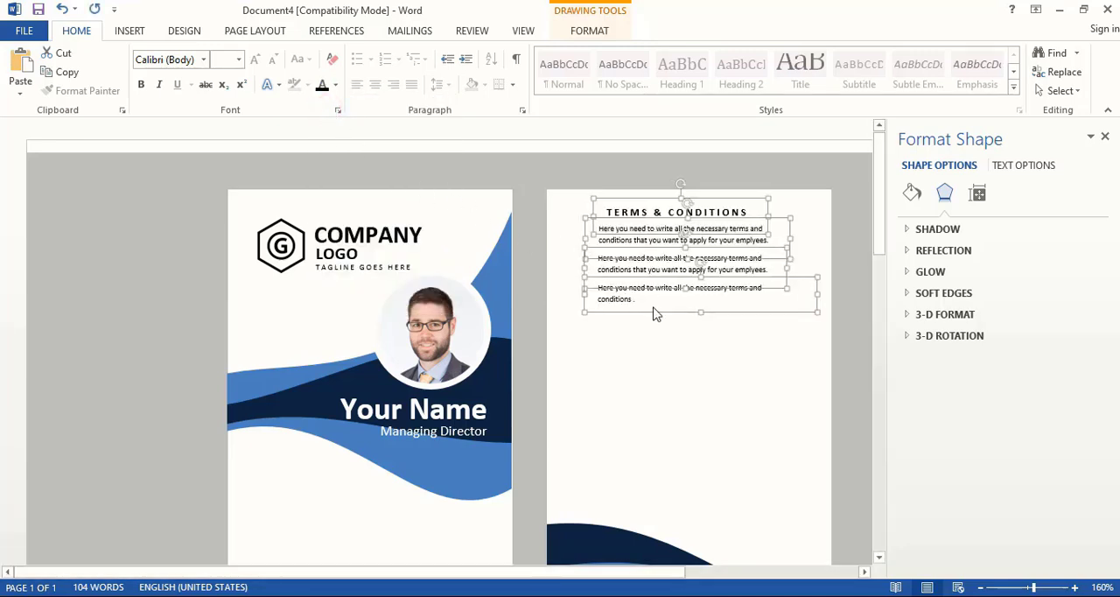
key(Down)
key(Right)
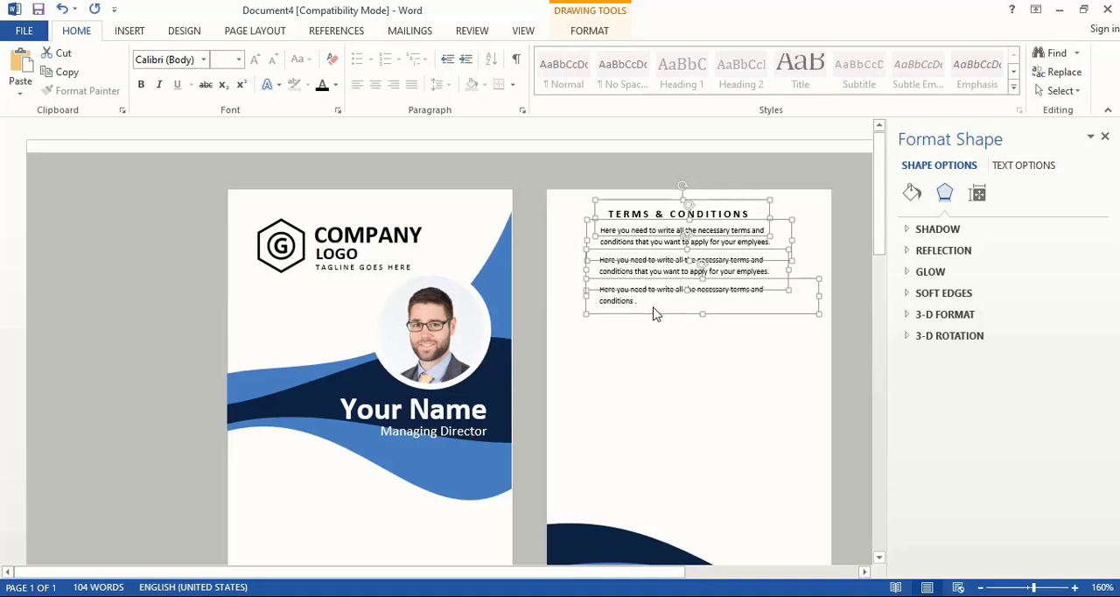
key(Down)
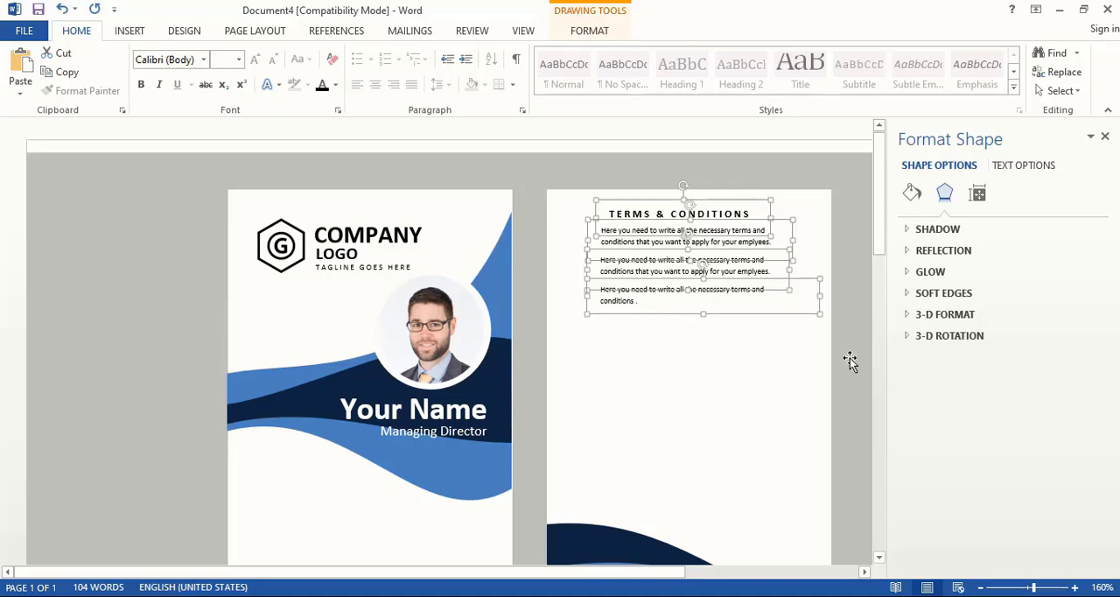
key(Down)
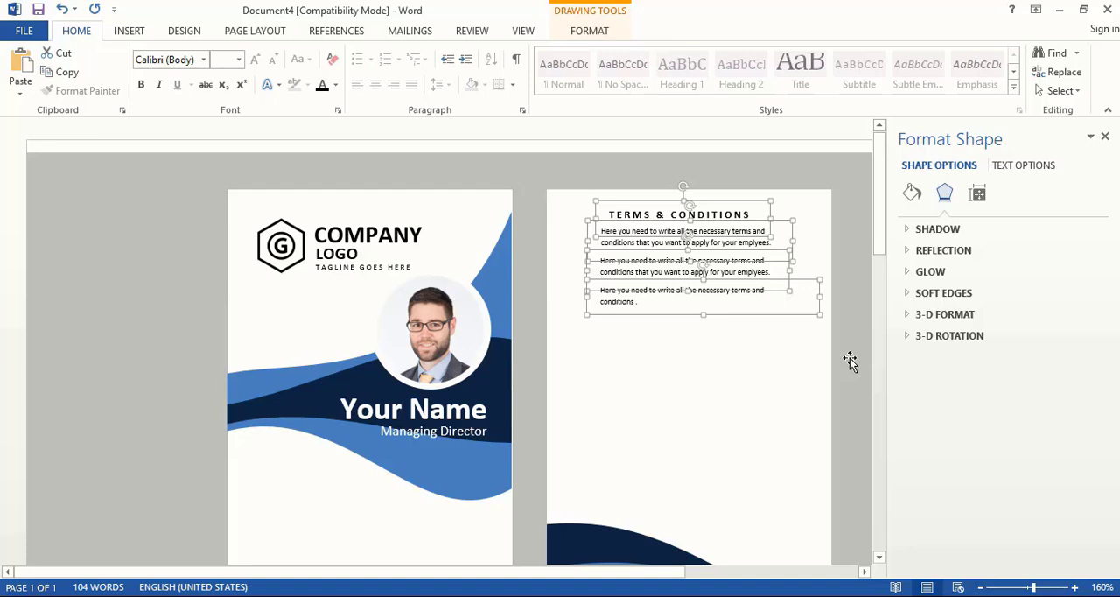
key(Down)
key(Down)
key(Down)
key(Down)
key(Down)
key(Down)
key(Down)
key(Down)
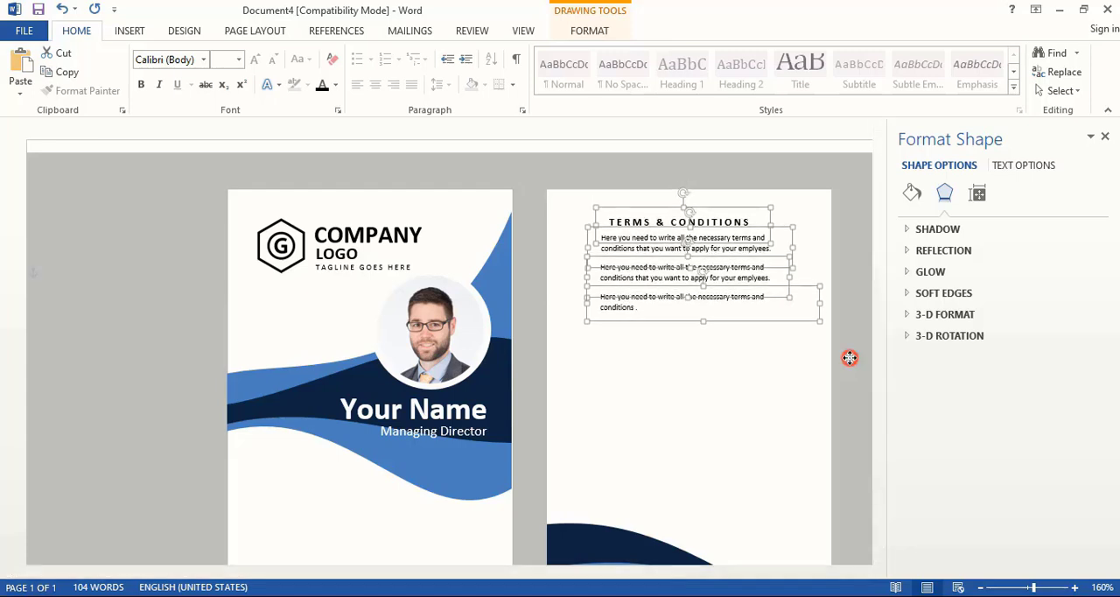
click(850, 357)
- Paste the ID number text box below the terms on the back card and place the barcode digits beneath the front card's barcode
key(ctrl+v)
drag(100, 187, 770, 356)
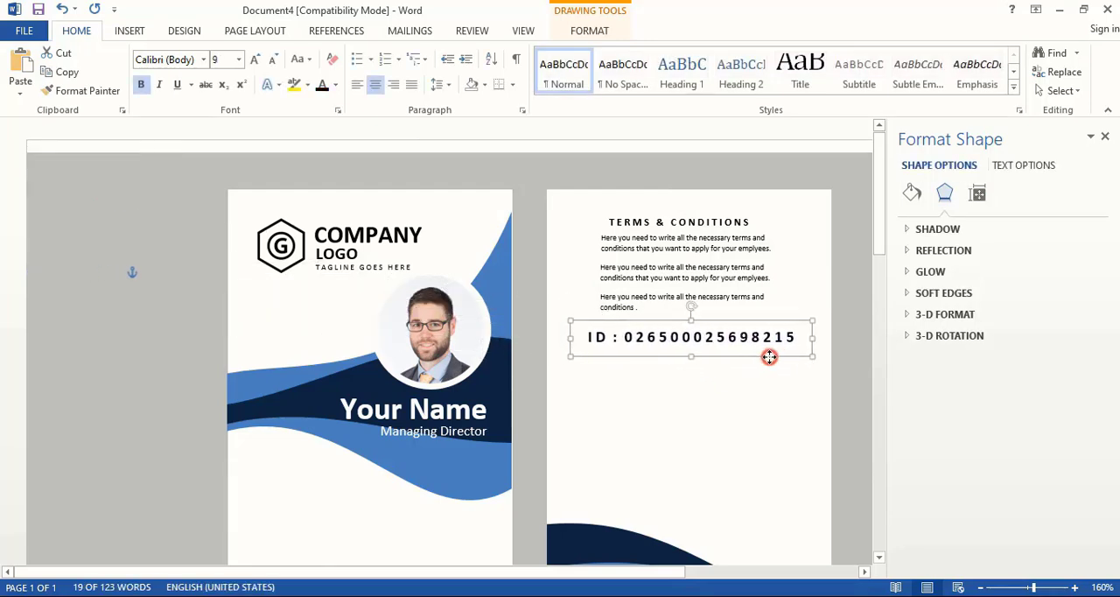
drag(606, 302, 416, 479)
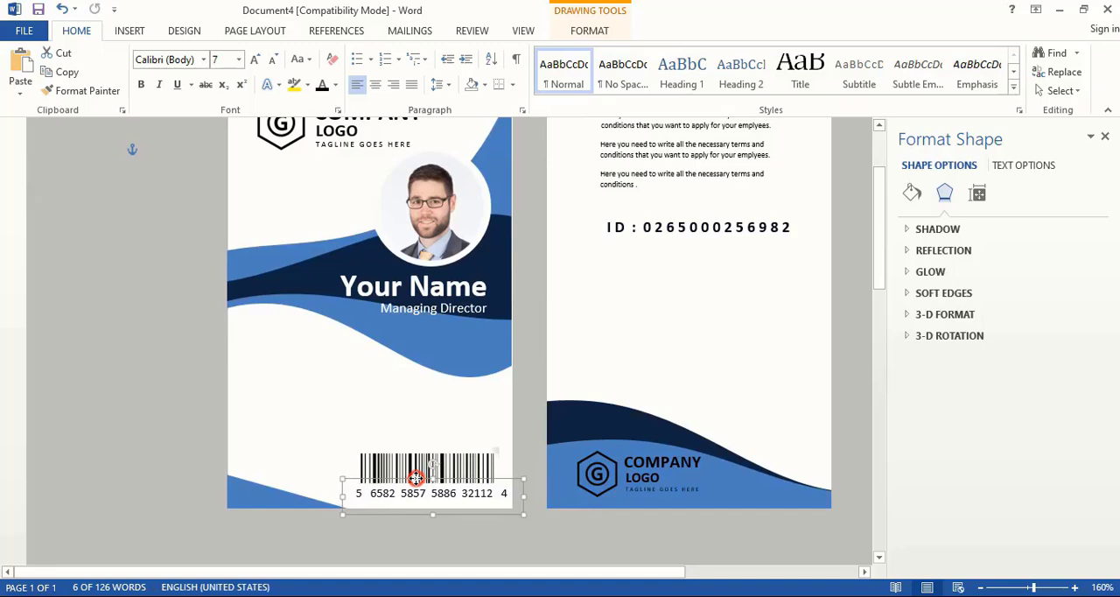
- Duplicate the TAGLINE GOES HERE text box just below the ID number line on the back card
click(367, 145)
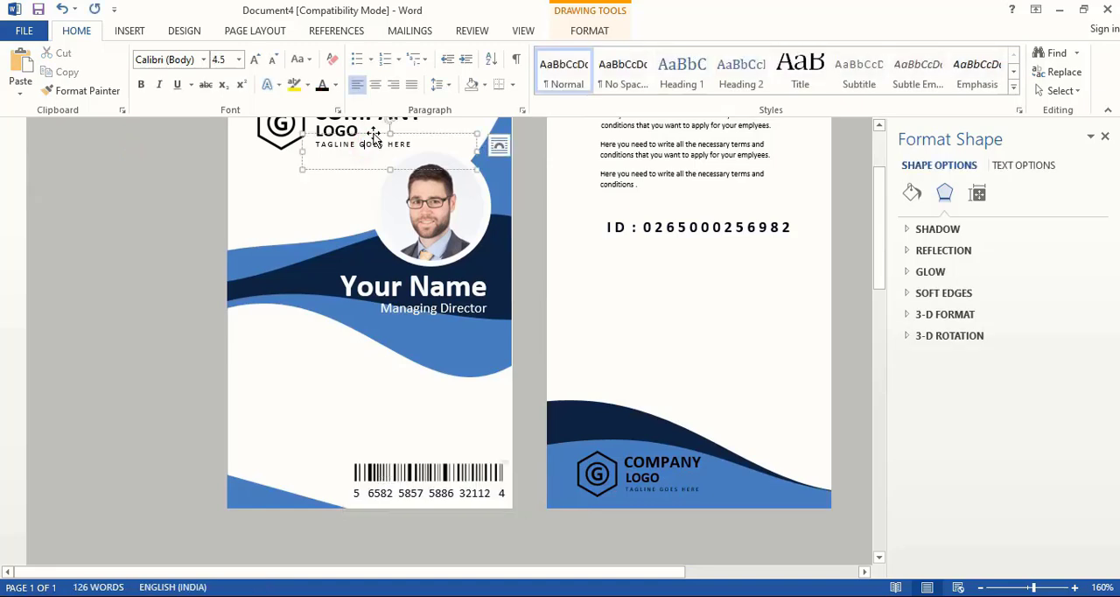
drag(375, 140, 684, 251)
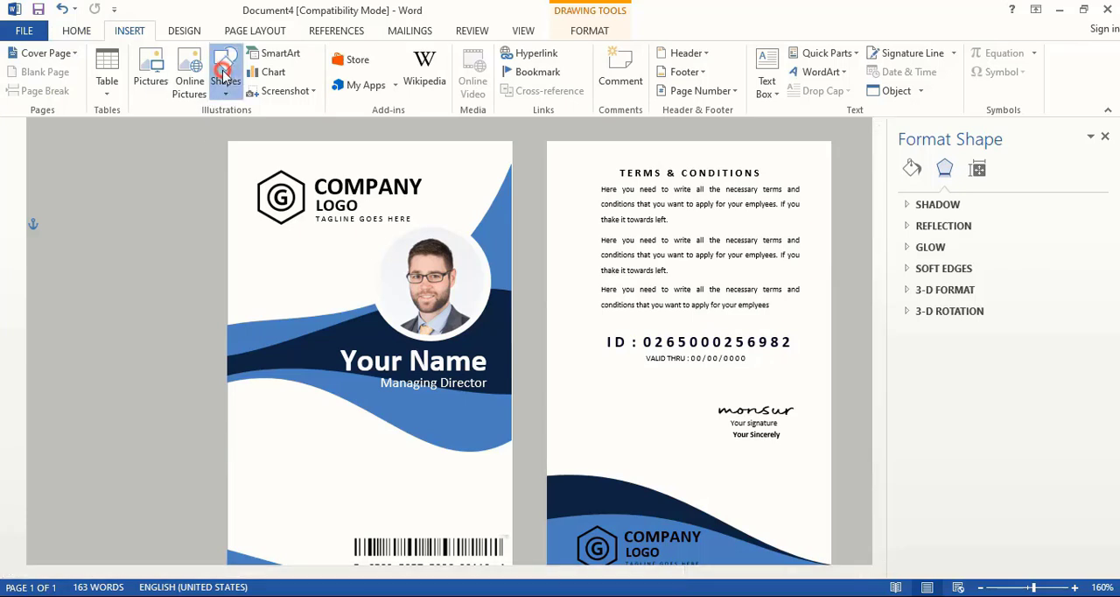
- Draw a small circle about 0.06" across in front of the first terms paragraph on the back card
click(224, 77)
click(285, 129)
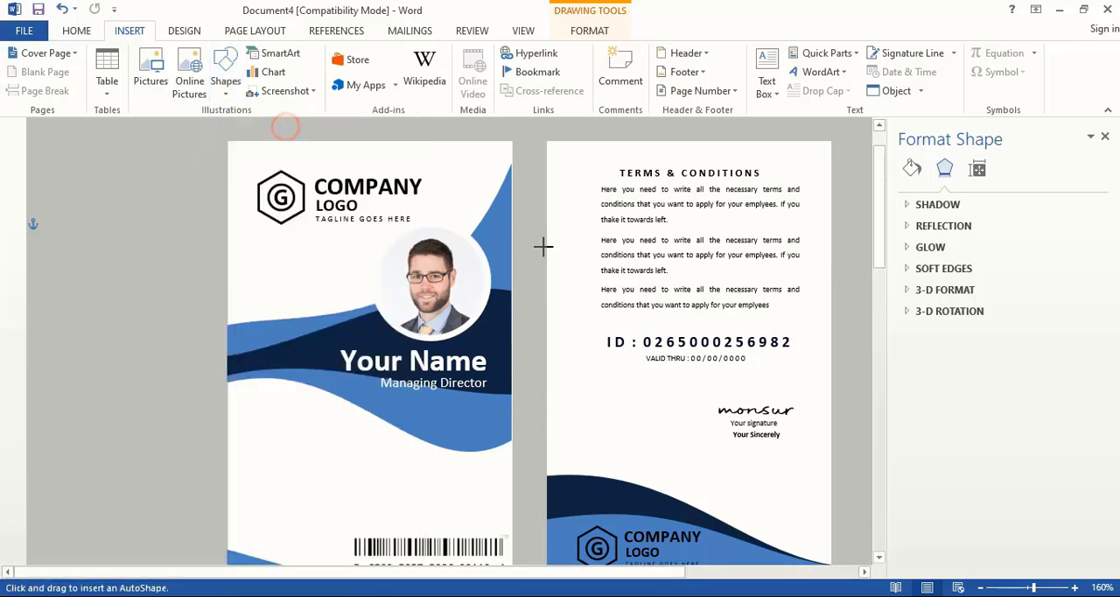
click(581, 182)
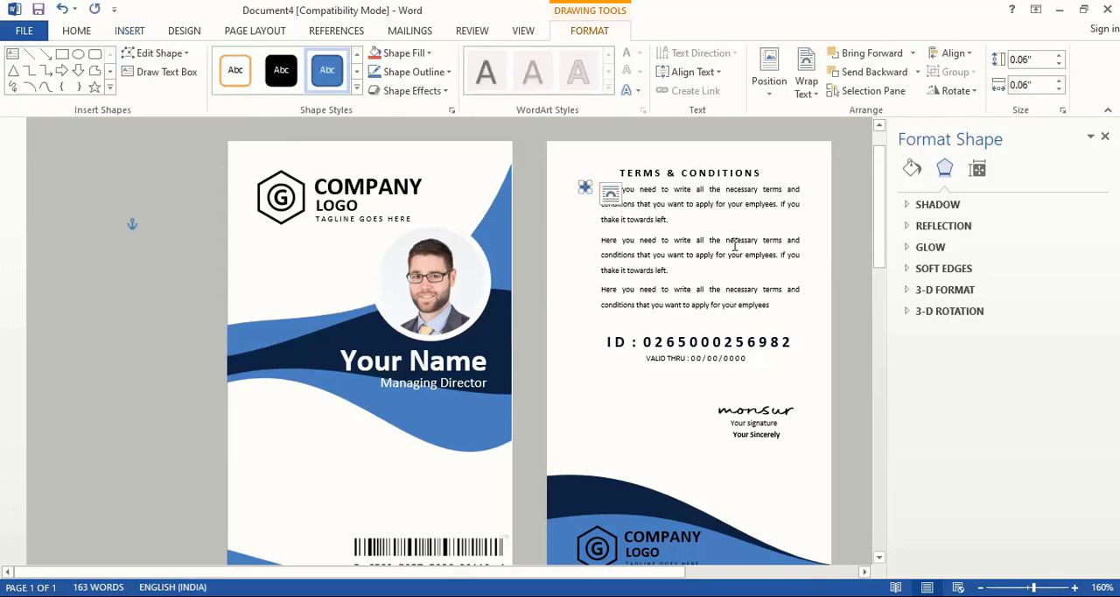
- Remove the small circle's outline and fill it with the dark navy from the recent colours
right_click(584, 188)
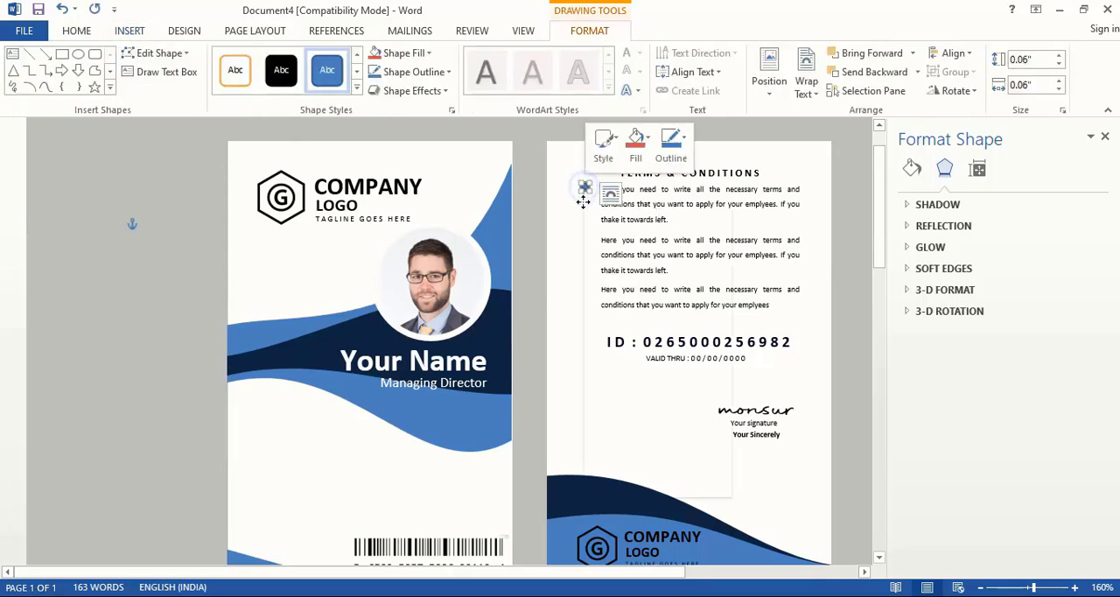
click(643, 485)
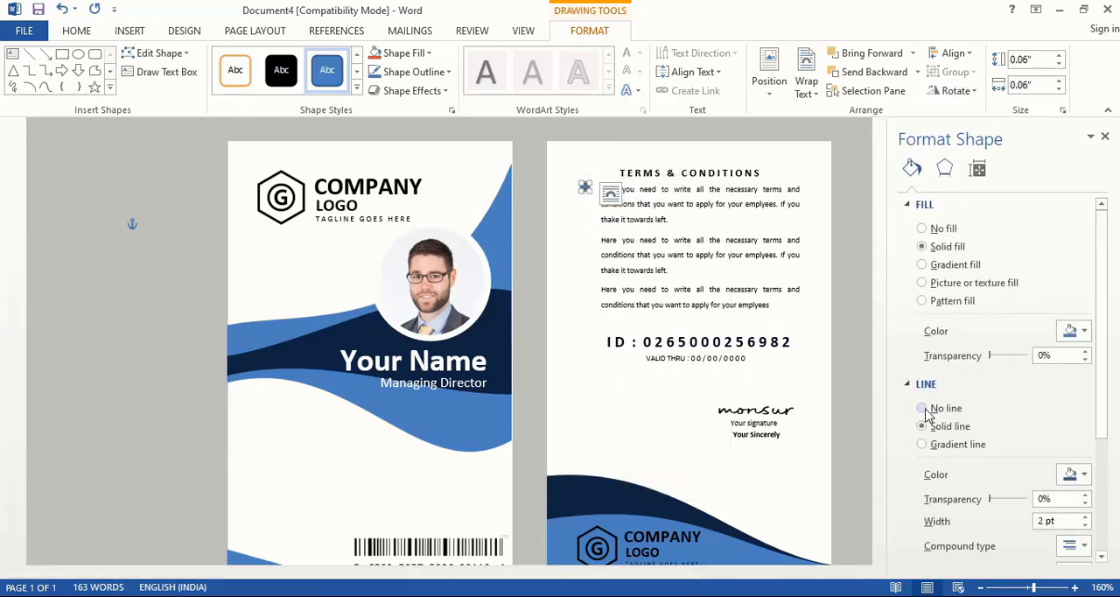
click(924, 409)
click(1085, 332)
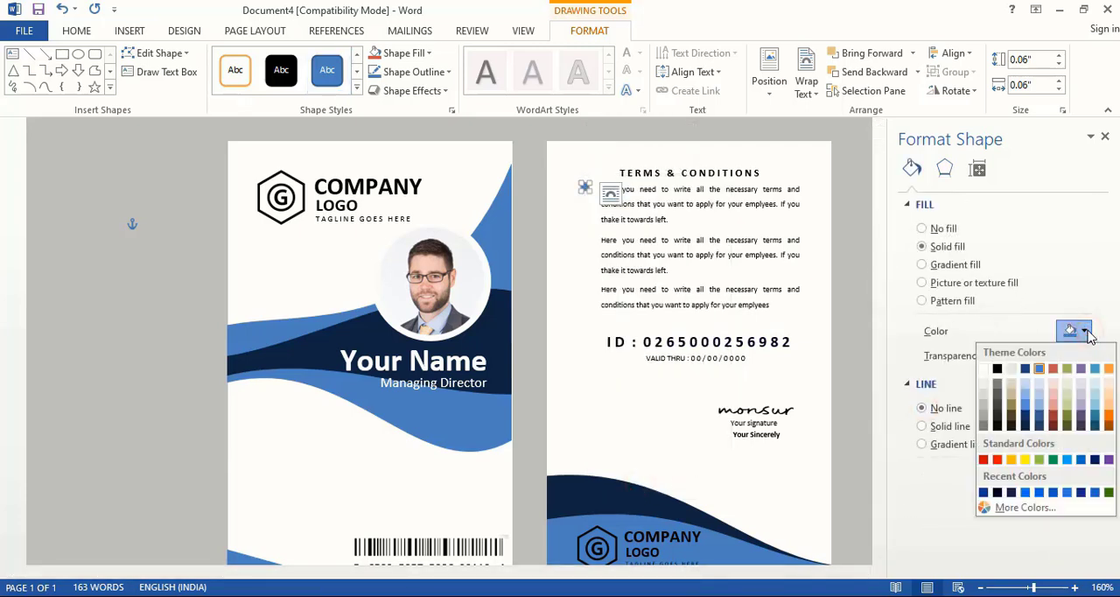
click(997, 494)
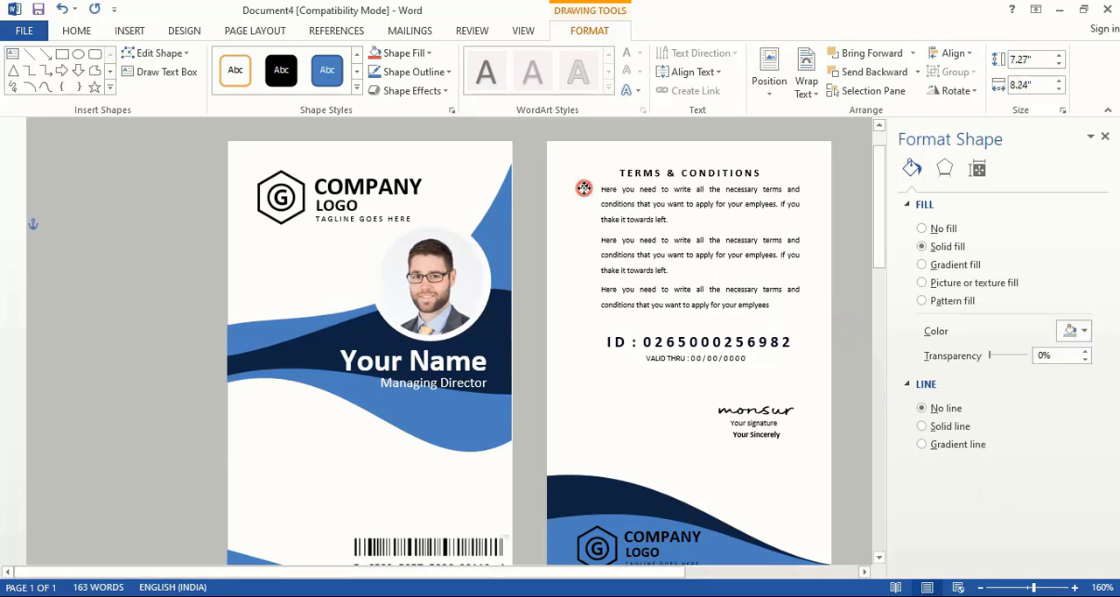
- Align the navy bullet circle with the first terms paragraph and duplicate it beside the second and third paragraphs
click(585, 192)
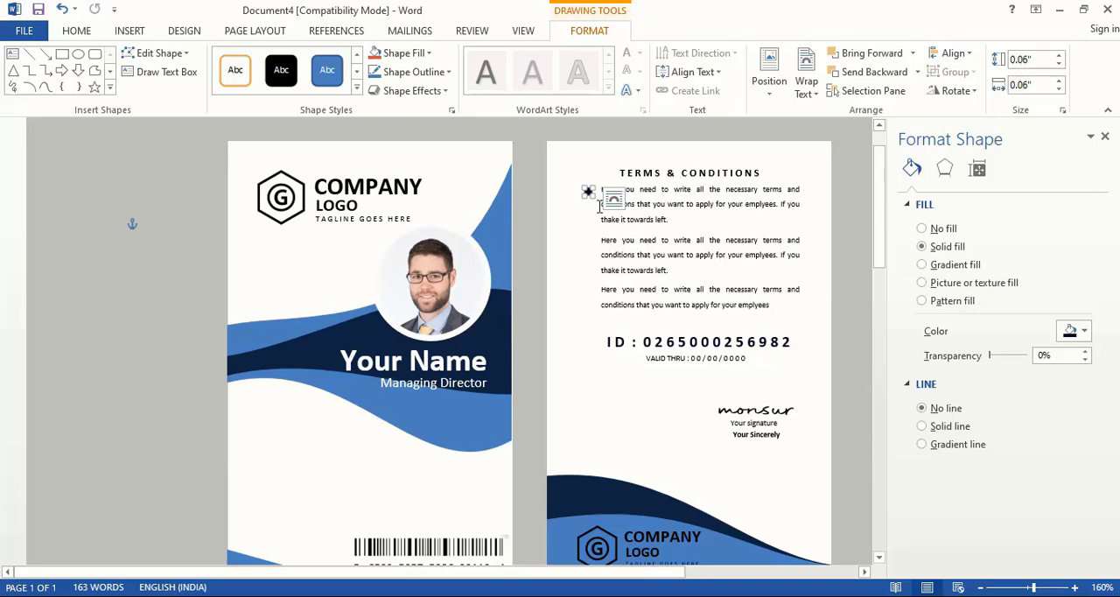
drag(590, 197, 592, 245)
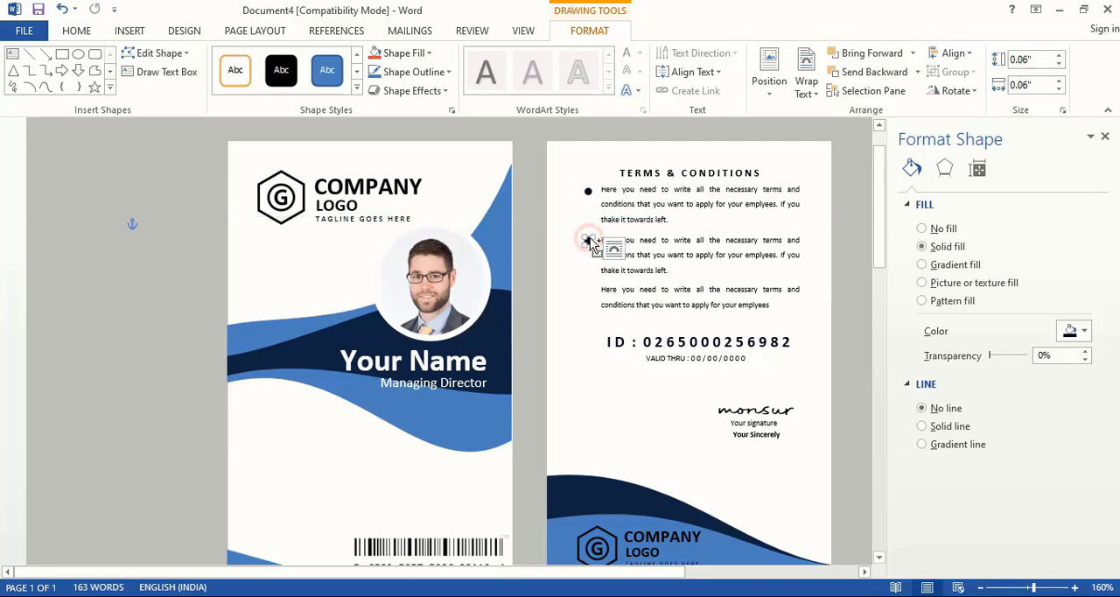
click(589, 273)
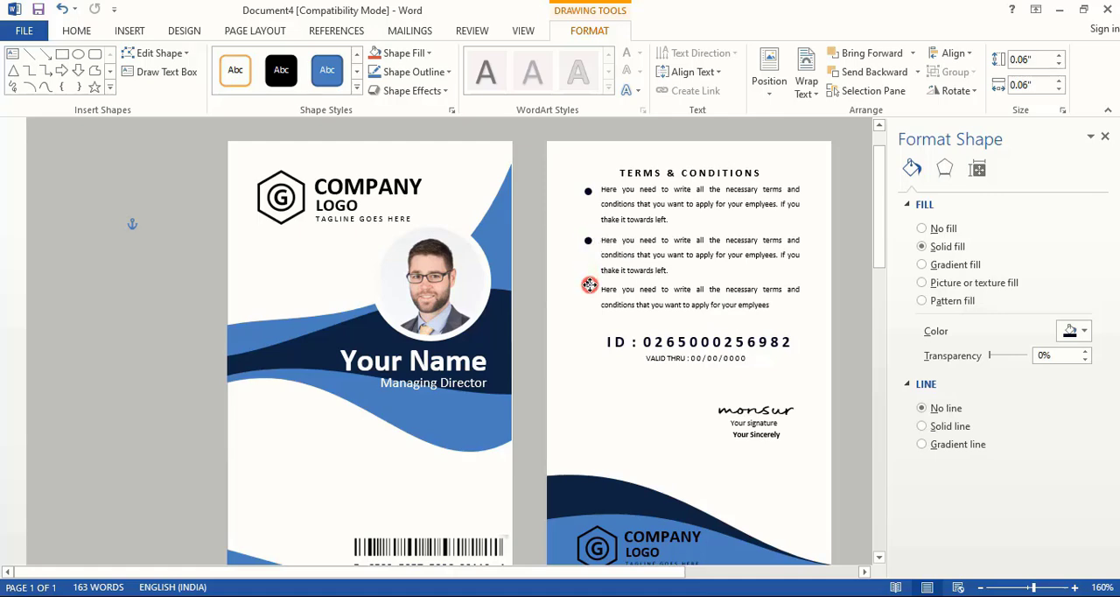
drag(591, 287, 590, 289)
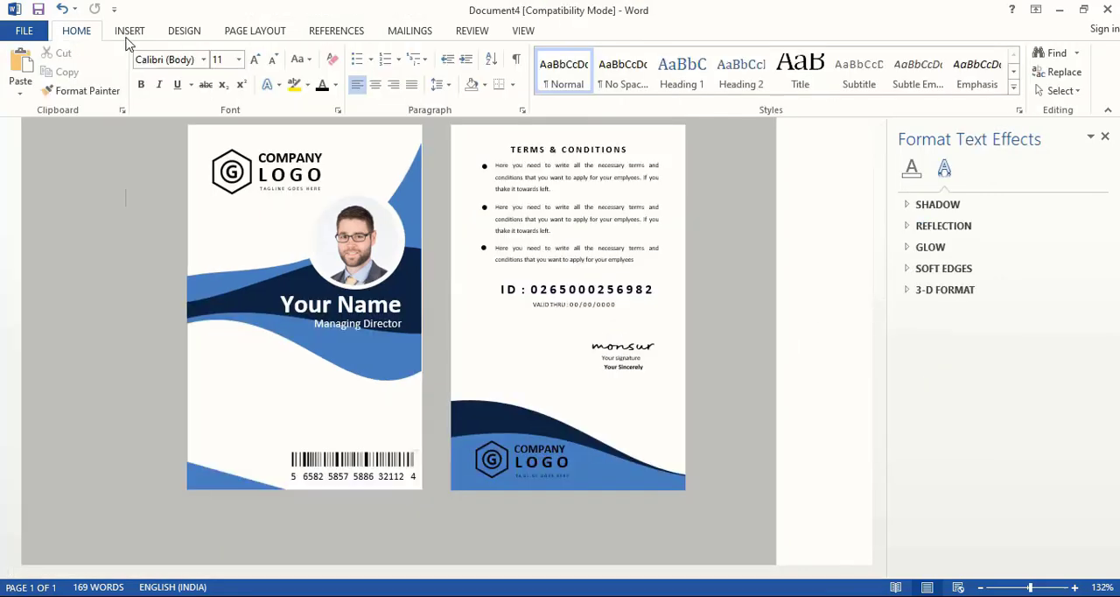
- Insert the 42.1 phone picture in front of the text, shrink it to about 0.17" and place it below the front card's wave
click(128, 31)
click(151, 67)
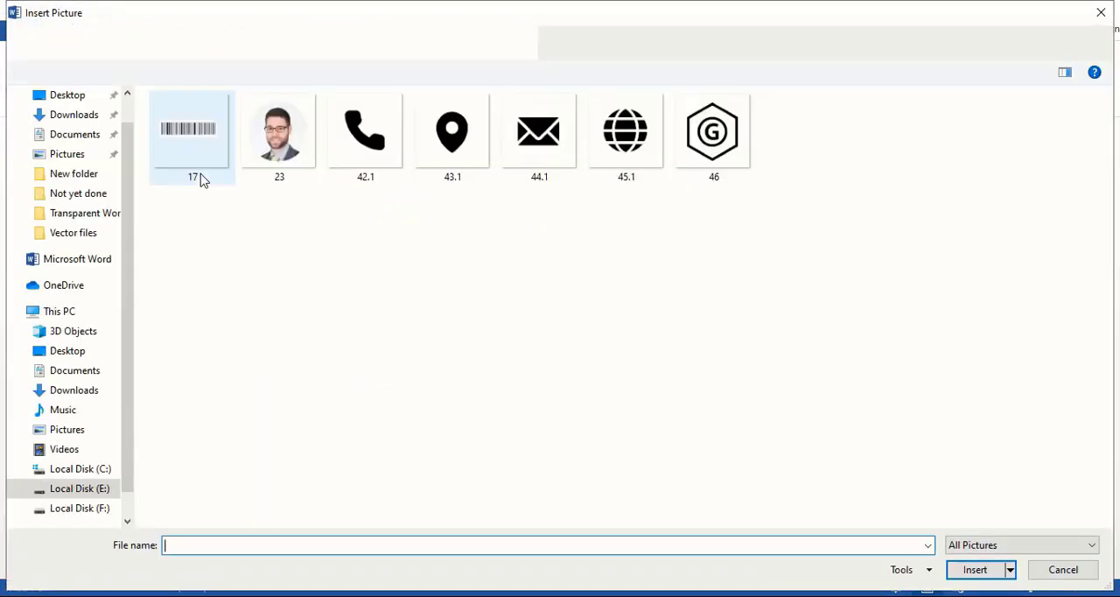
double_click(365, 130)
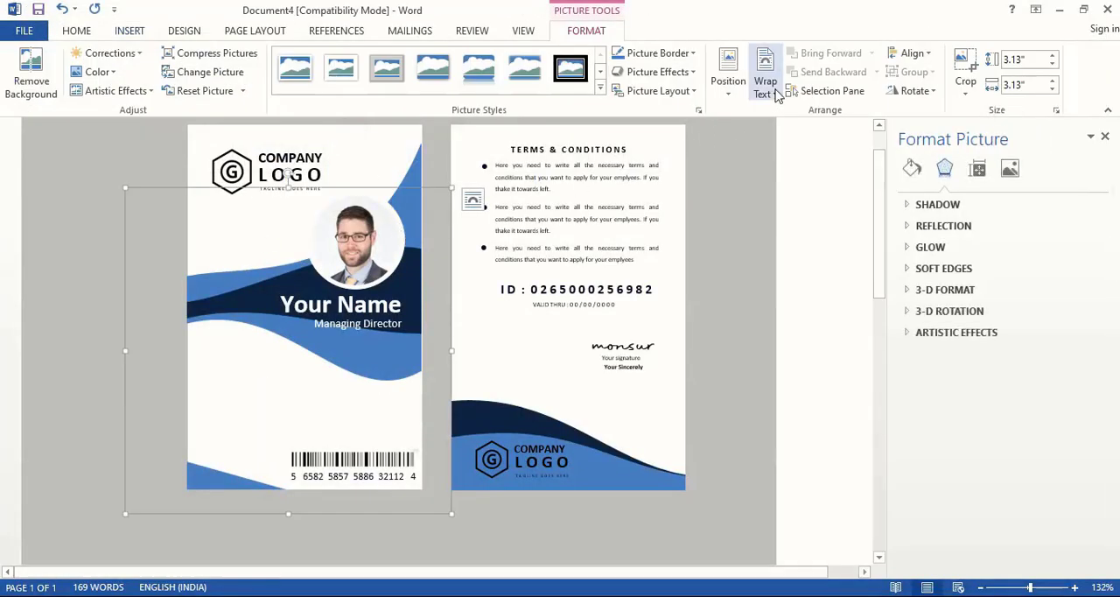
click(766, 88)
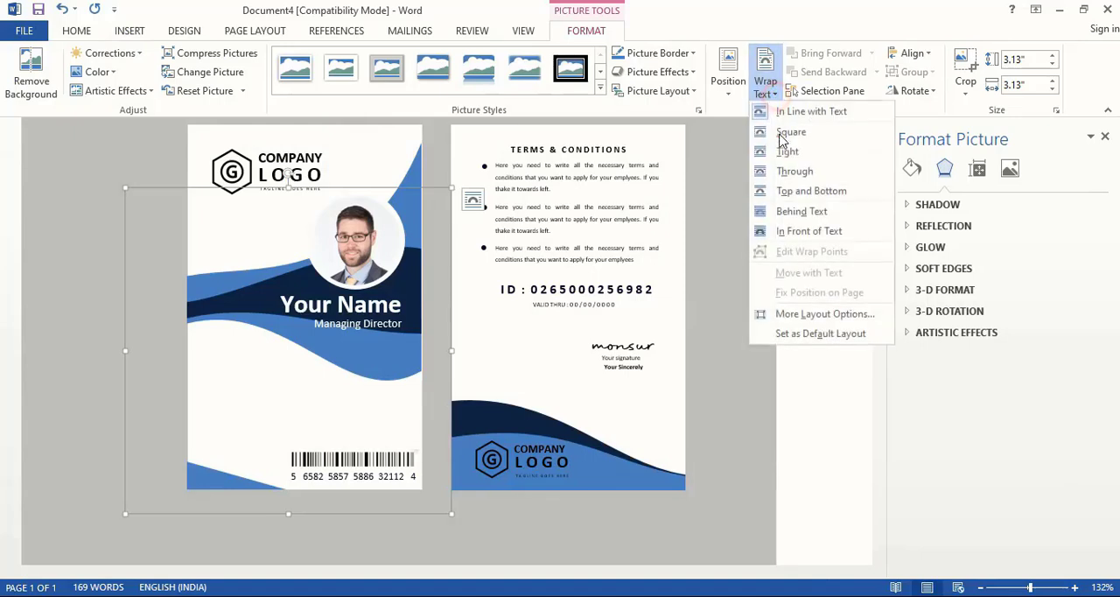
click(809, 231)
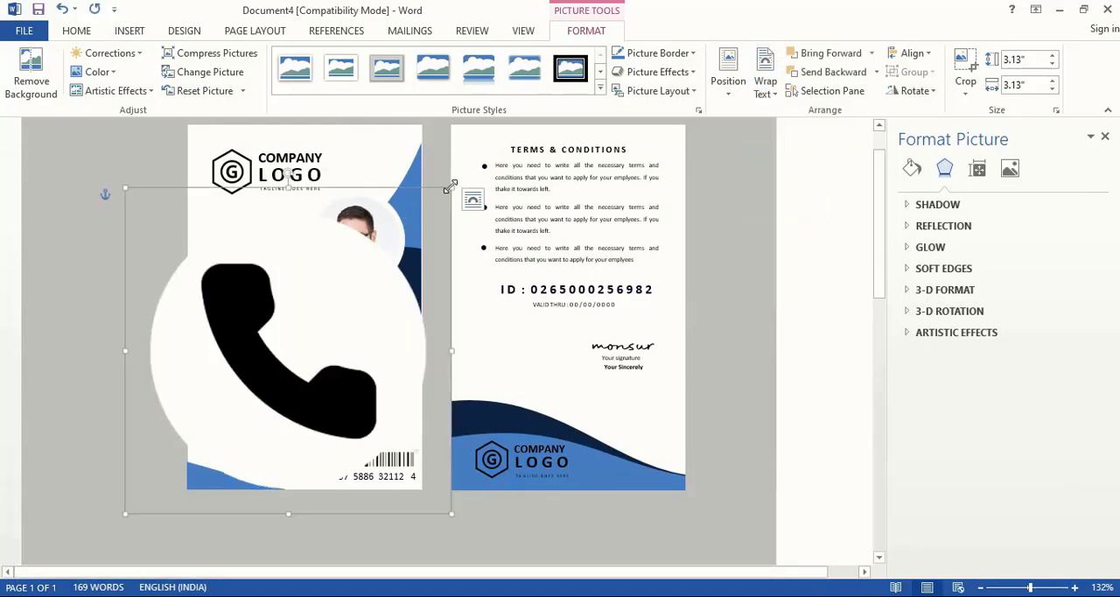
drag(450, 186, 273, 327)
drag(196, 424, 223, 363)
click(326, 537)
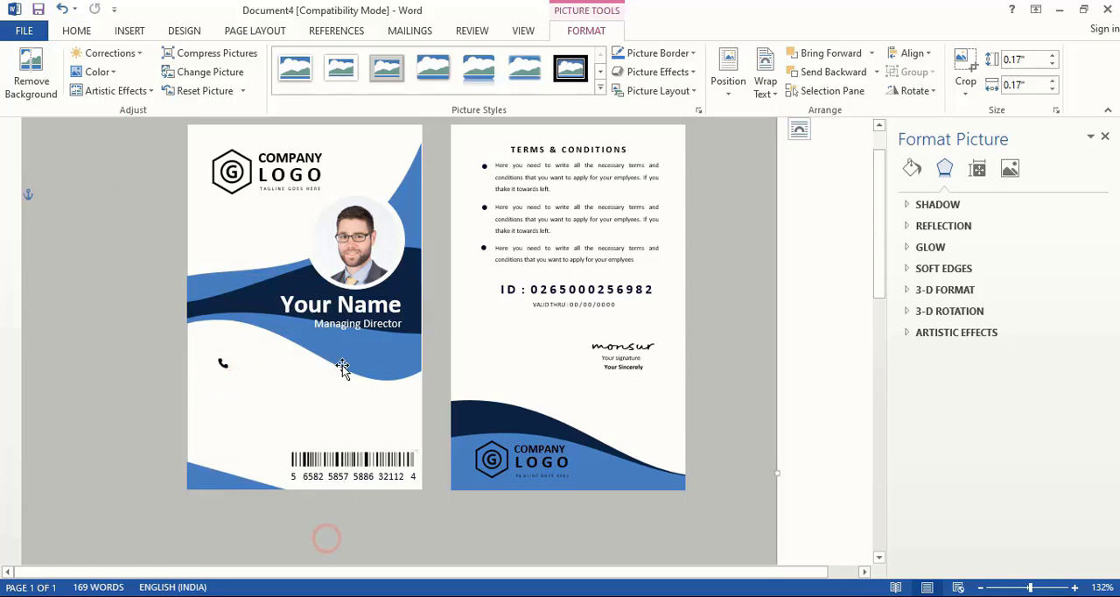
- Add the 44.1 envelope picture in front of the text, shrink it beneath the phone icon, and place the location pin below the globe
click(129, 30)
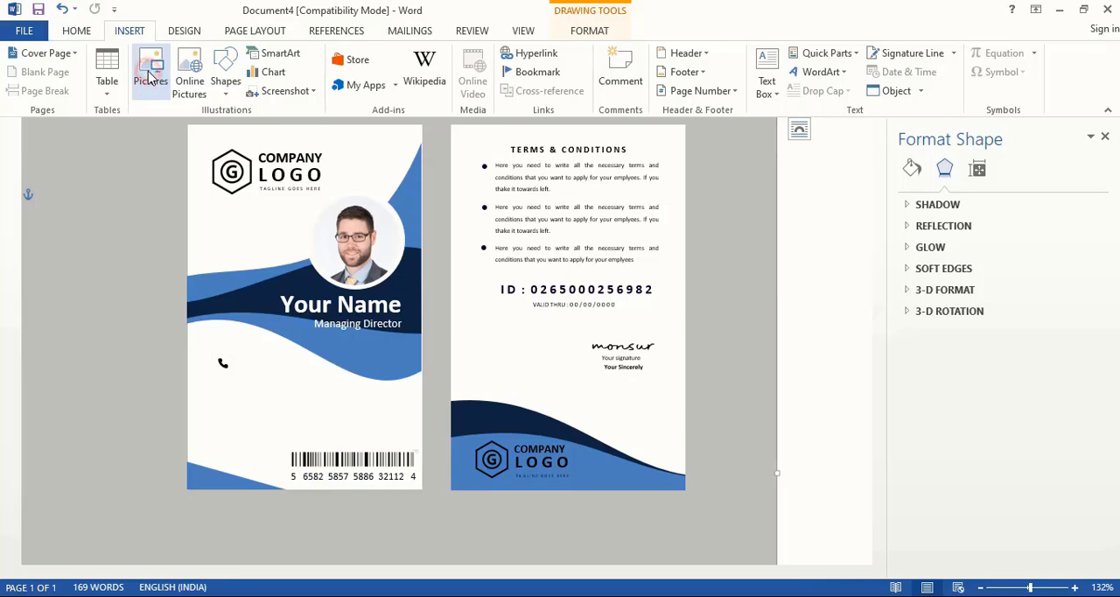
click(150, 74)
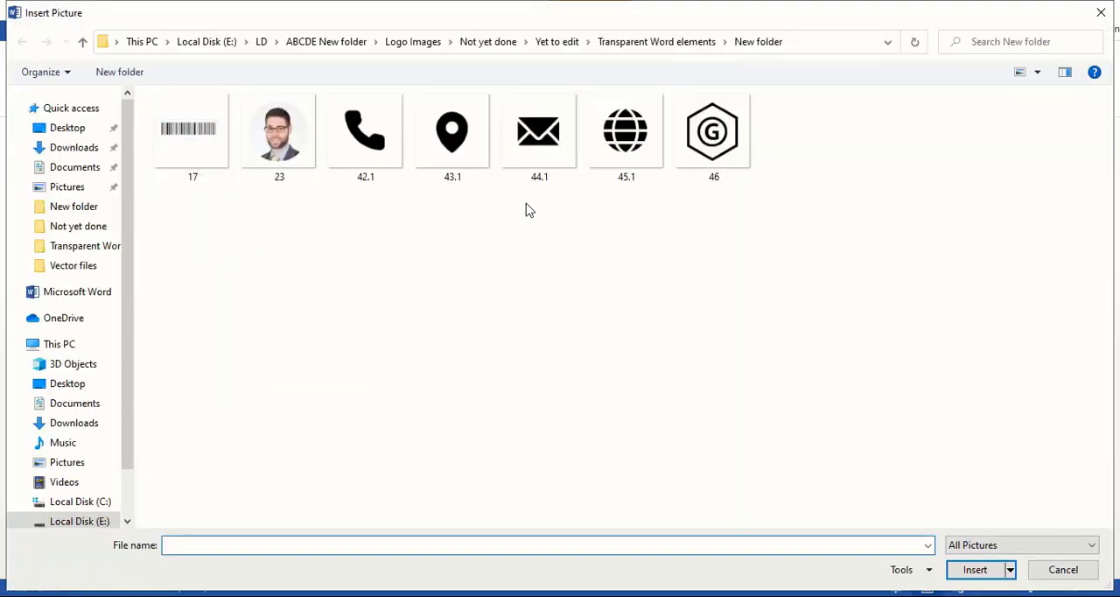
double_click(527, 155)
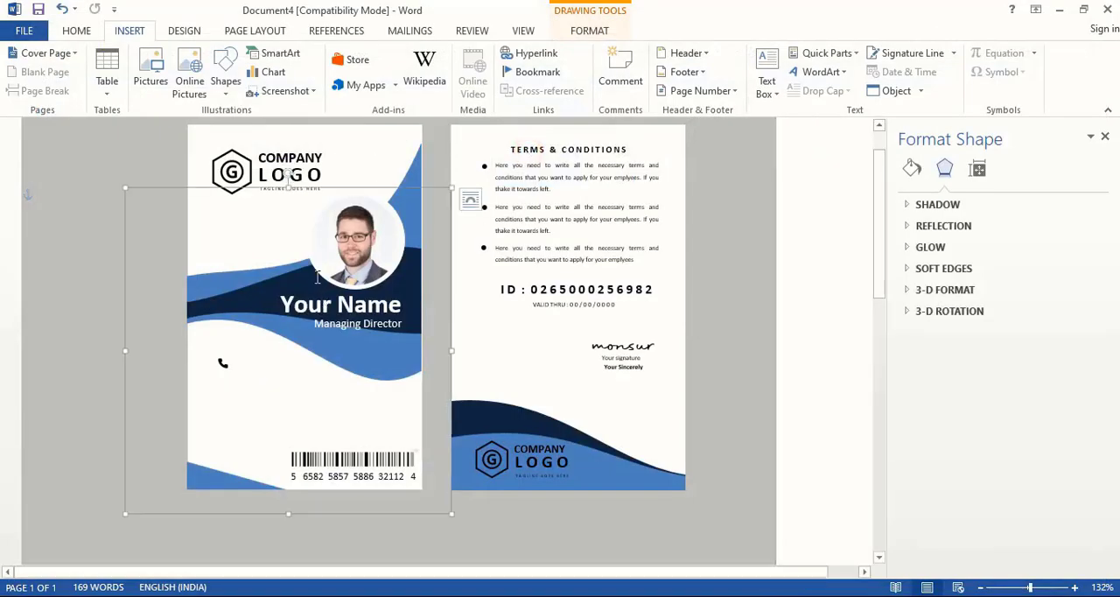
click(774, 94)
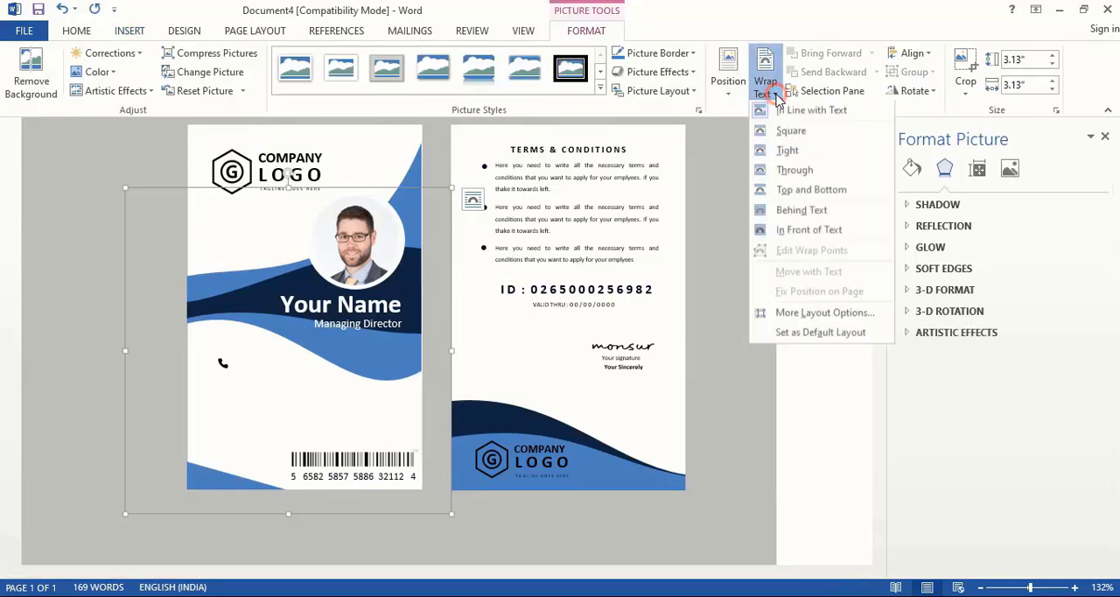
click(792, 229)
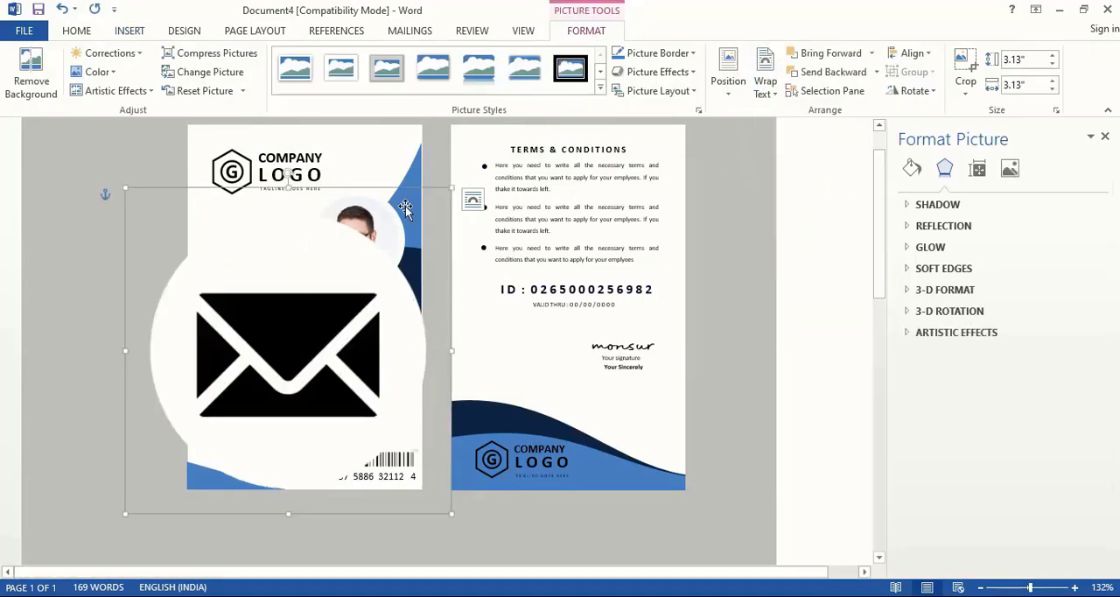
drag(451, 188, 280, 359)
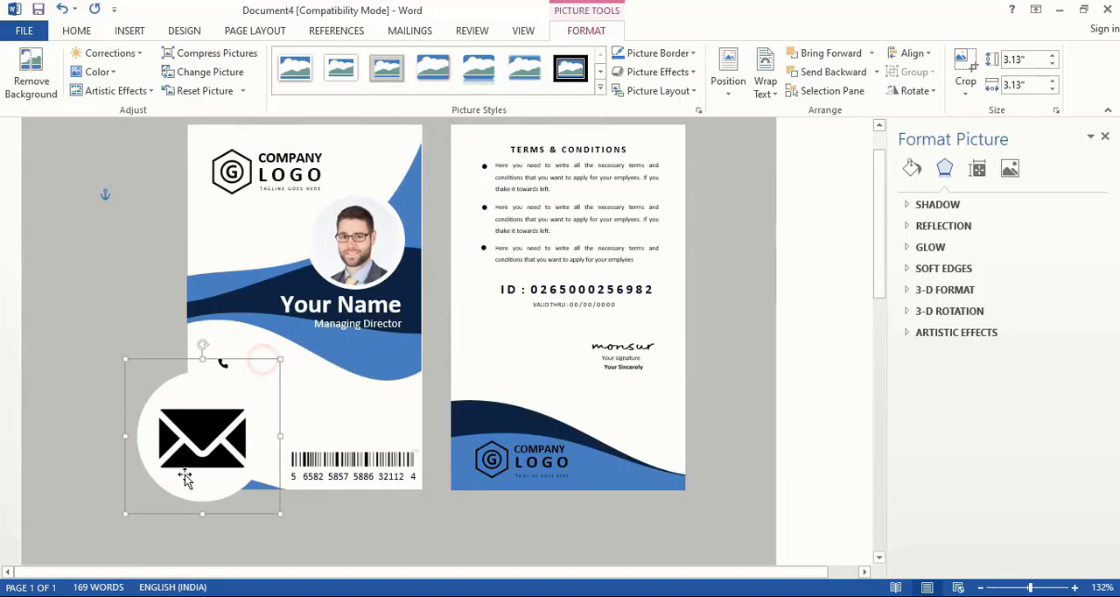
drag(127, 515, 217, 365)
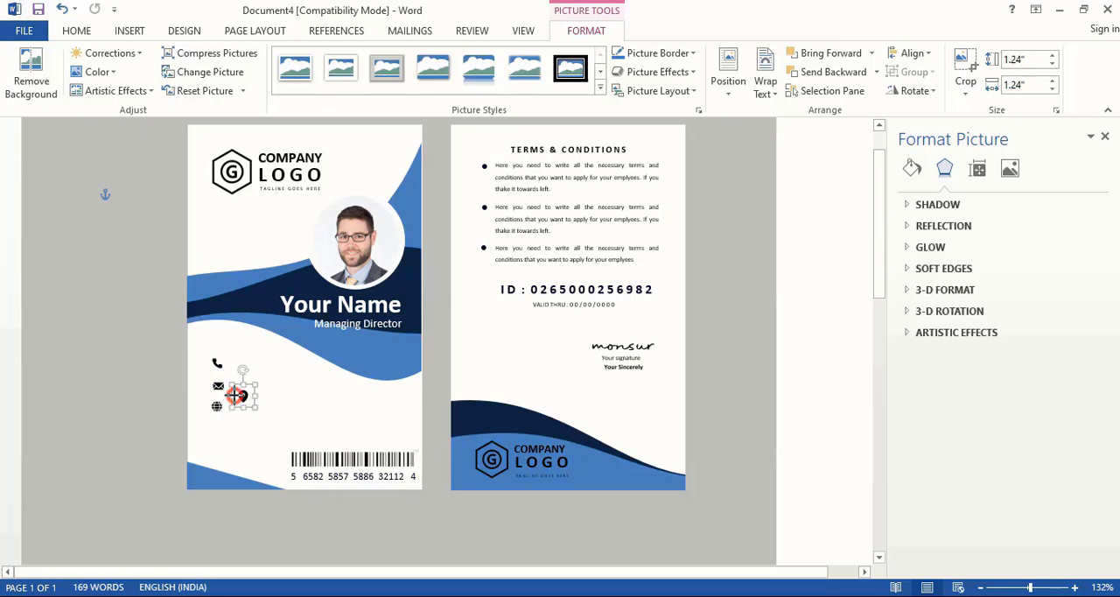
drag(237, 395, 218, 425)
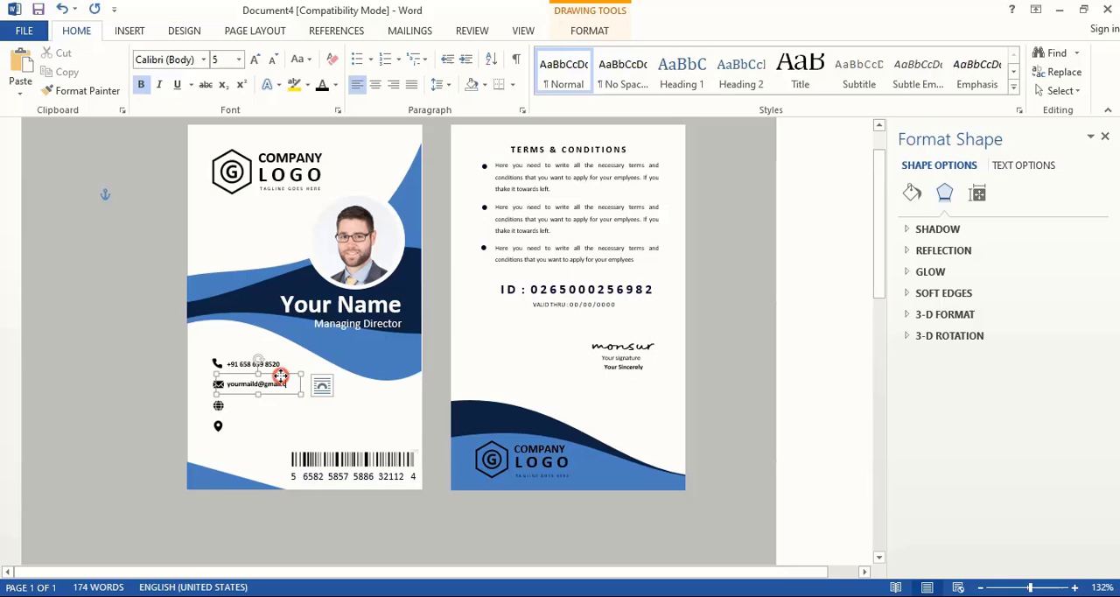
drag(275, 379, 278, 394)
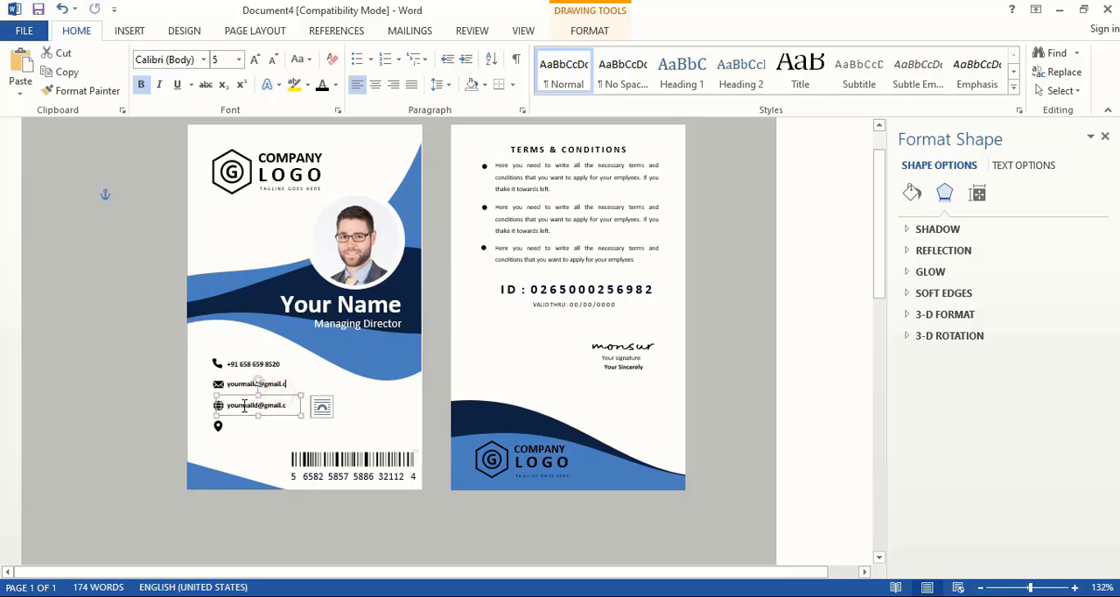
double_click(262, 405)
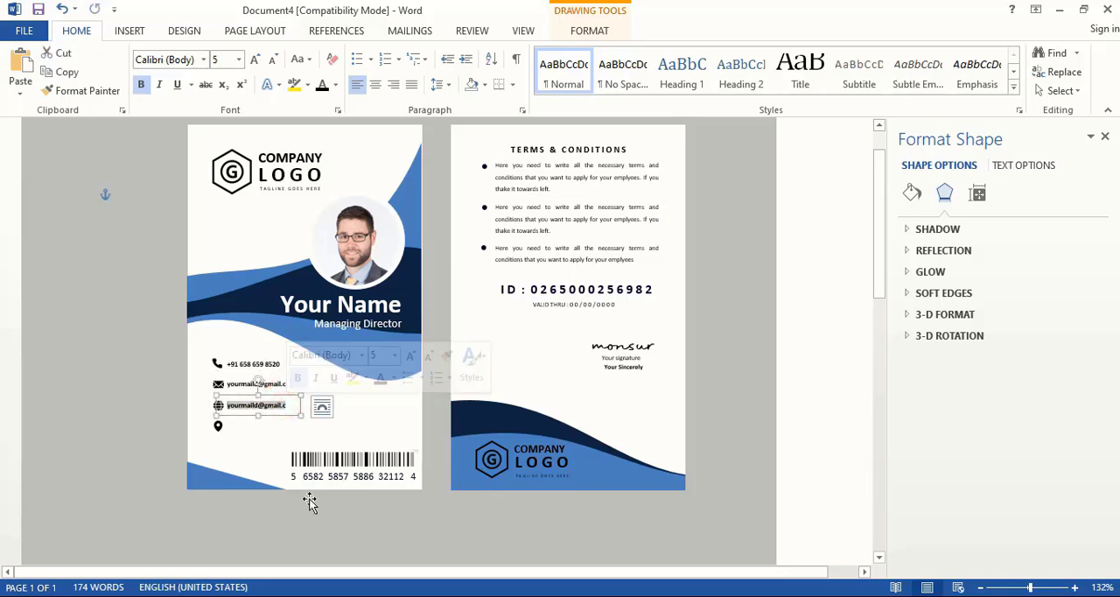
text(www.your)
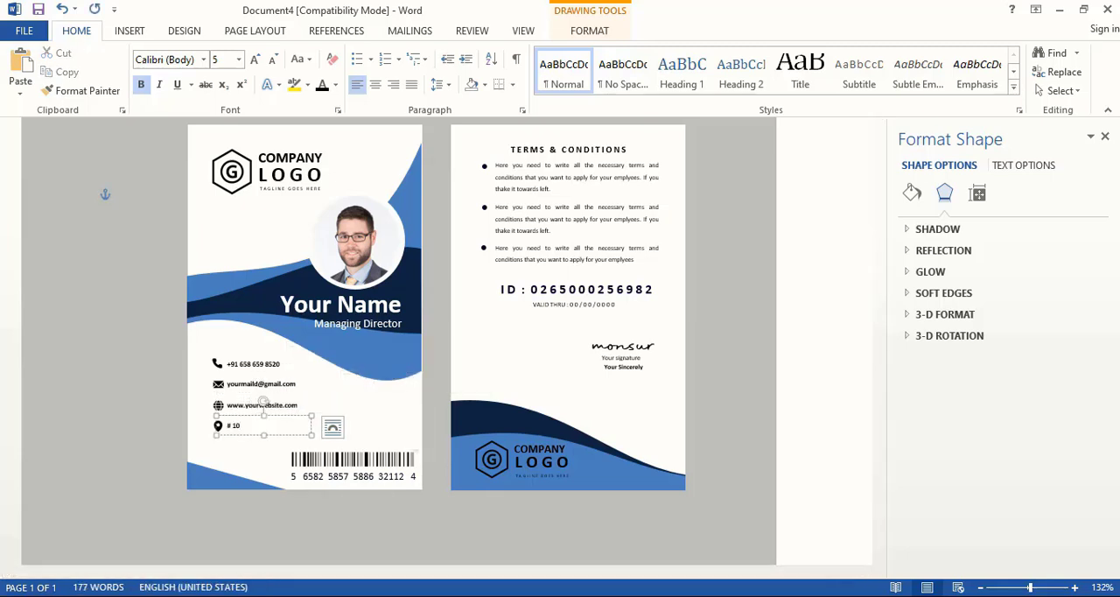
text(0, 20th street, bangalore,)
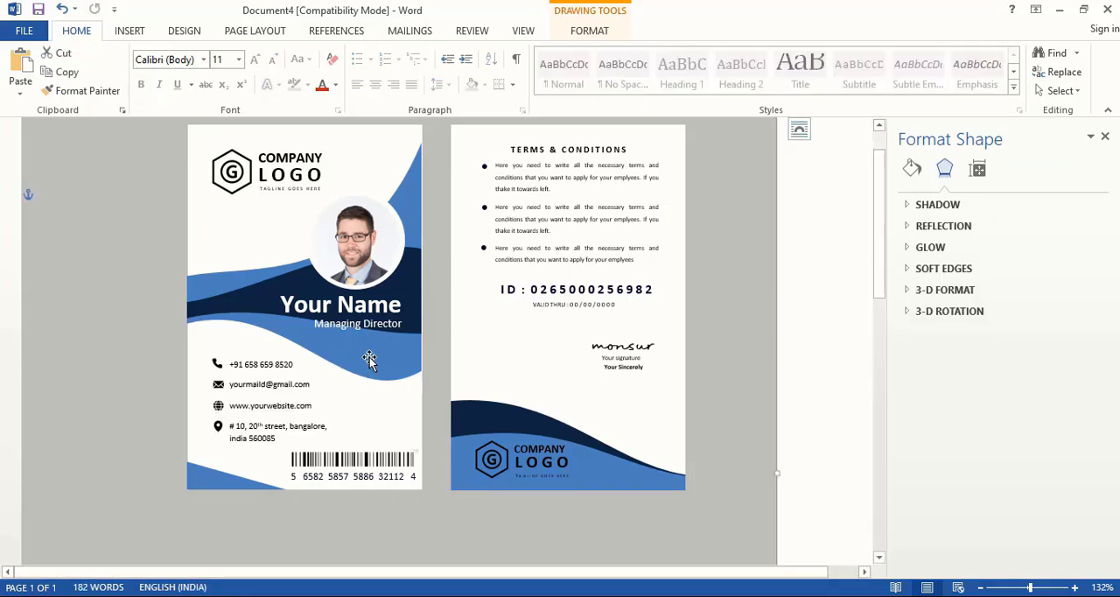
- Fill the front card's large light-blue wave with the second-darkest aqua theme colour
click(369, 359)
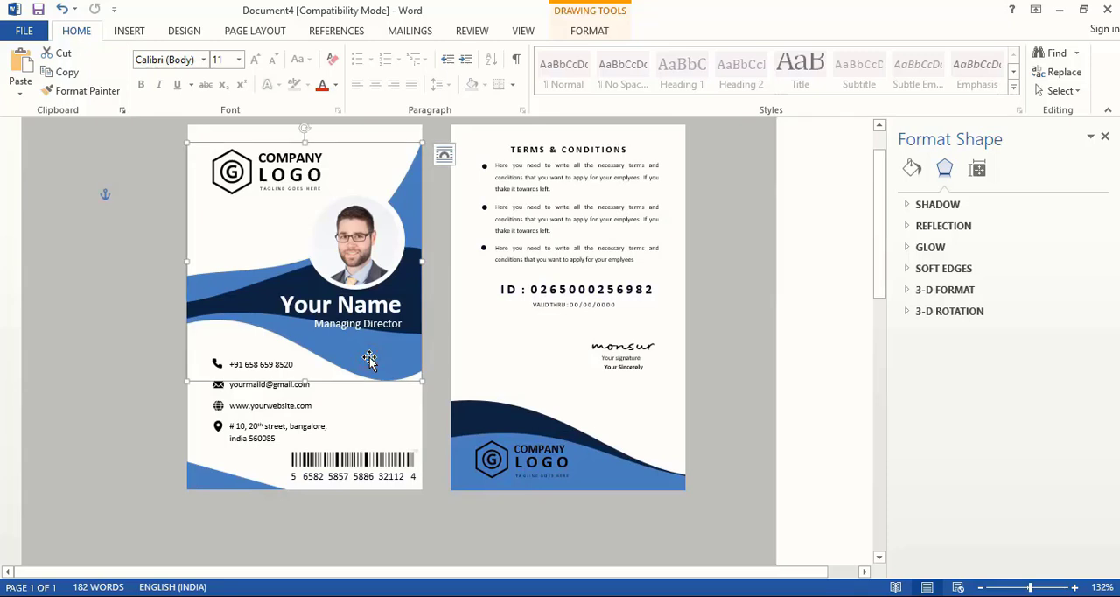
right_click(369, 356)
click(426, 346)
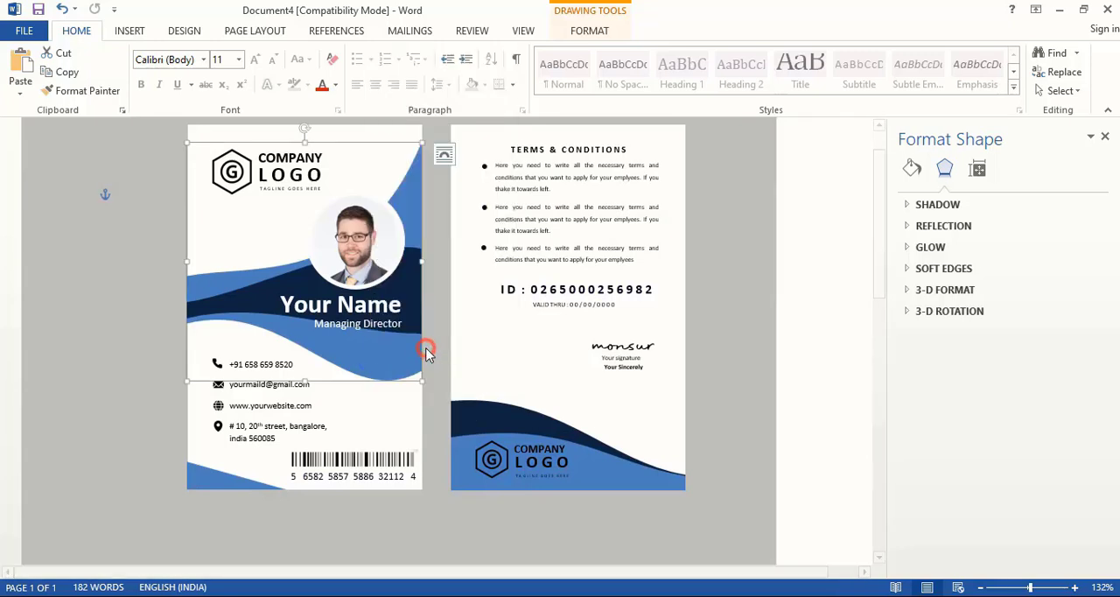
click(1085, 331)
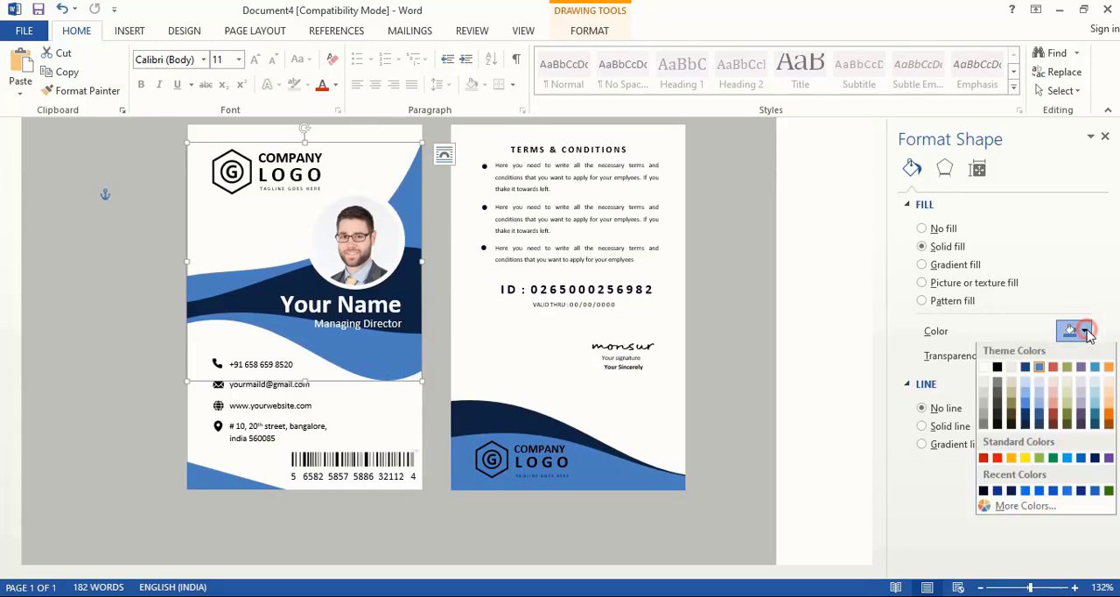
click(1094, 420)
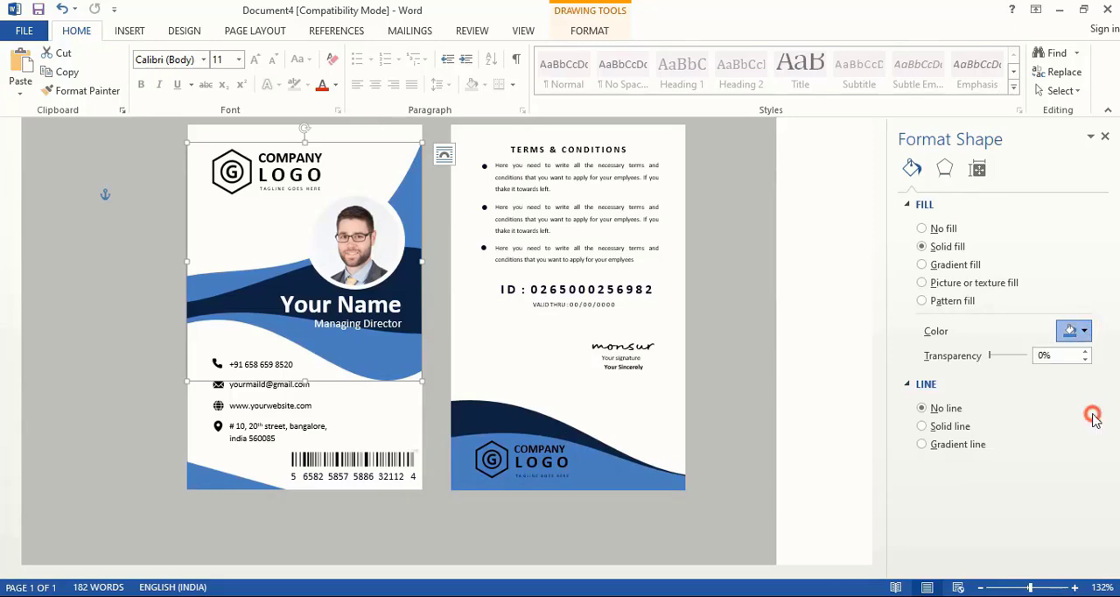
click(794, 353)
- Fill the front card's navy wave band and the blue triangle in its lower corner with Aqua, Accent 5, Darker 50%
click(415, 291)
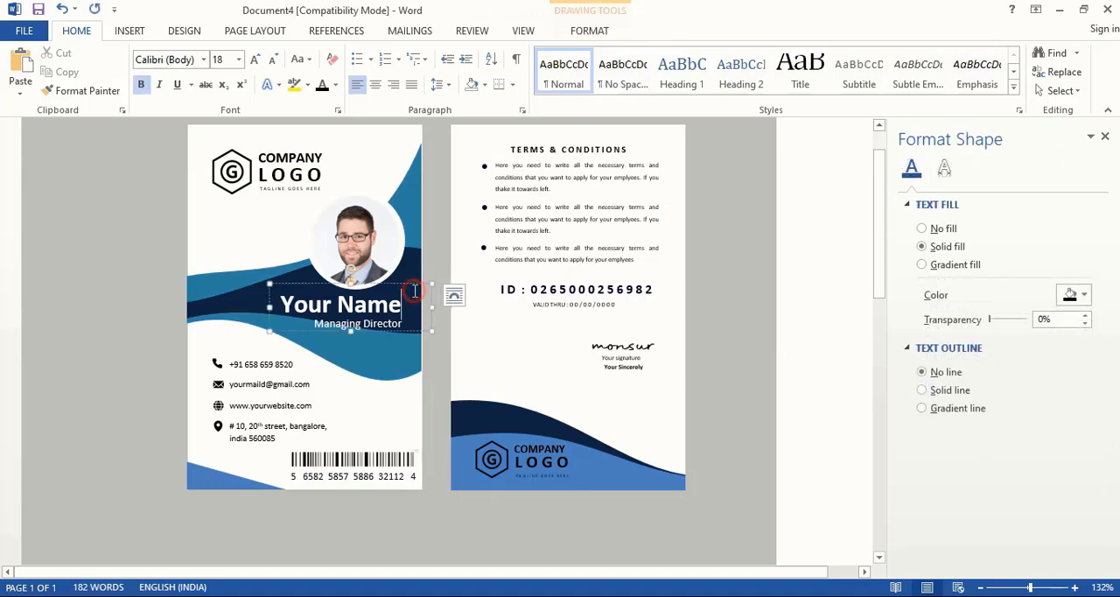
click(236, 303)
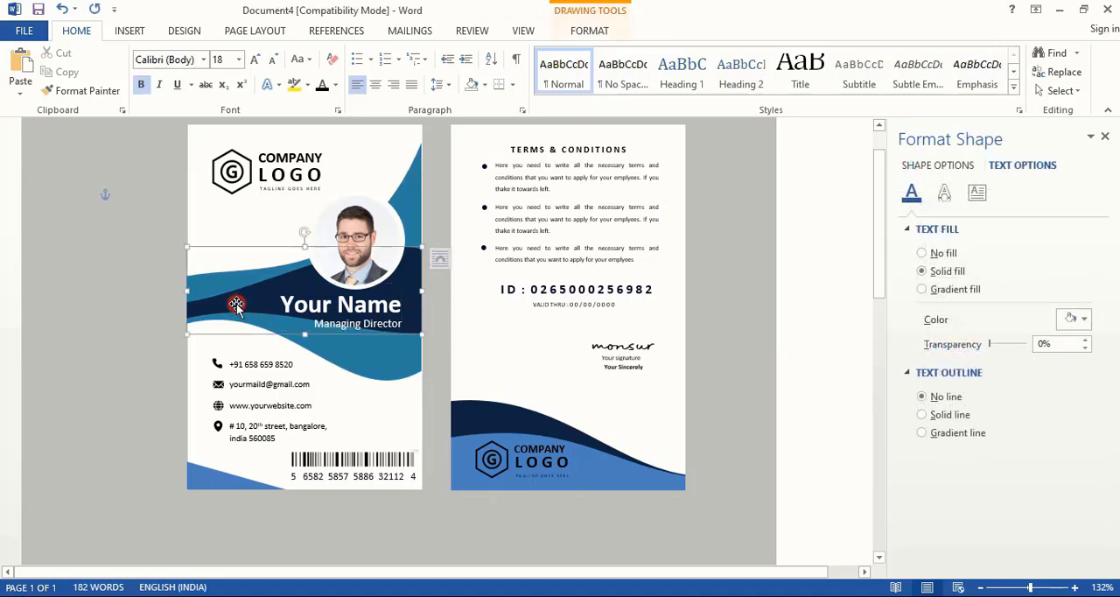
click(1083, 330)
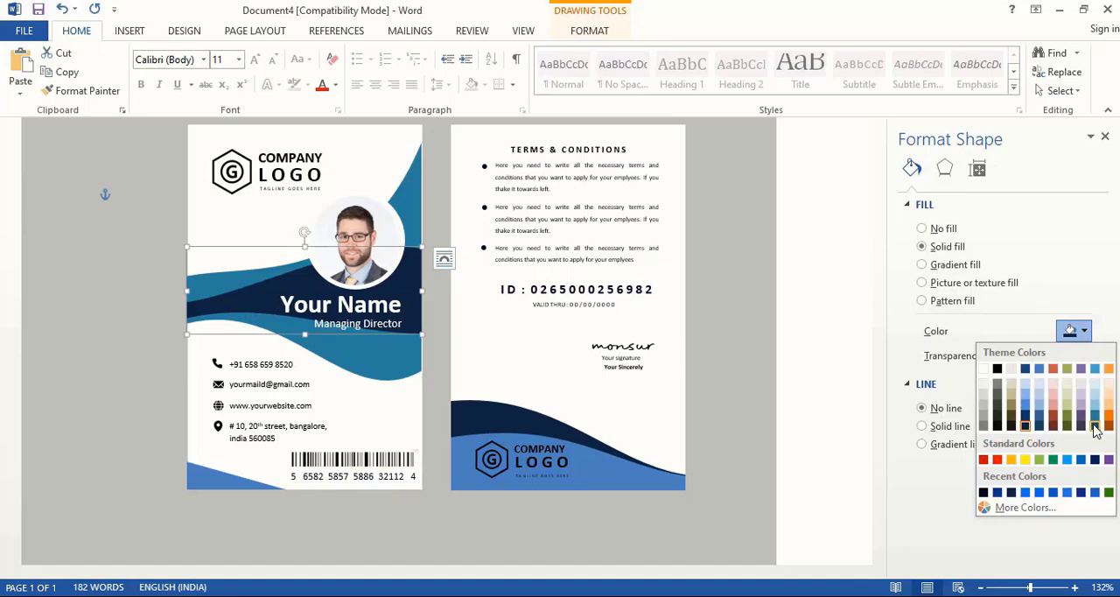
click(1094, 427)
click(236, 477)
click(1083, 331)
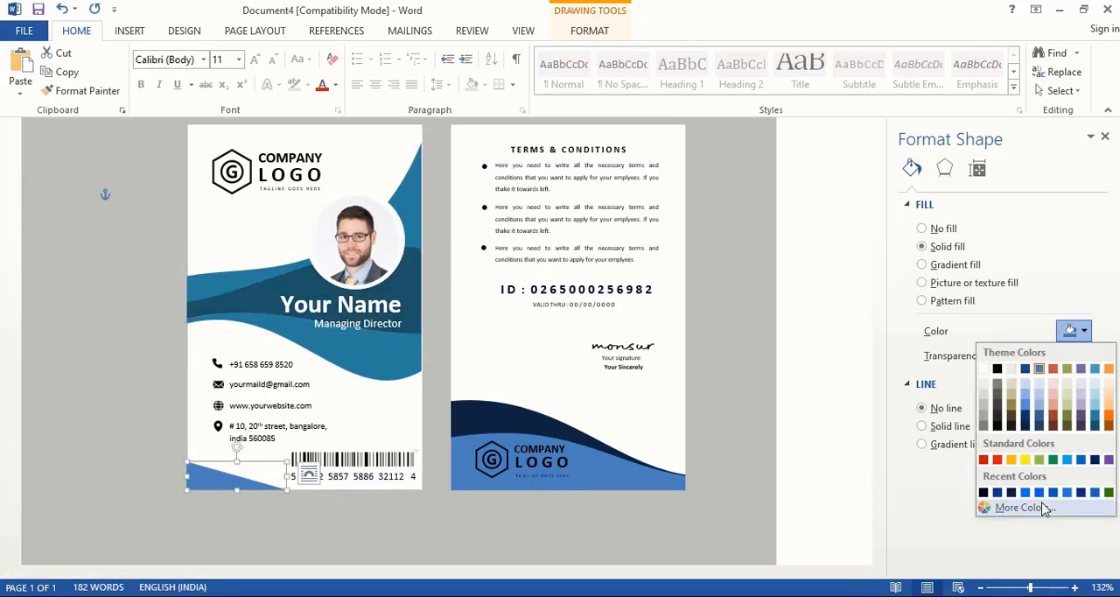
click(1093, 426)
- Fill the back card's navy wave with the second-darkest aqua theme colour
click(471, 418)
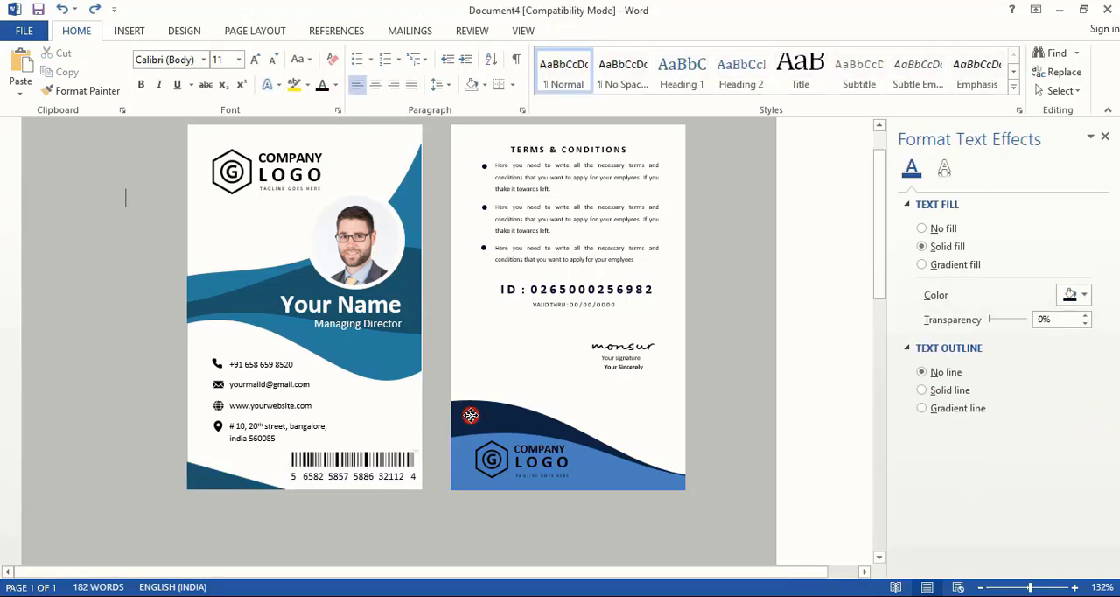
click(471, 414)
click(1085, 331)
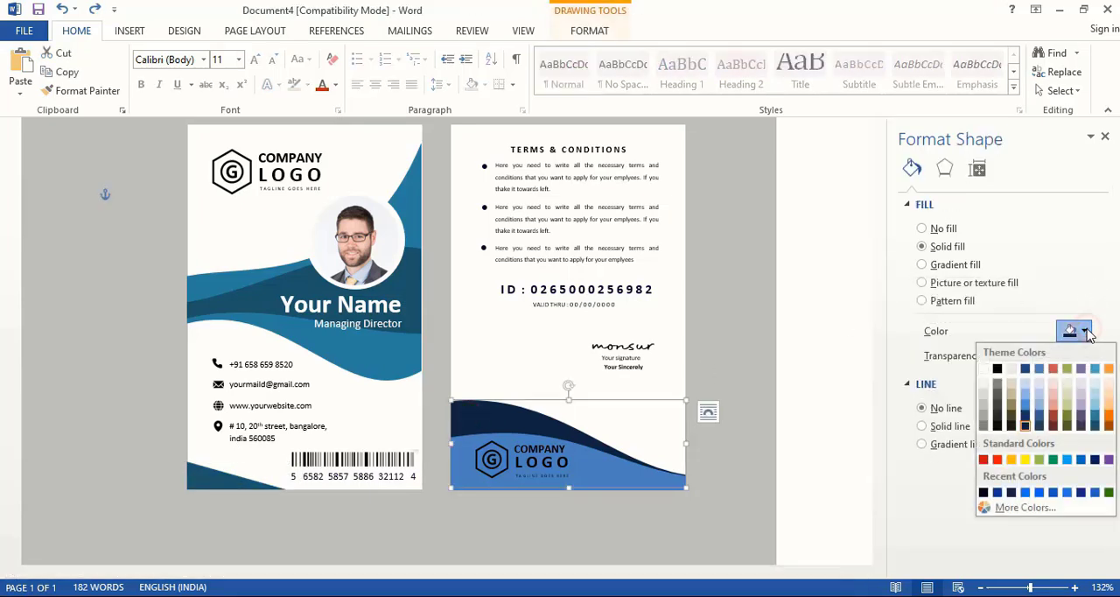
click(1097, 422)
click(798, 470)
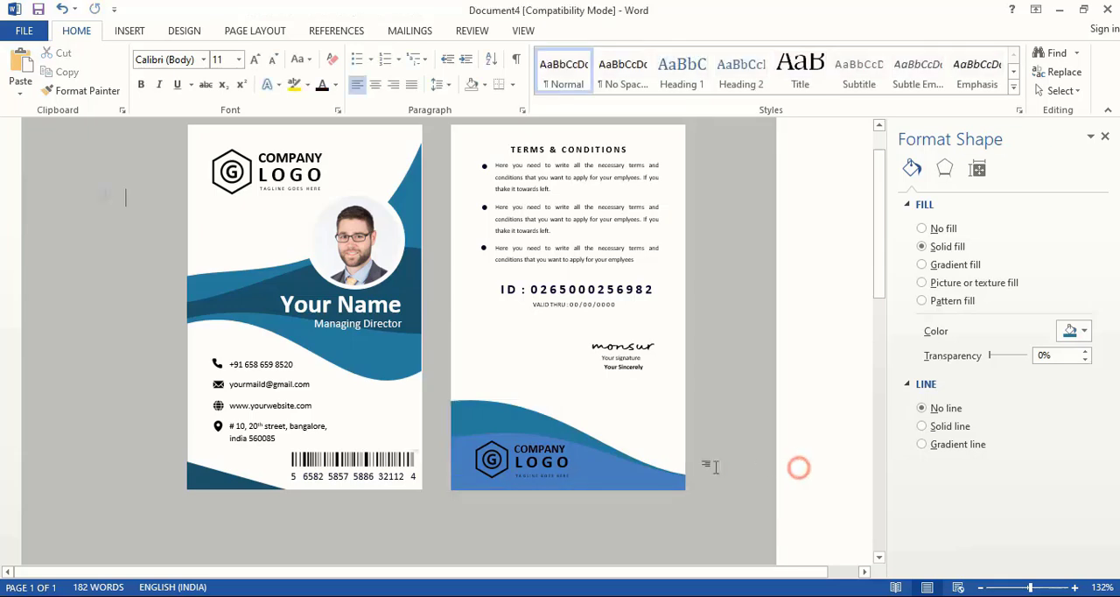
- Fill the back card's blue wave behind the logo with Aqua, Accent 5, Darker 50%
click(466, 477)
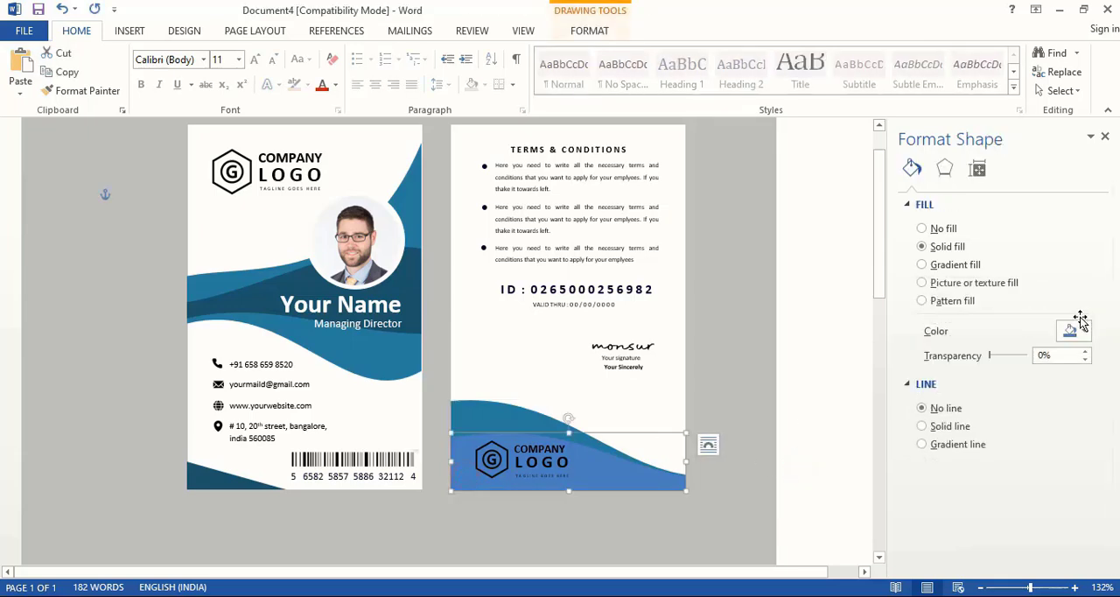
click(1084, 330)
click(1095, 428)
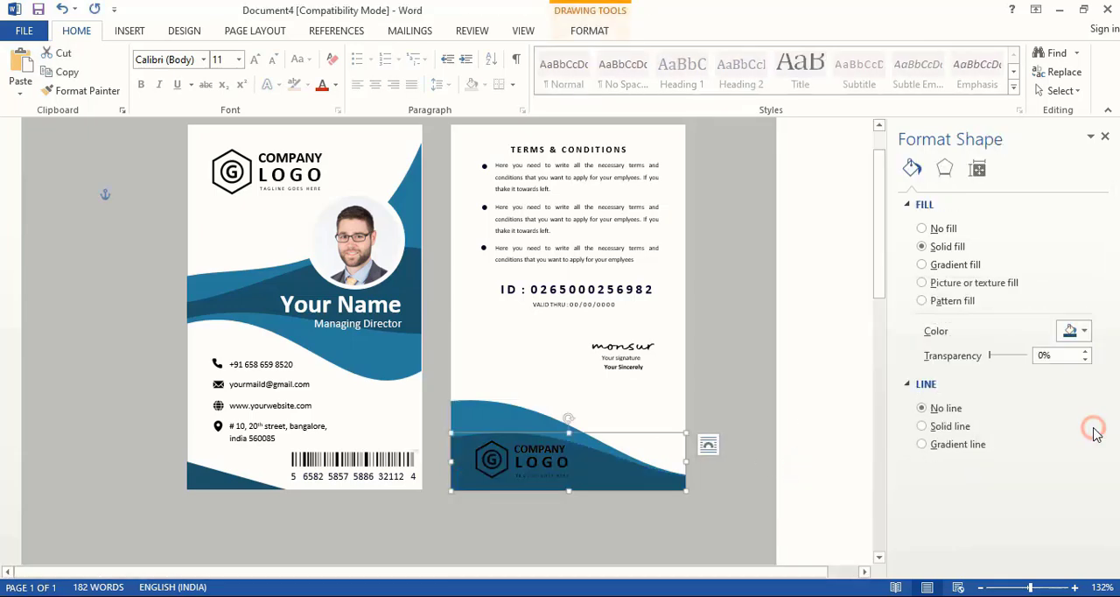
click(829, 430)
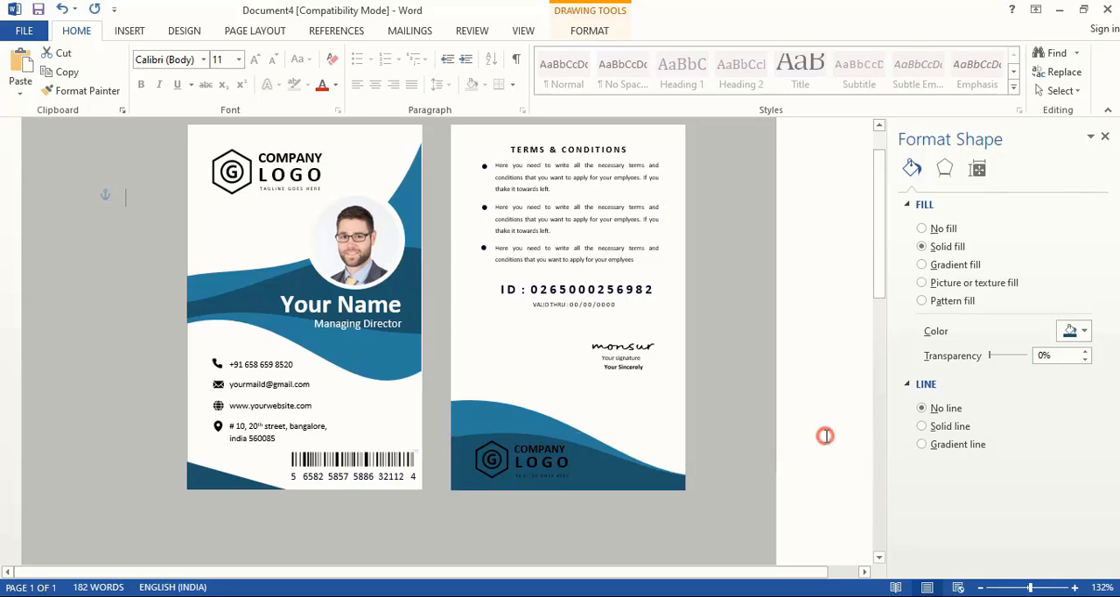
- Recolour the logo emblem picture on the front card with the light aqua accent variant
click(242, 182)
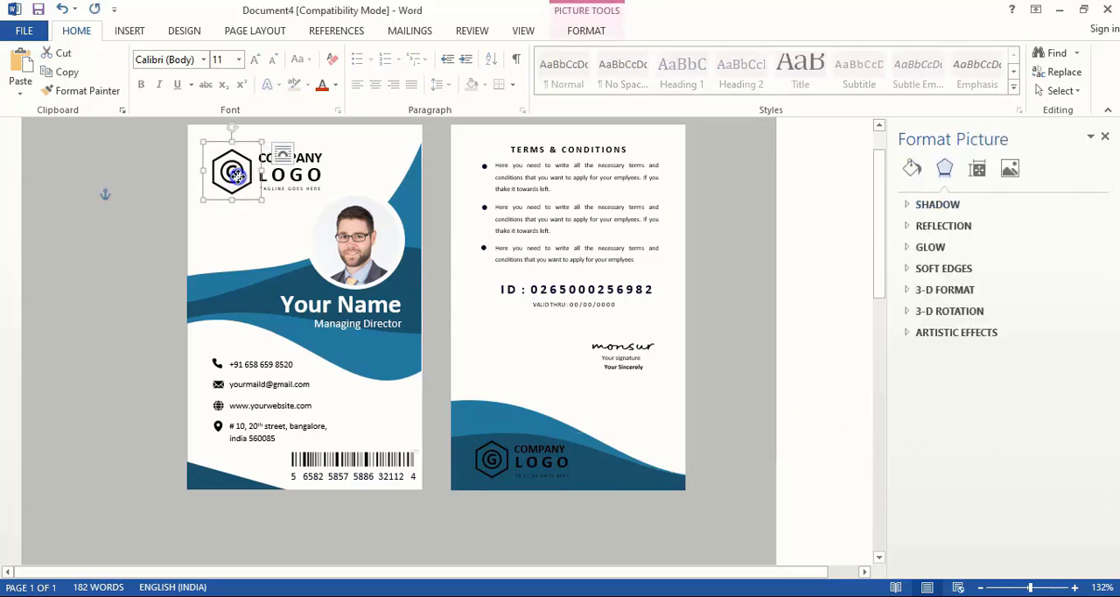
right_click(235, 175)
click(292, 472)
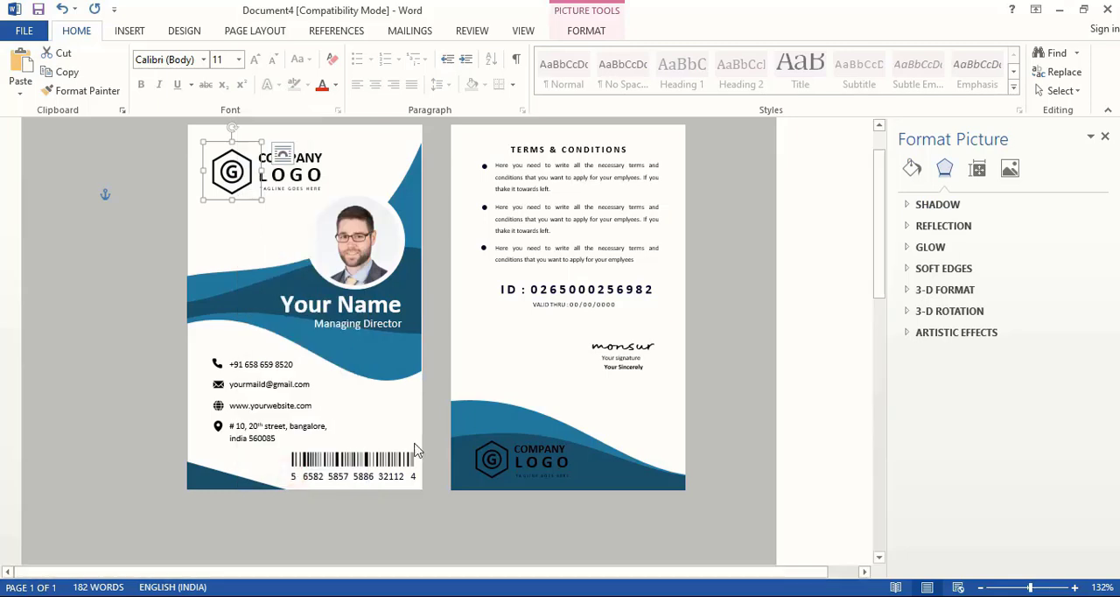
click(1010, 168)
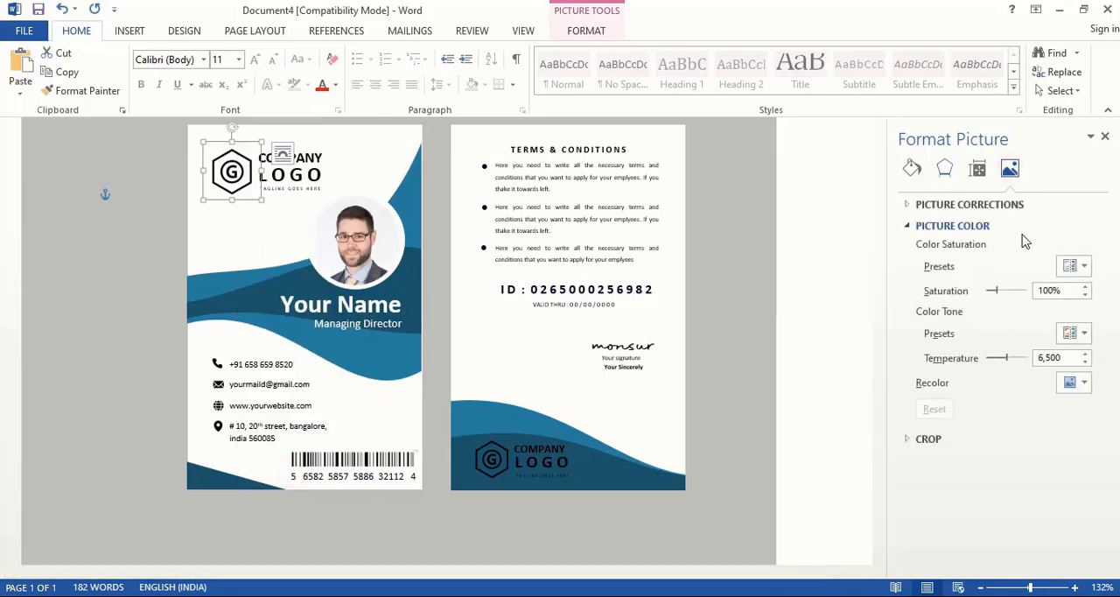
click(1084, 383)
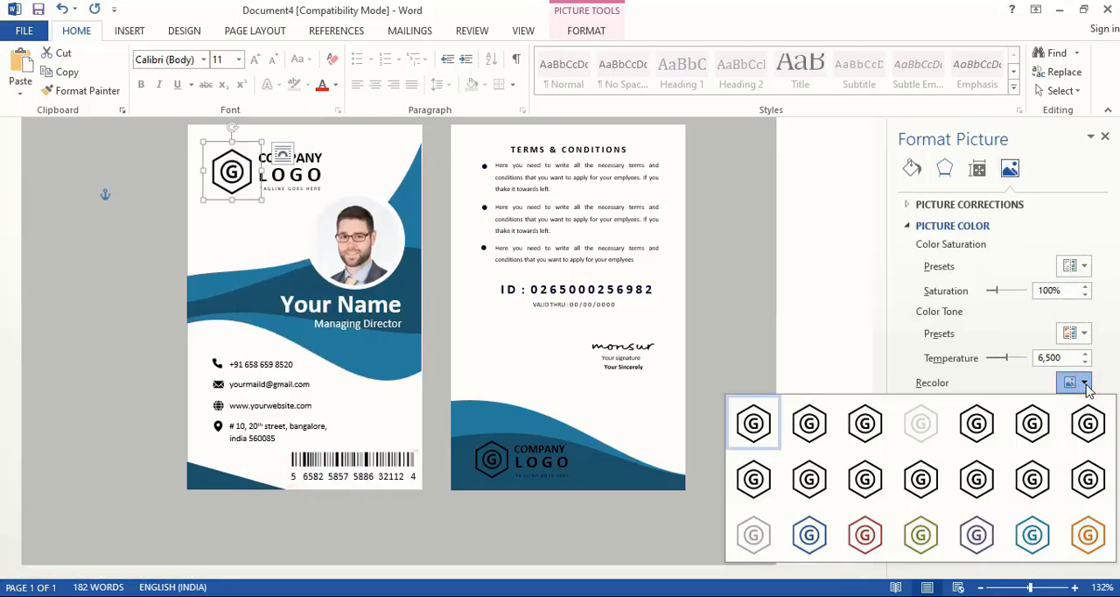
click(1033, 536)
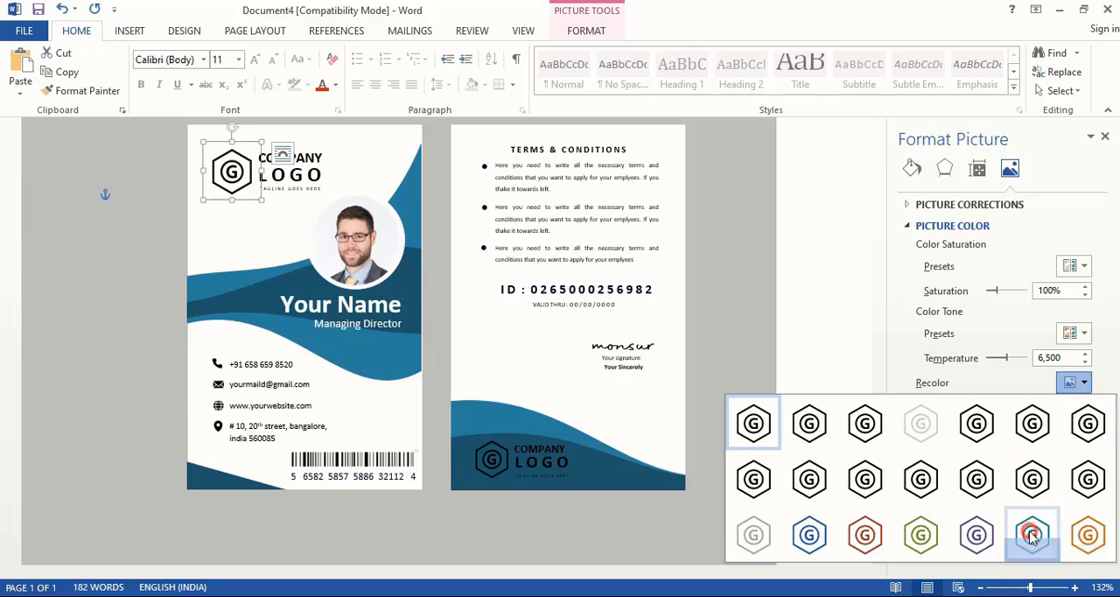
click(805, 358)
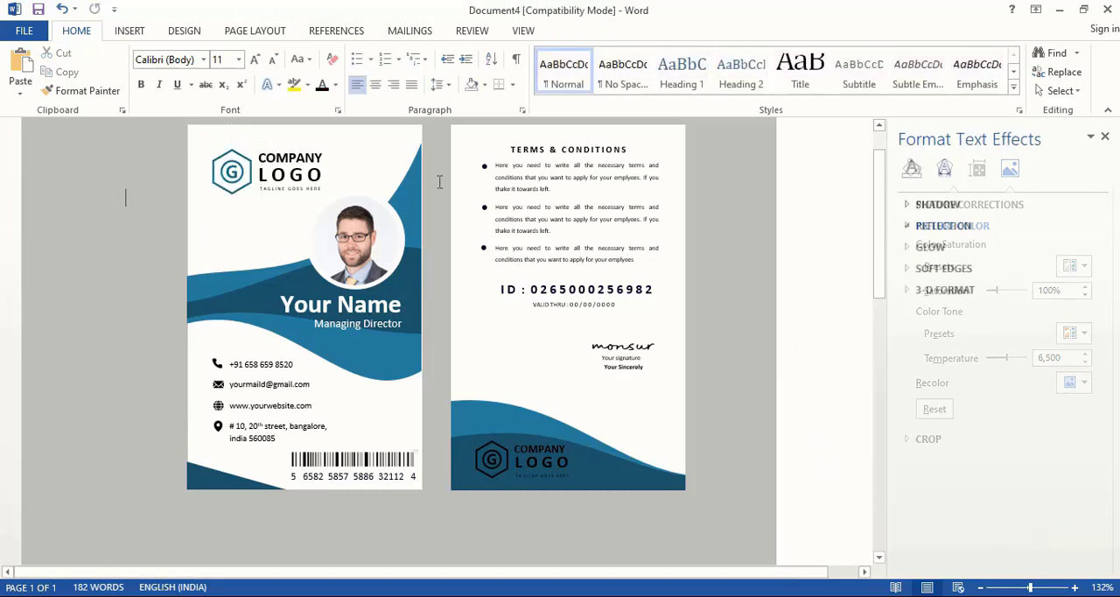
- Set the word LOGO in the front card's company logo to a dark aqua theme colour
click(313, 174)
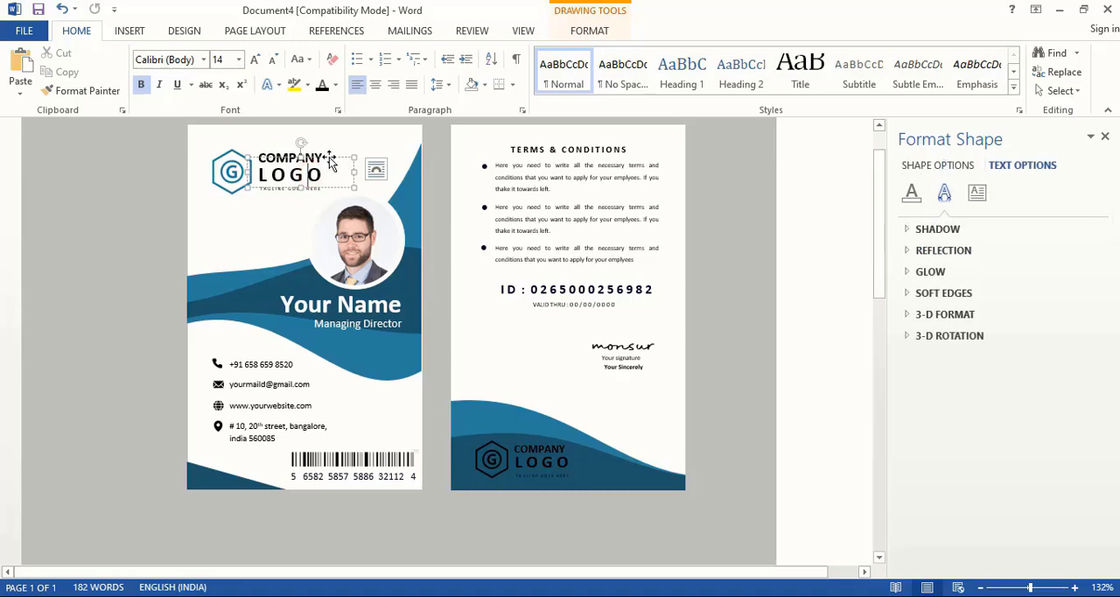
click(334, 87)
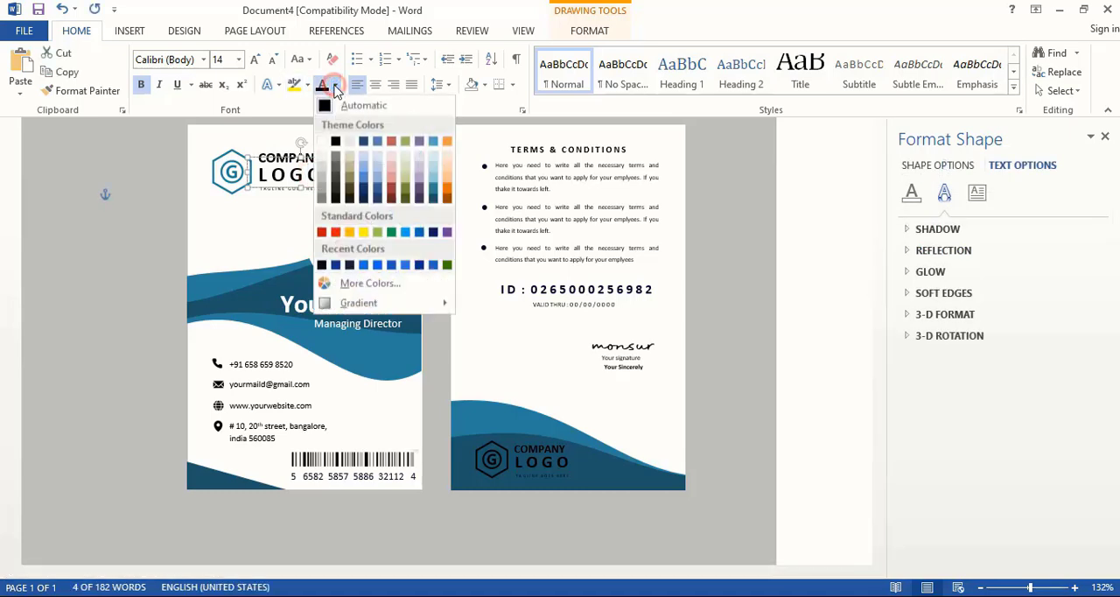
click(432, 195)
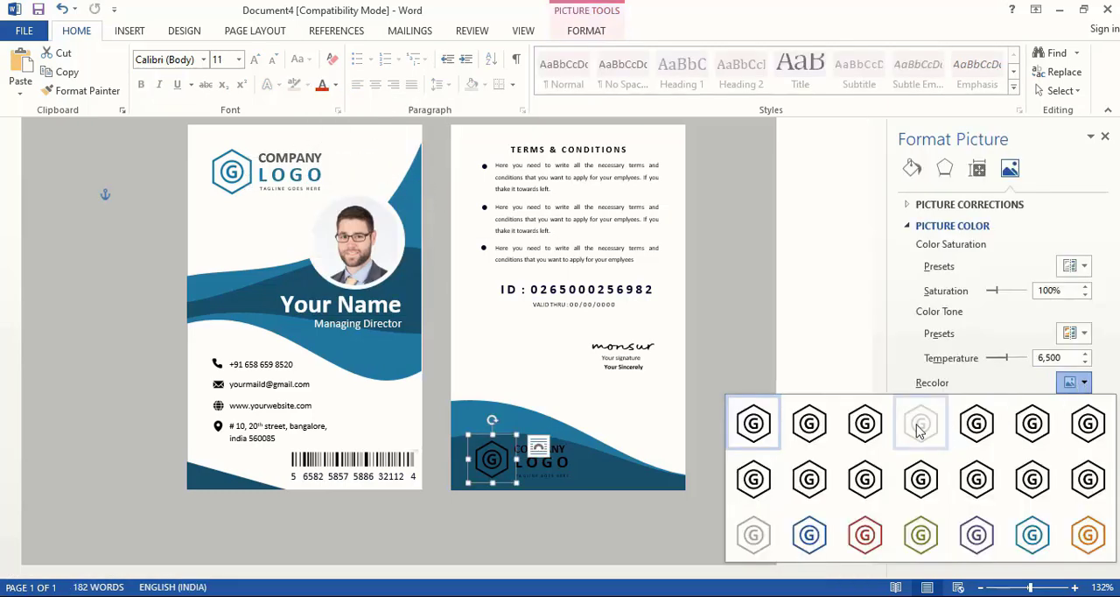
- Recolour the back card's logo emblem with the pale washed-out variant and set its LOGO text to white
click(920, 427)
click(790, 441)
click(575, 452)
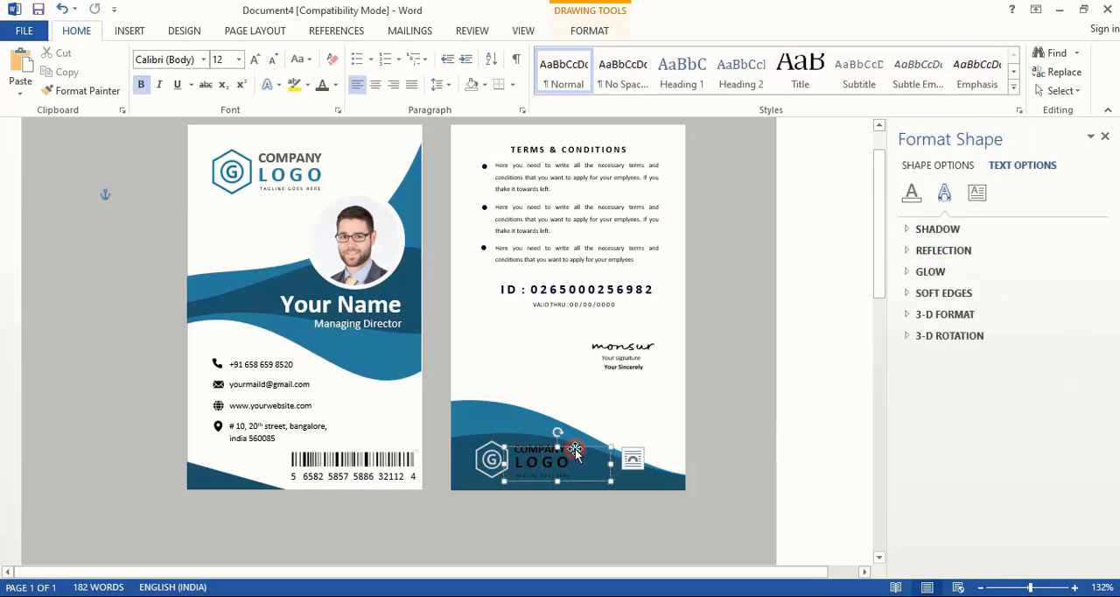
click(575, 452)
click(335, 85)
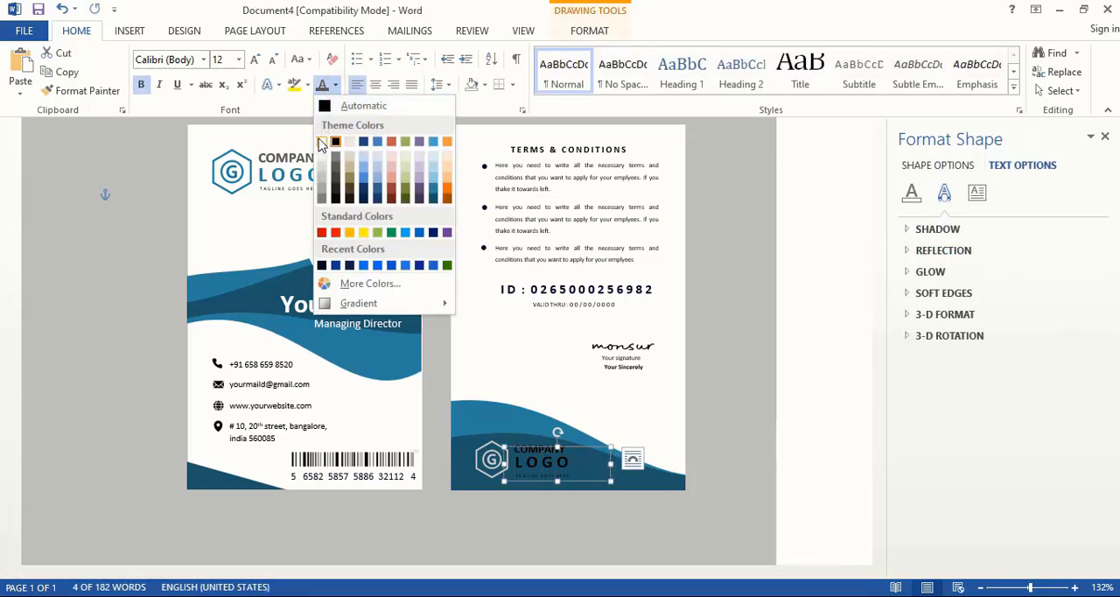
click(322, 142)
click(808, 409)
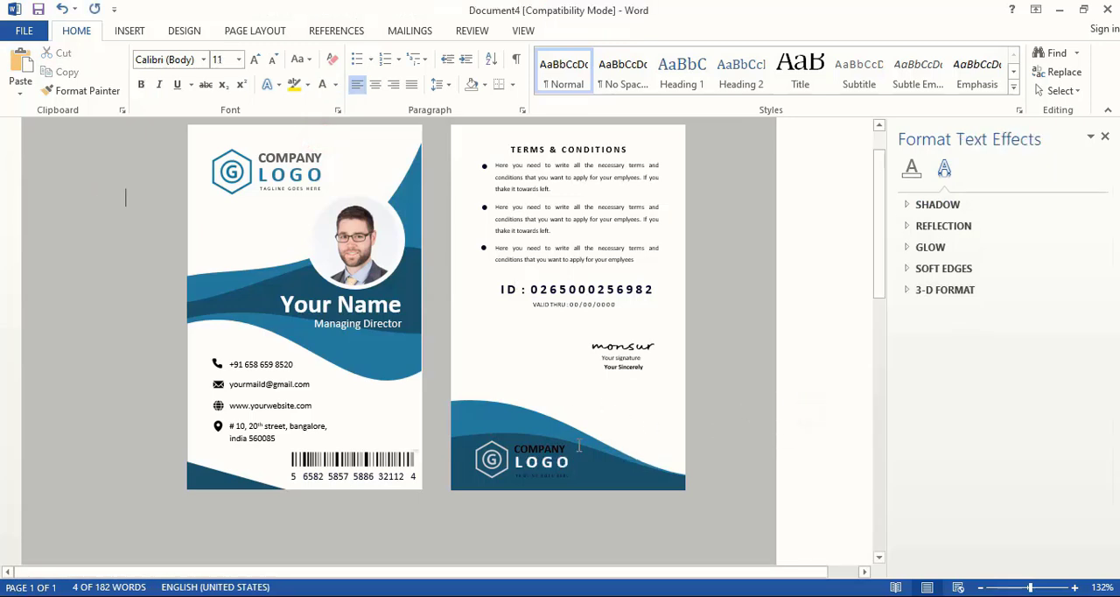
- Set the word COMPANY in the back card's logo to a gray shade of the white theme colour
click(554, 437)
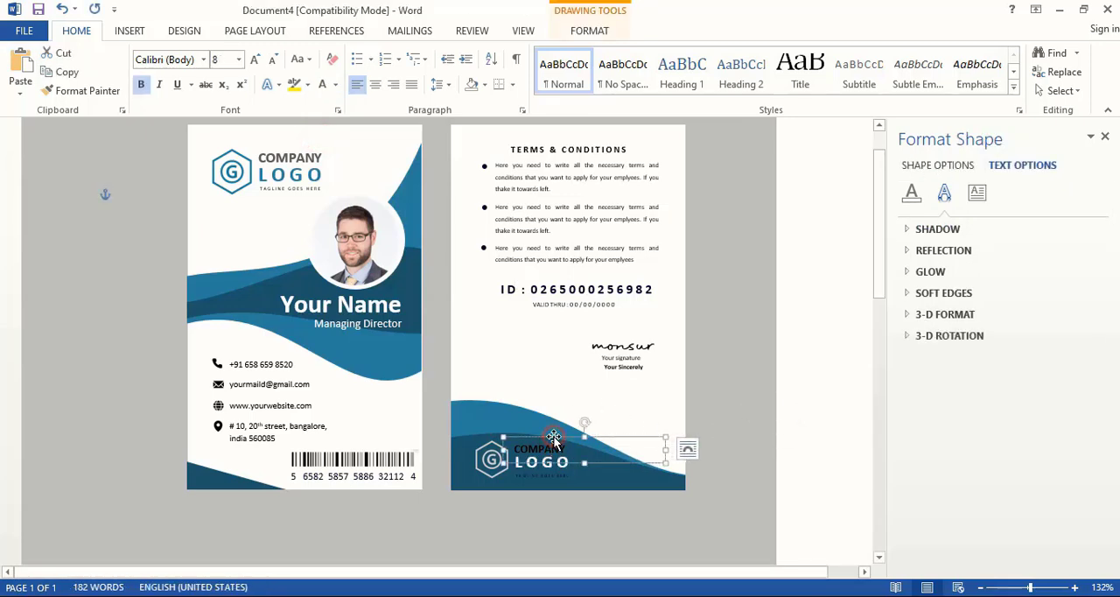
double_click(554, 437)
click(335, 84)
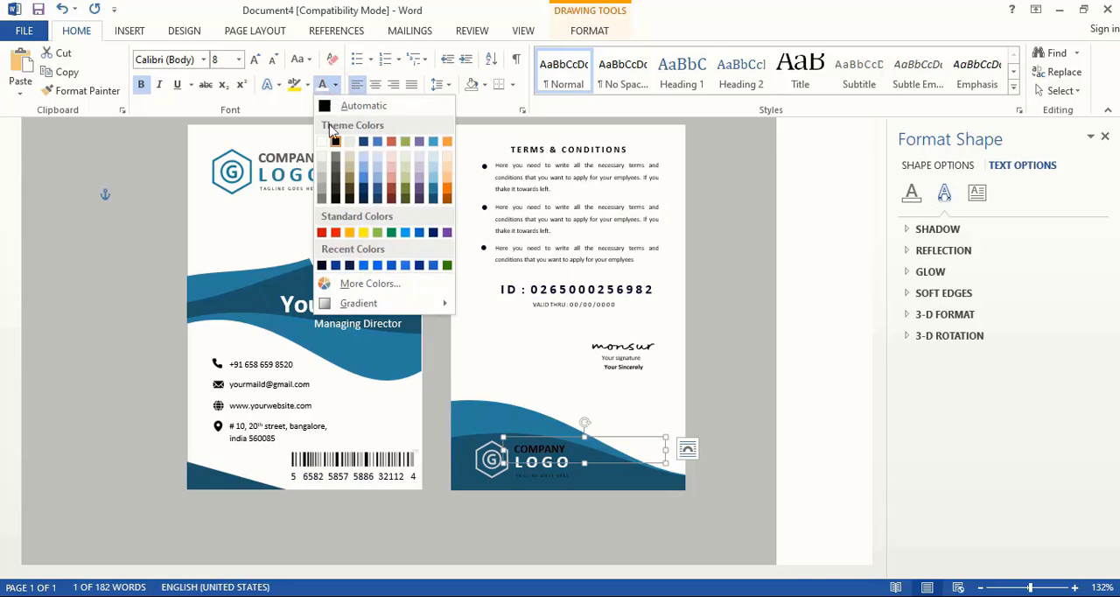
click(320, 184)
click(815, 393)
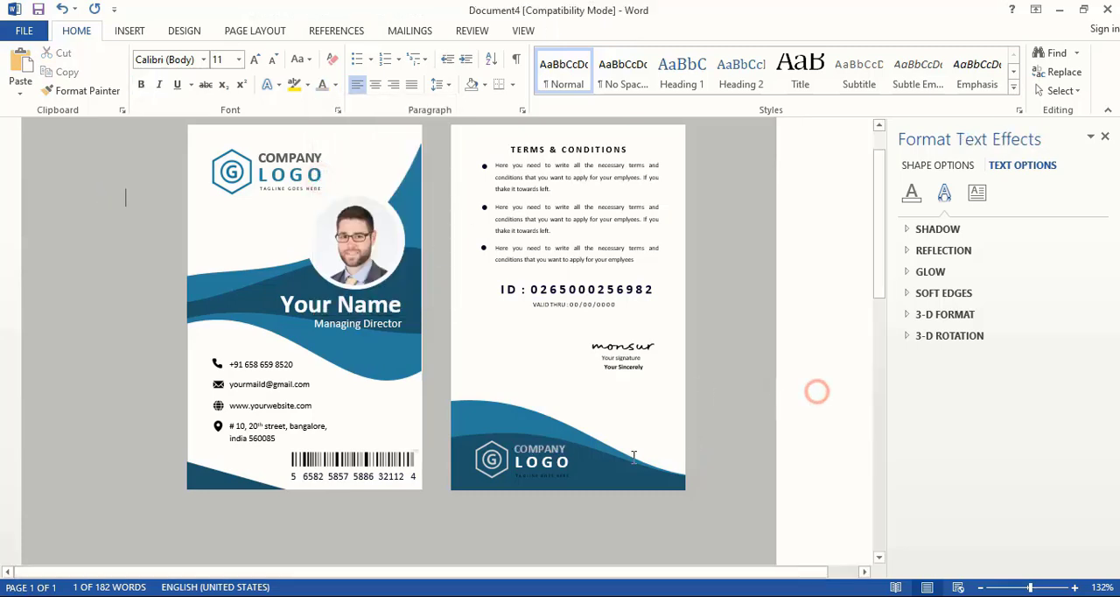
- Set the tagline text below the back card's logo to a light-gray shade of the white theme colour
click(547, 476)
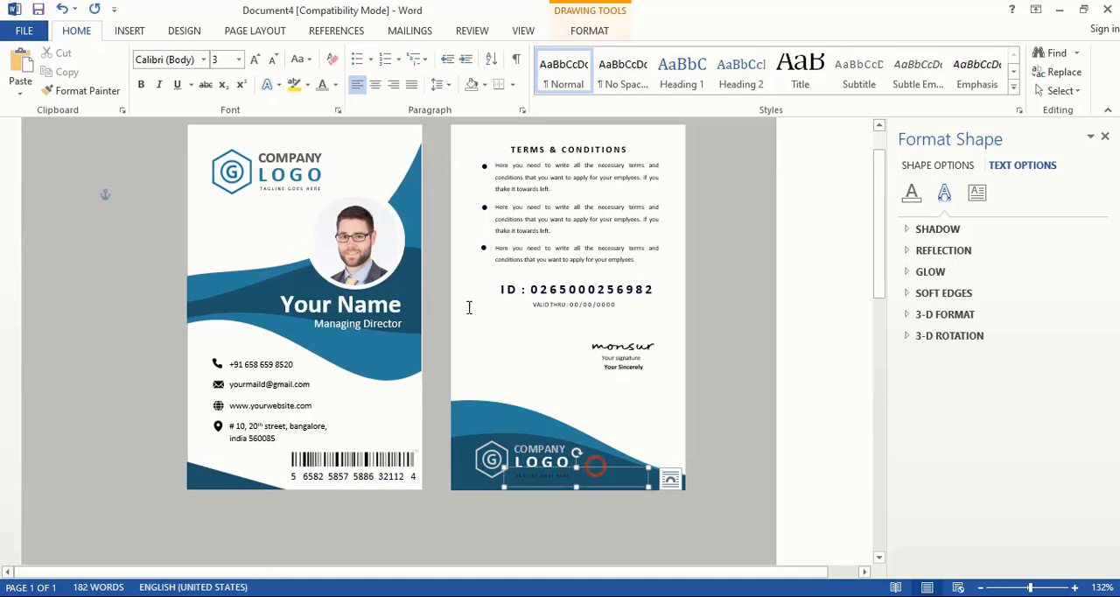
click(335, 85)
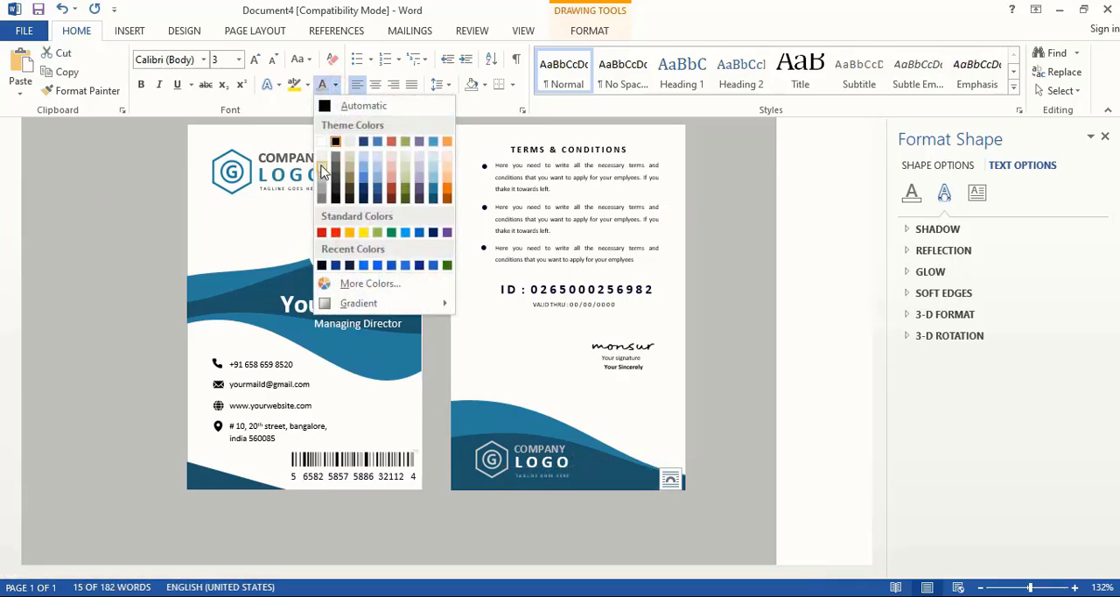
click(322, 169)
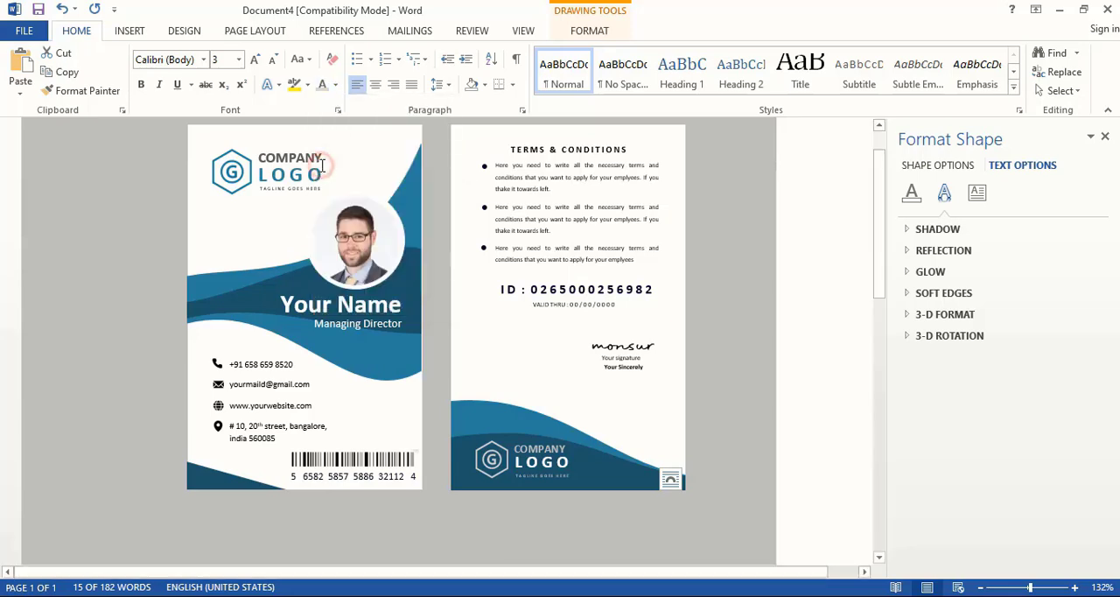
click(813, 362)
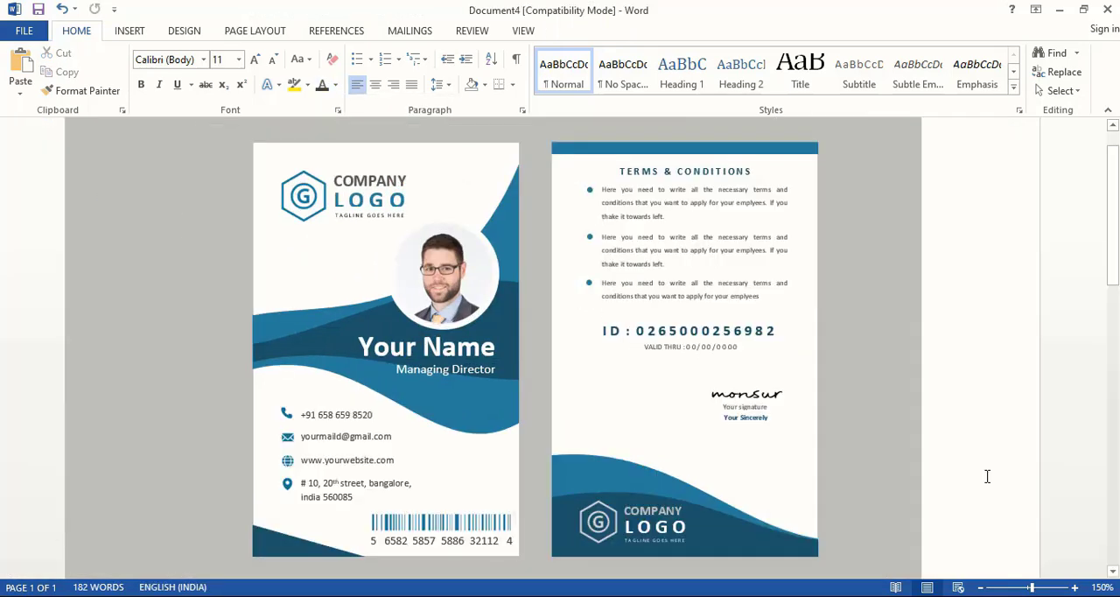